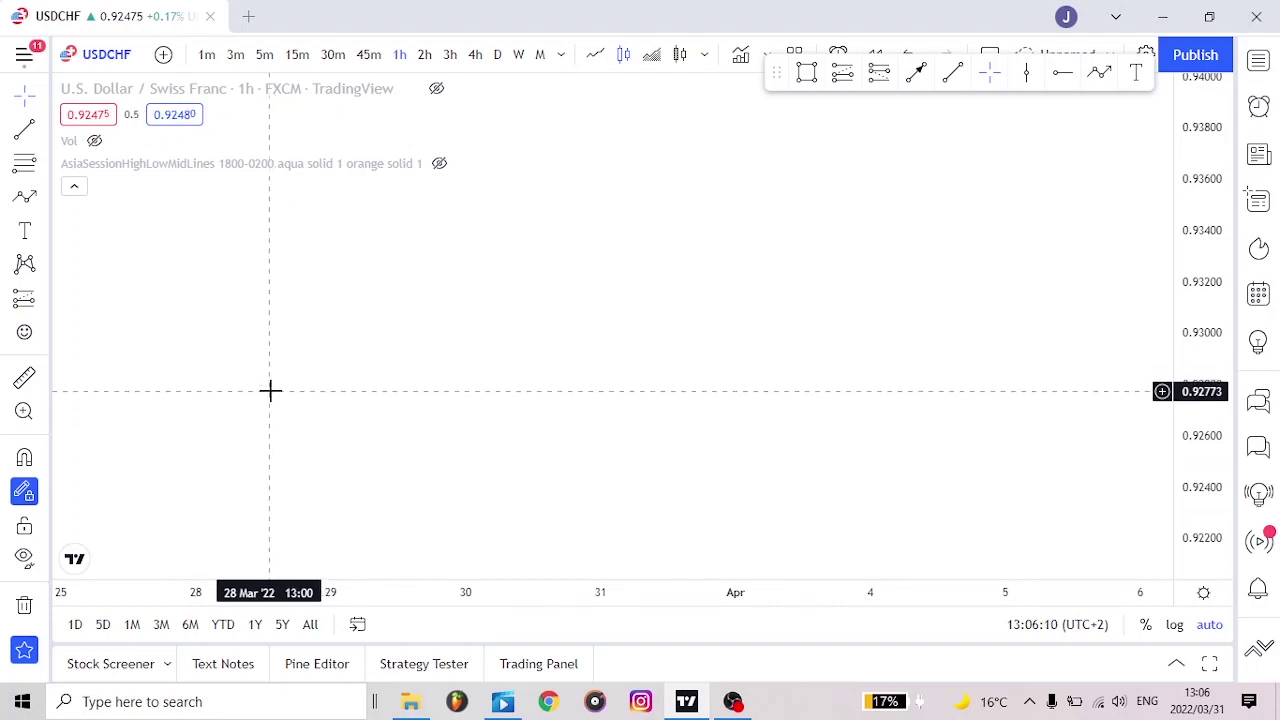
Add a text label reading "bearish order block" to the blank chart at about 0.9334 on 29 Mar.
click(1139, 77)
click(331, 246)
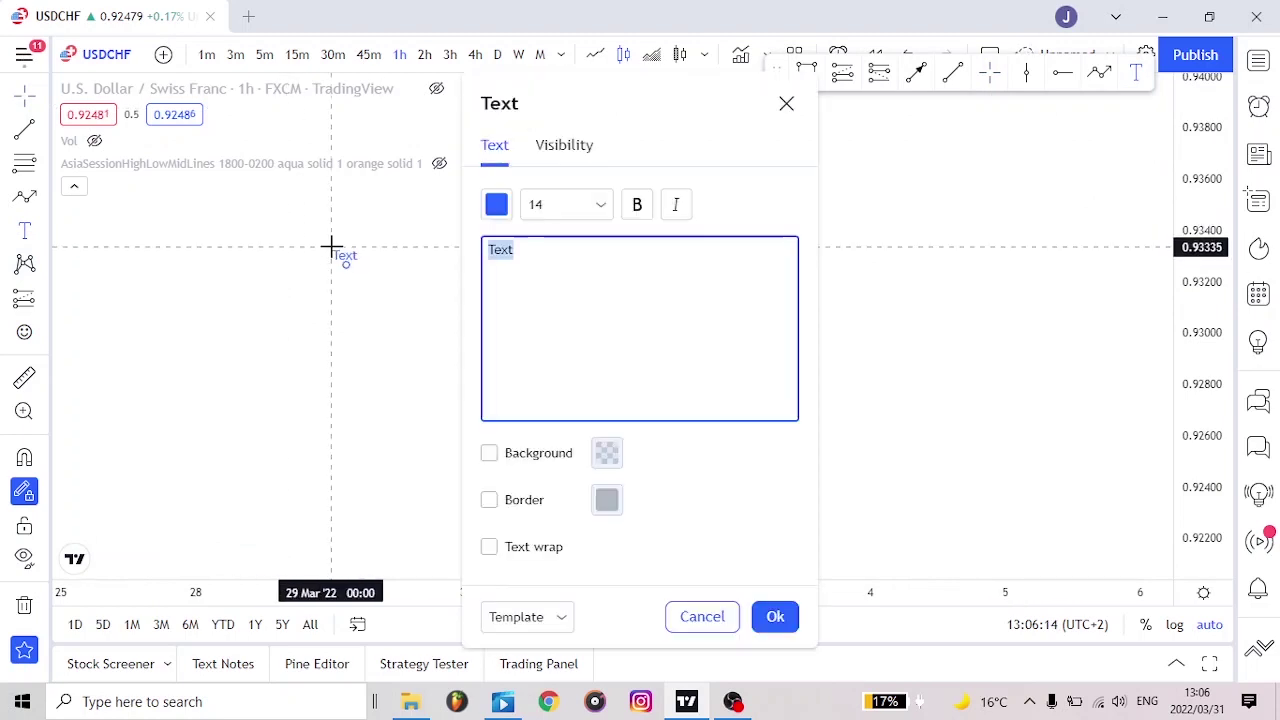
key(BackSpace)
text(beA)
key(BackSpace)
text(arish order block)
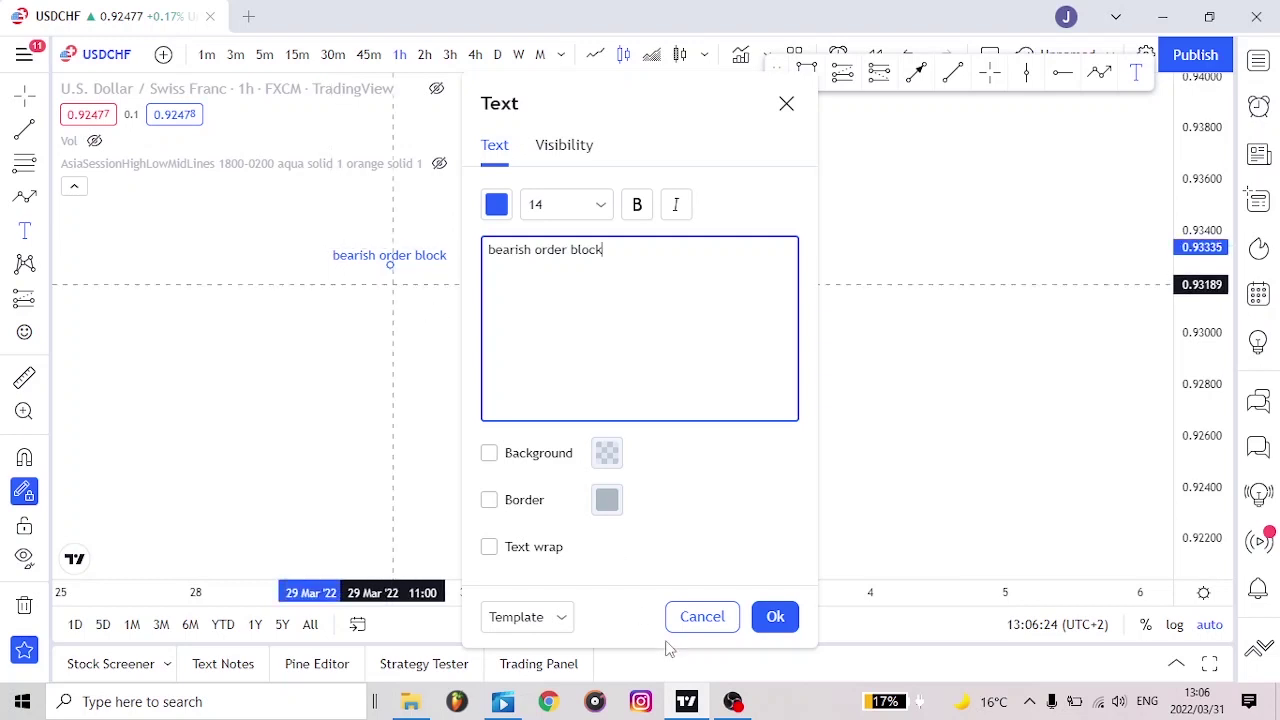
click(772, 618)
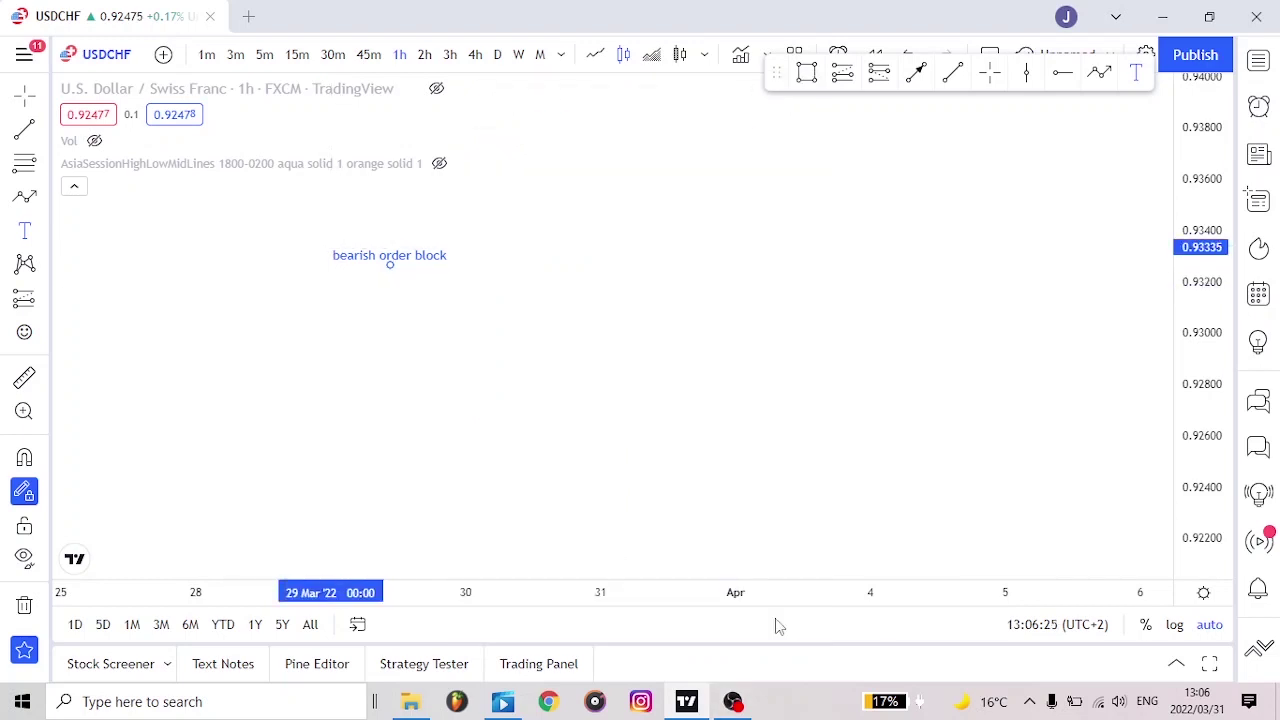
Add a second text label reading "bullish order block" level with the bearish heading, at 1 Apr 19:00.
click(840, 247)
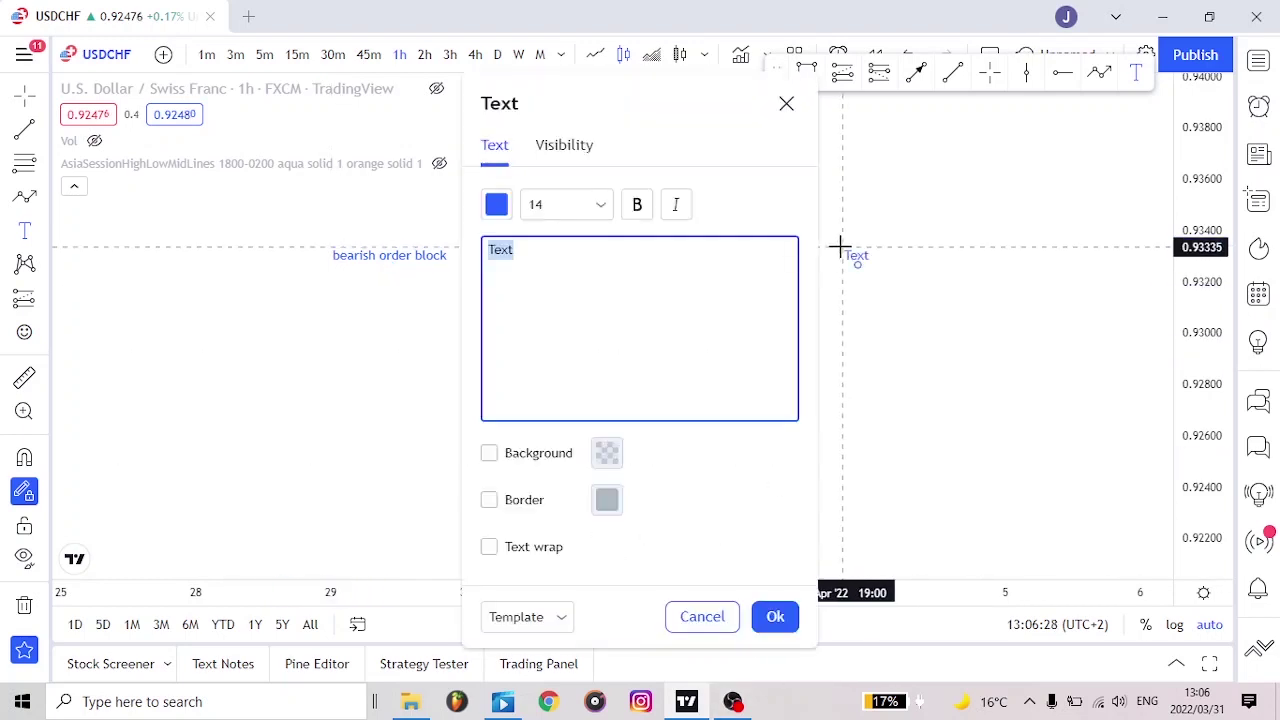
key(BackSpace)
text(bullish order block)
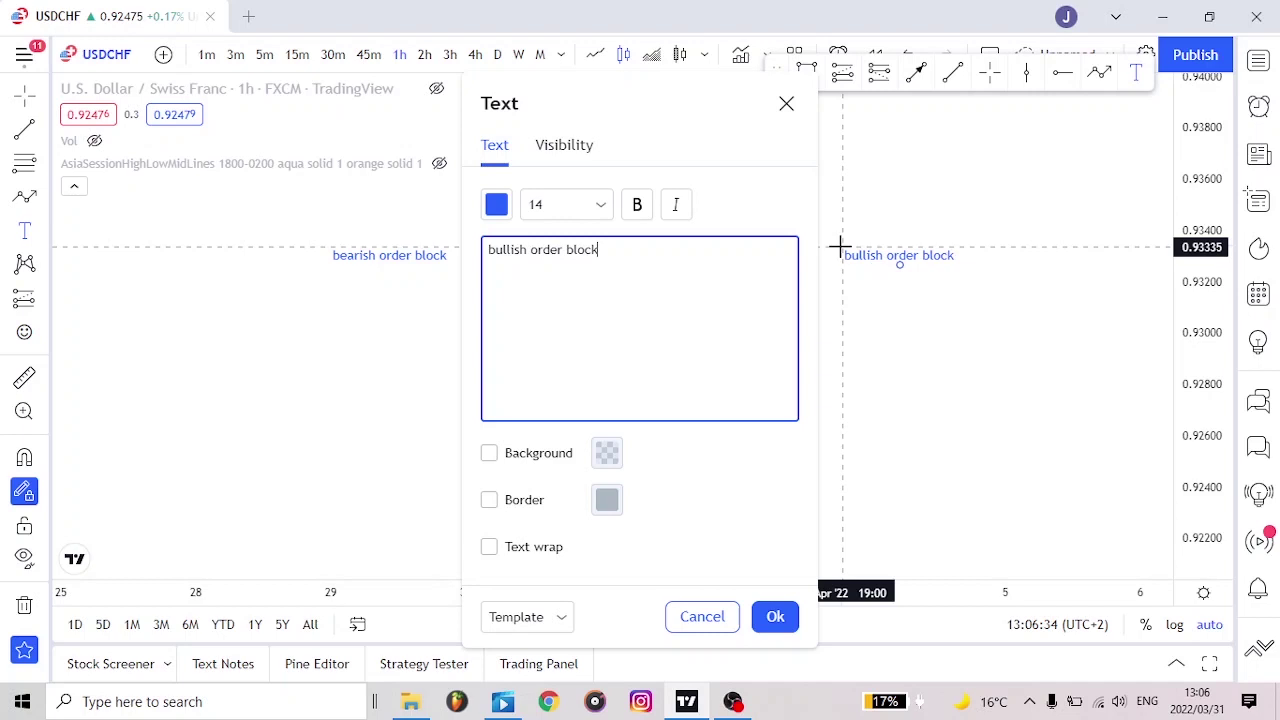
click(774, 615)
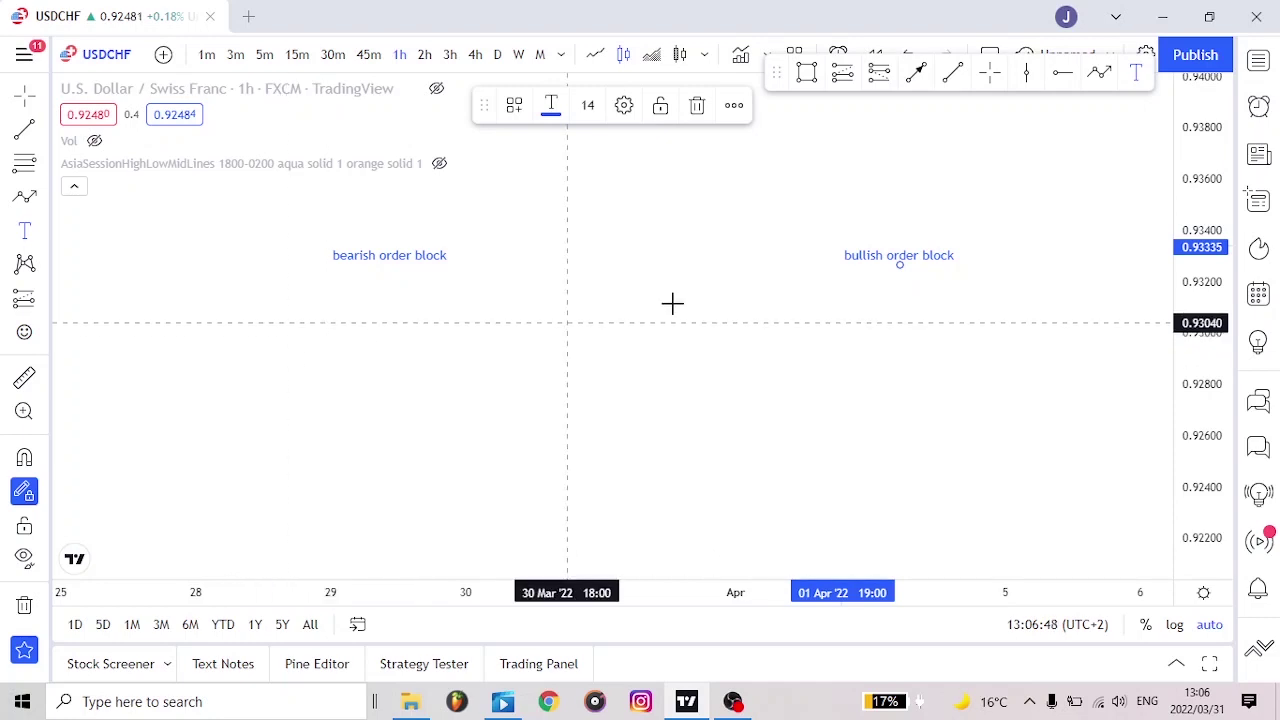
Add the text "the last bullish candle that lead to a break of a low" below the bearish order block heading.
click(251, 286)
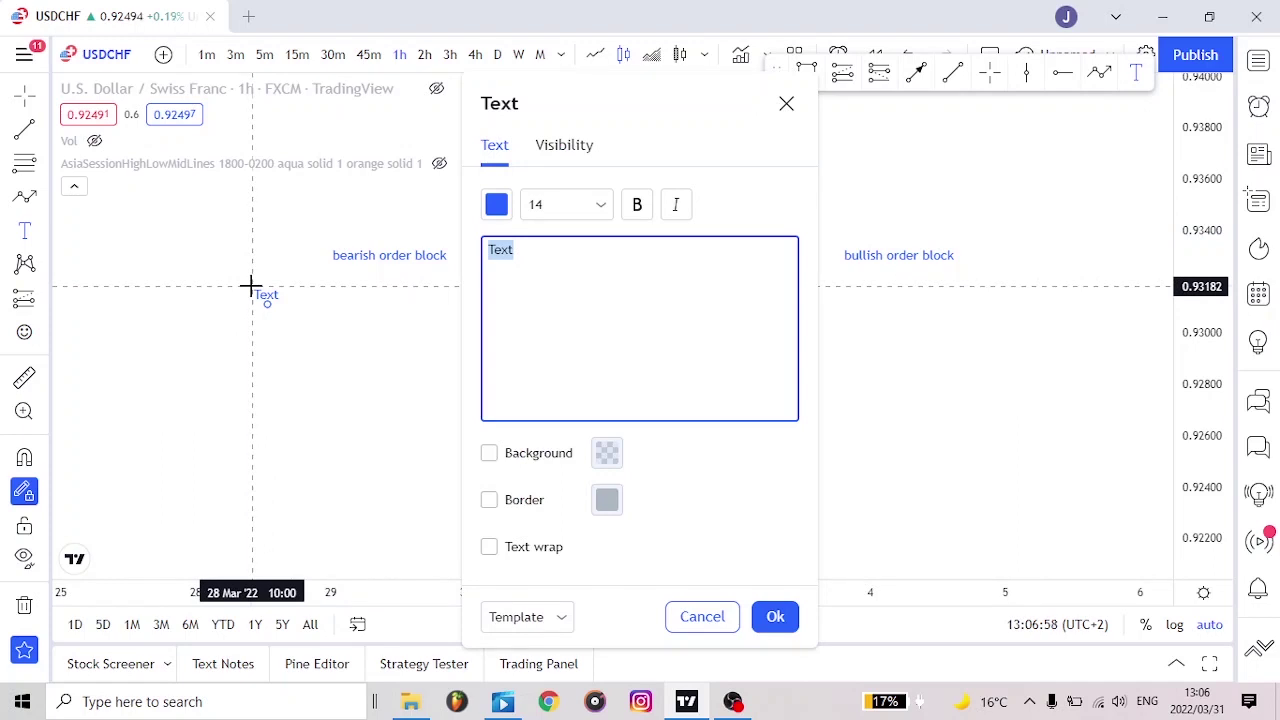
key(BackSpace)
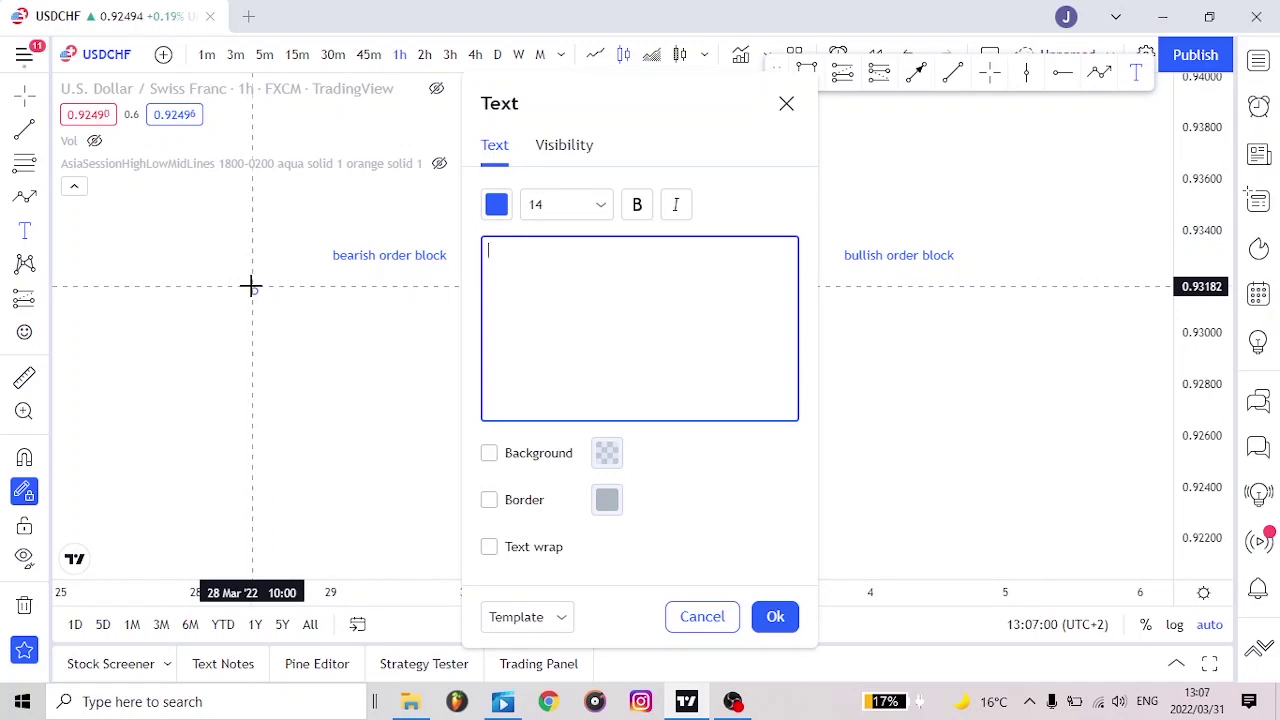
text(the last bullish candle that lead)
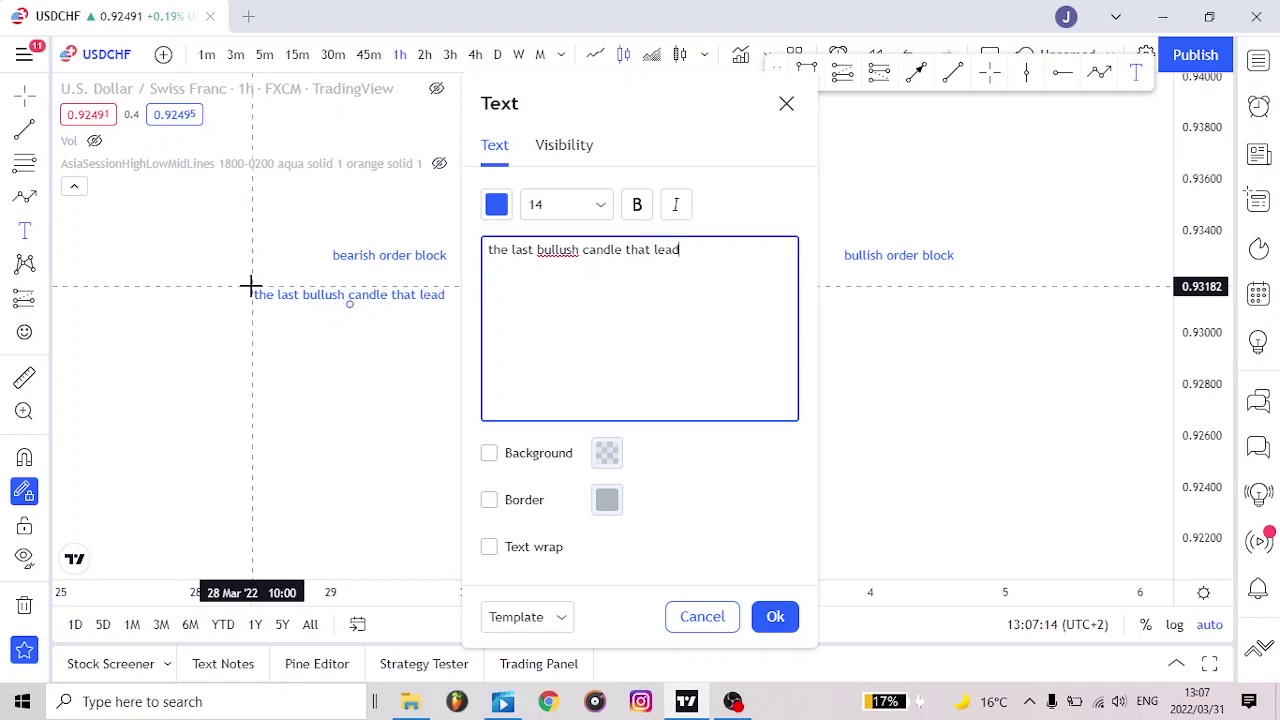
text( to a break of a low)
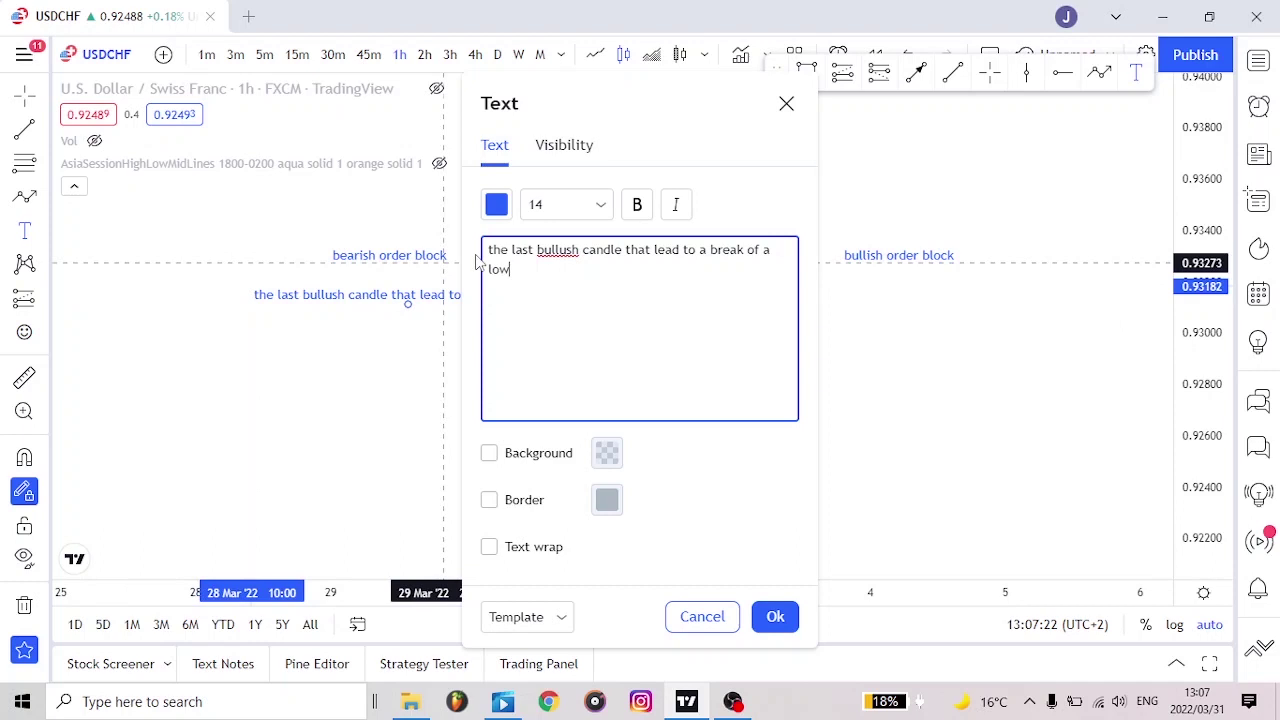
click(566, 249)
key(BackSpace)
text(i)
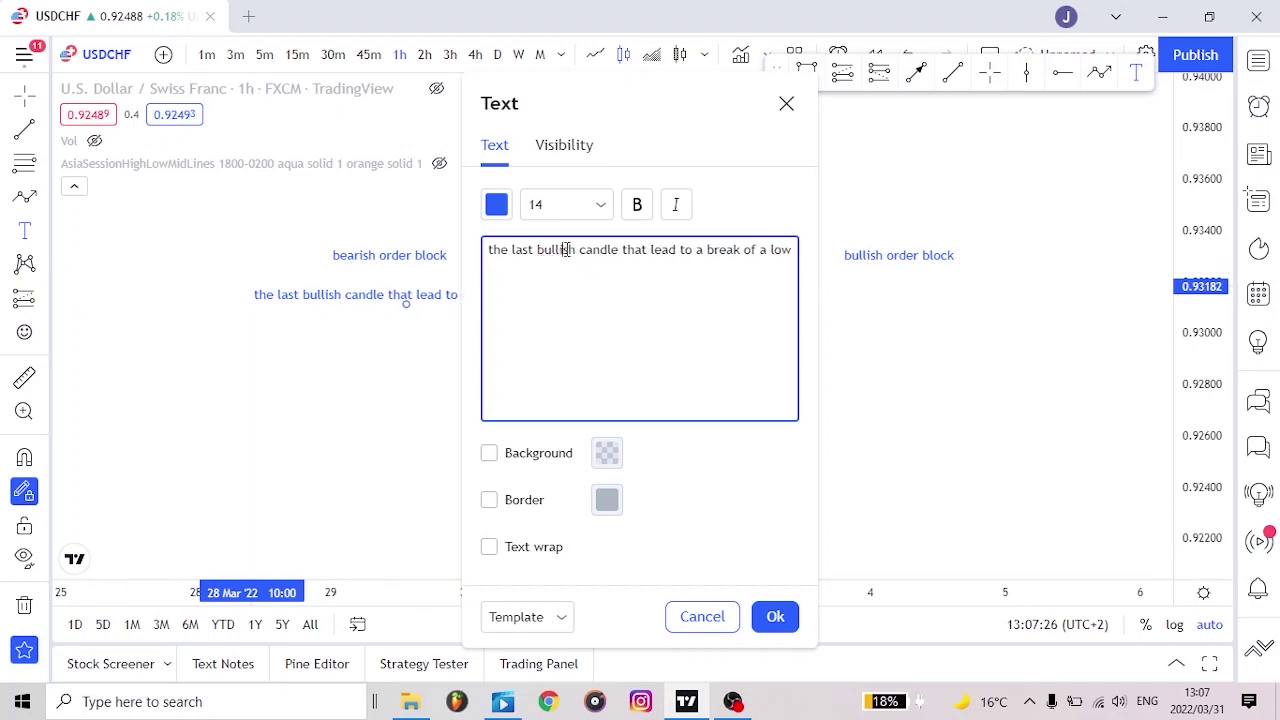
click(797, 619)
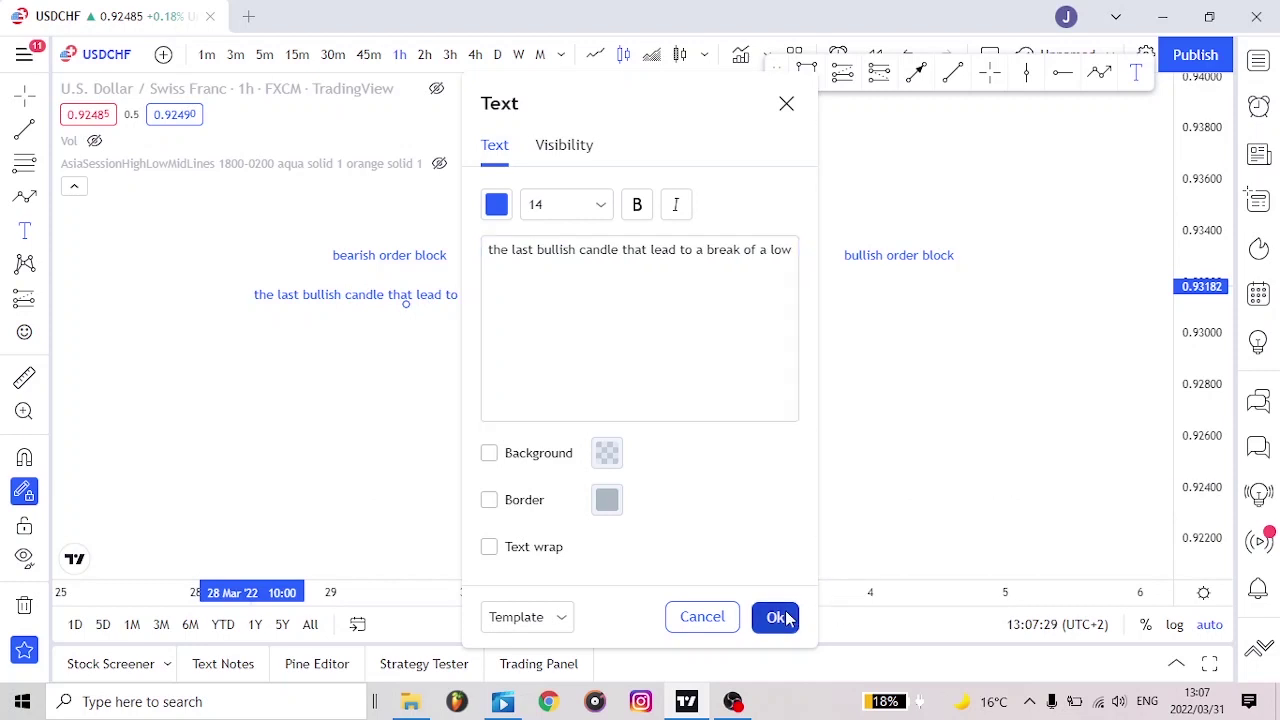
Add the text "the last bearish candle that lead to a break of a high" below the bullish order block heading.
click(847, 287)
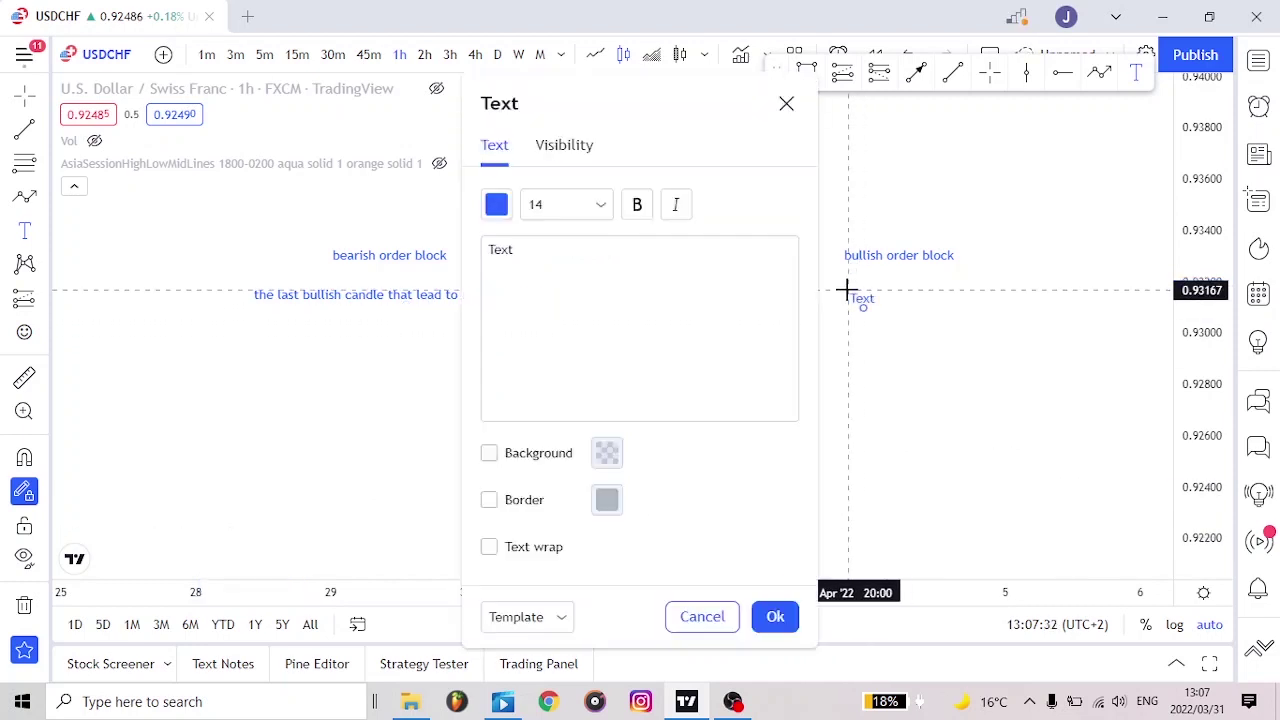
text(the )
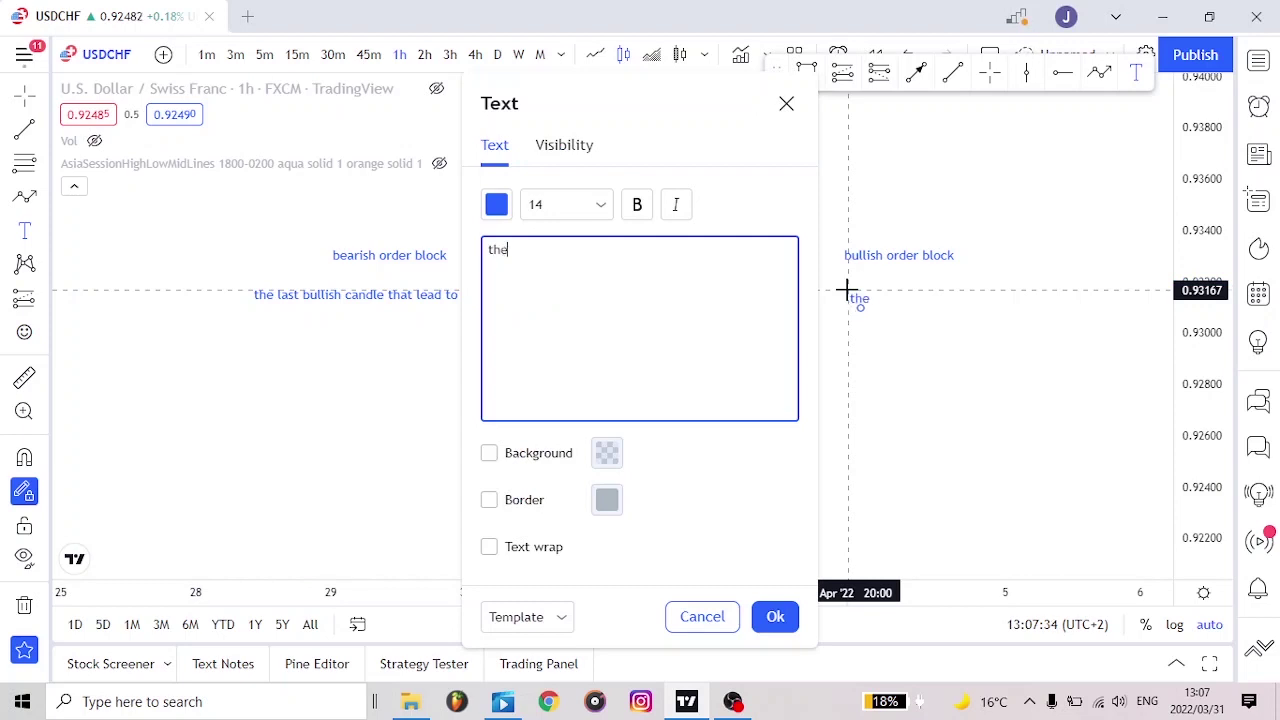
text(last bearish )
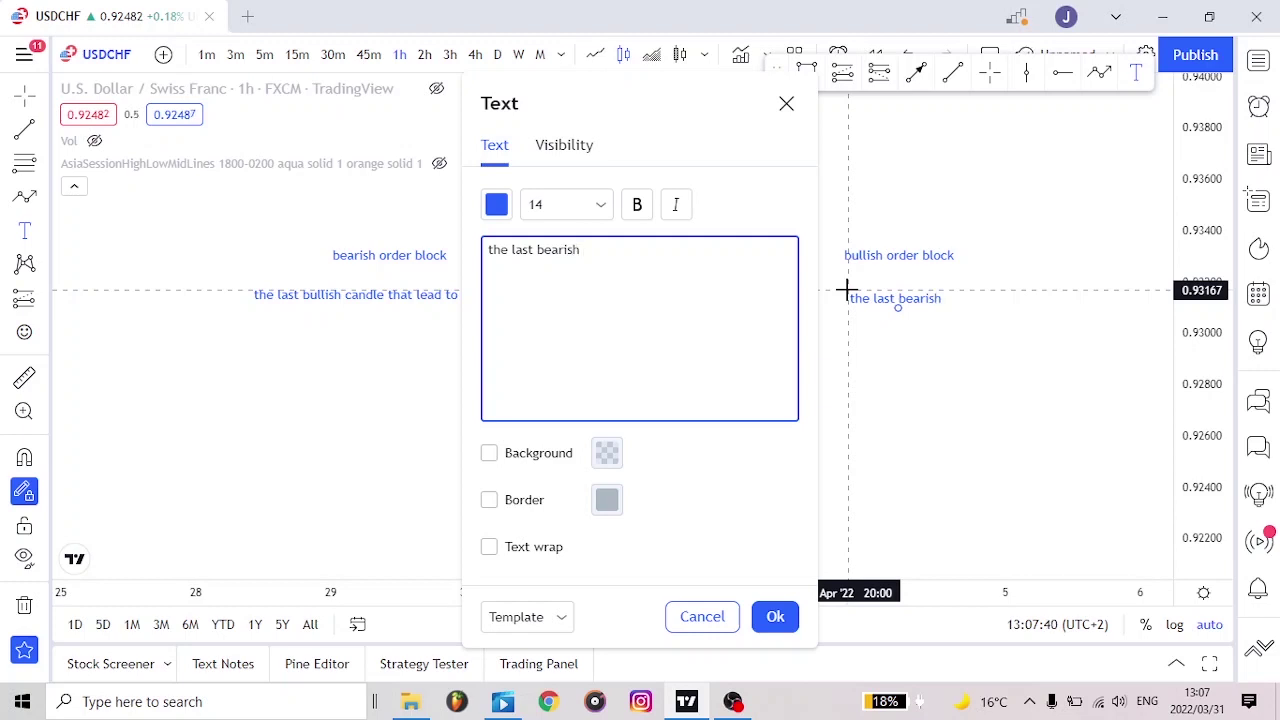
text(candle that lead to)
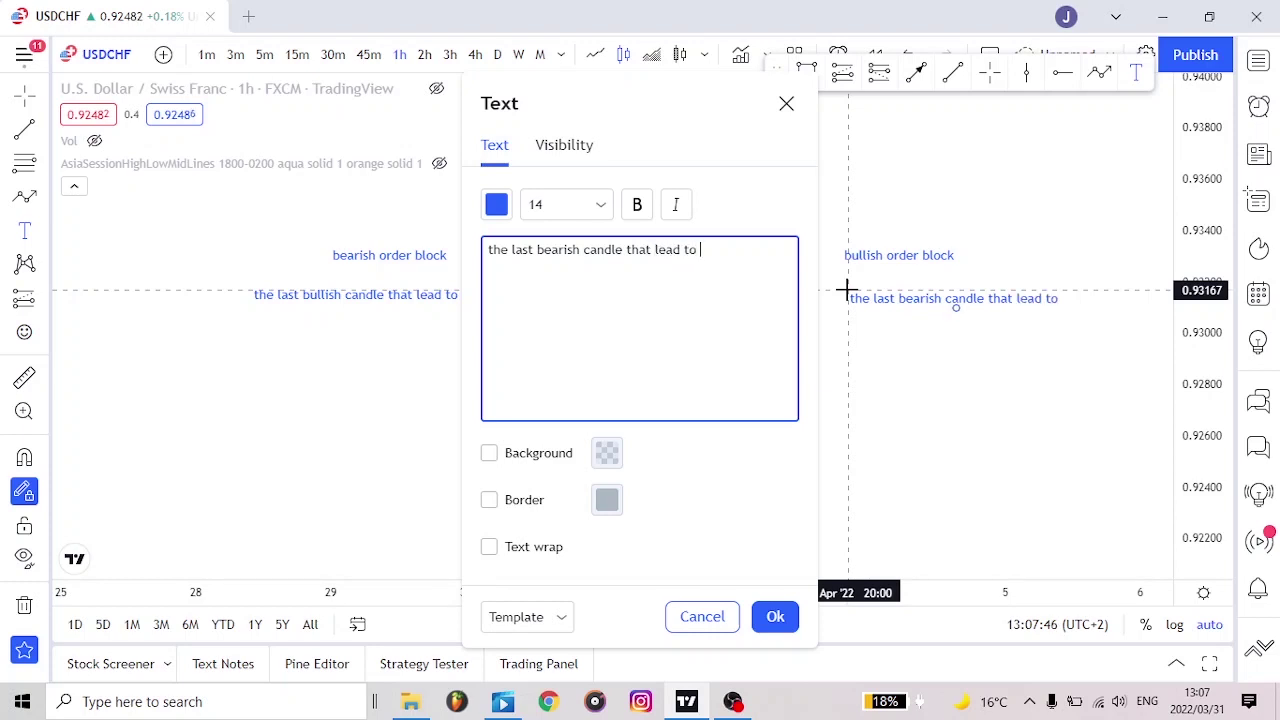
text( a break of a high)
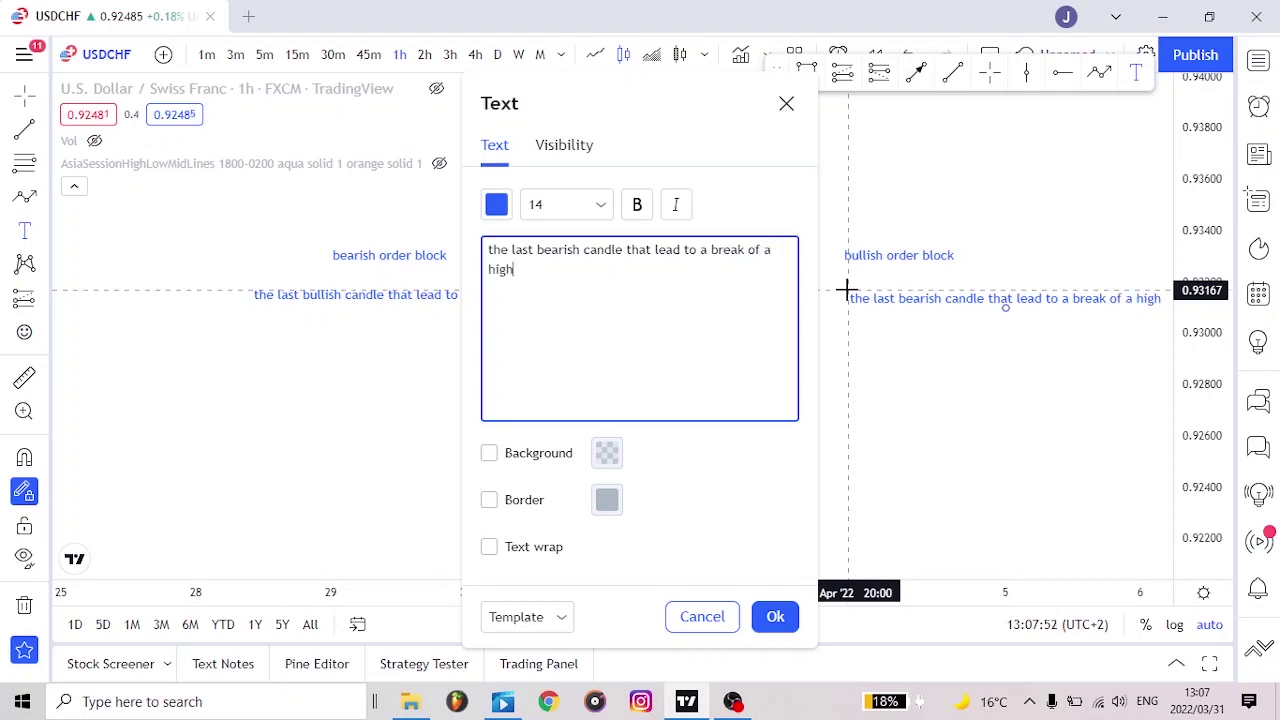
click(772, 616)
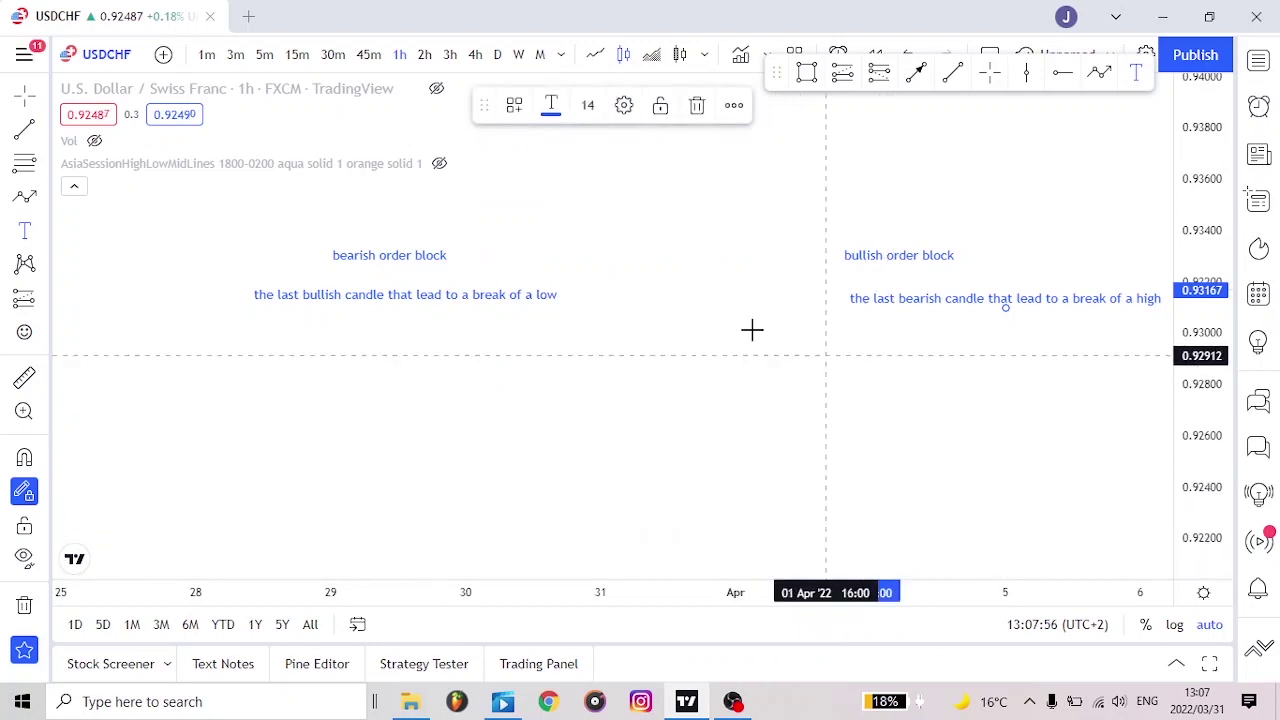
Draw a descending zigzag path below the bearish definition, from about 0.9265 up to 0.9302, down to 0.9242, up to 0.9285, down to 0.9220.
click(1100, 78)
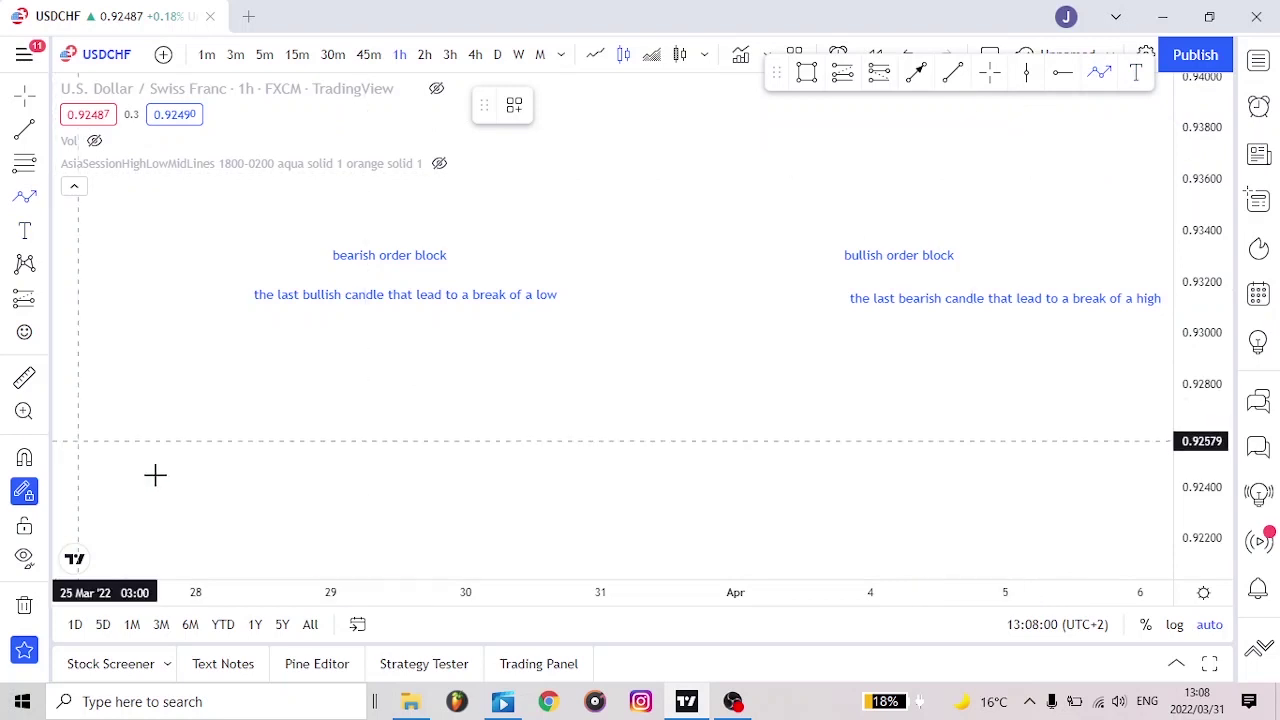
click(173, 423)
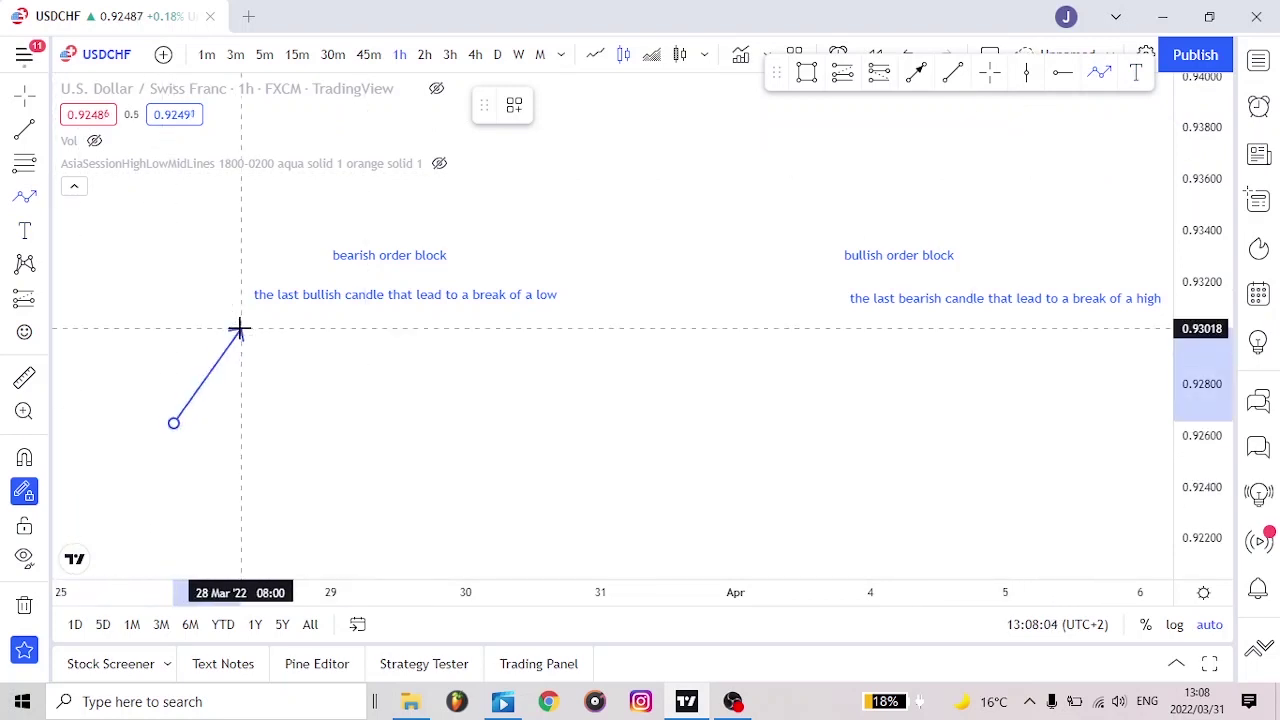
click(240, 328)
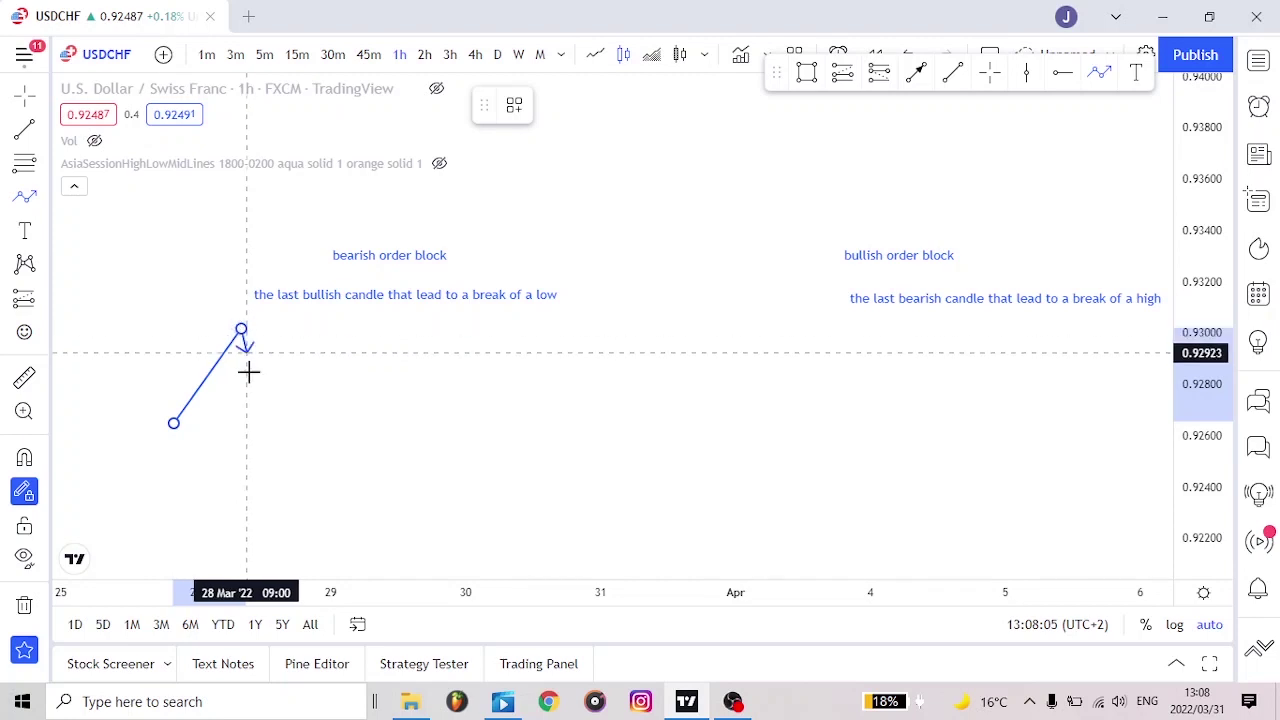
click(263, 480)
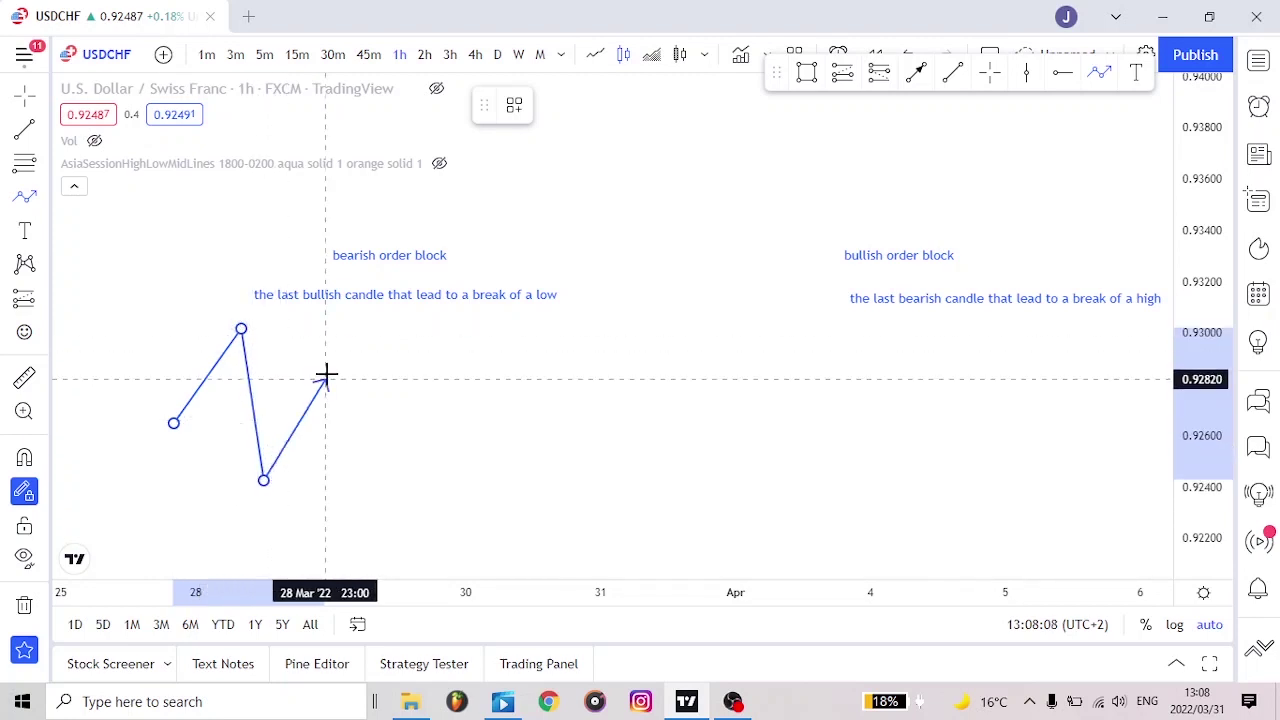
click(357, 371)
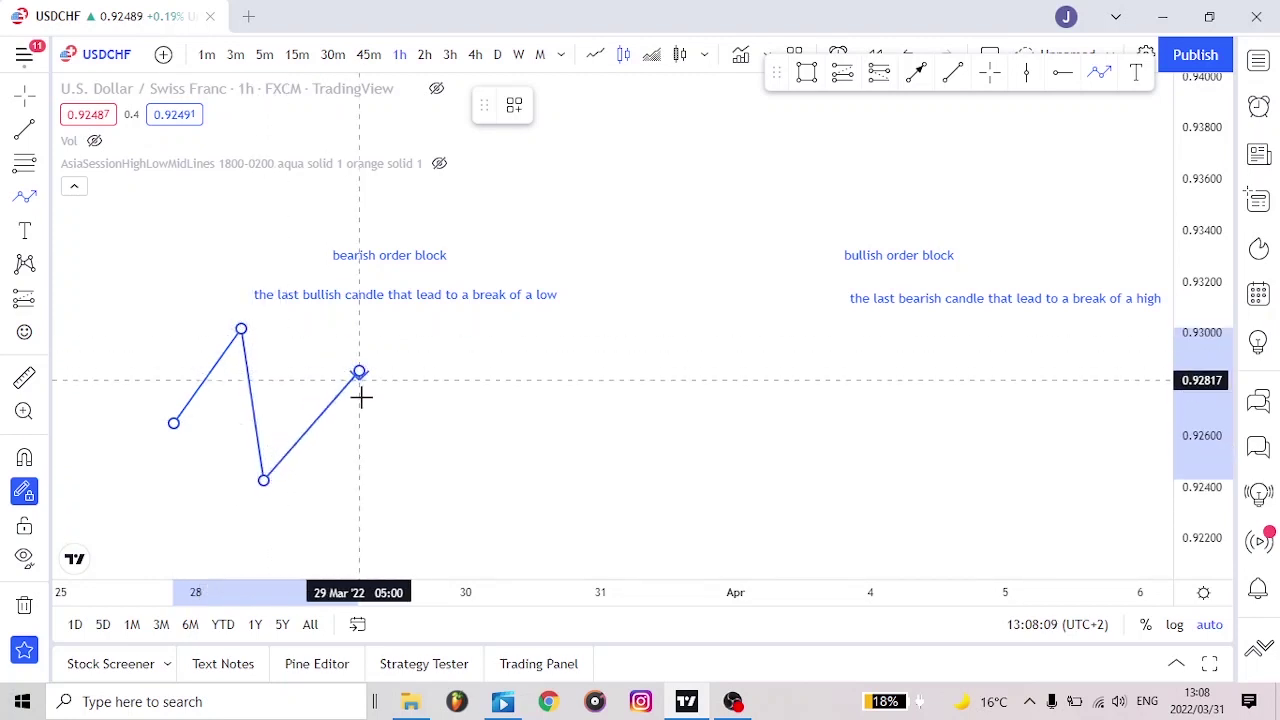
double_click(381, 541)
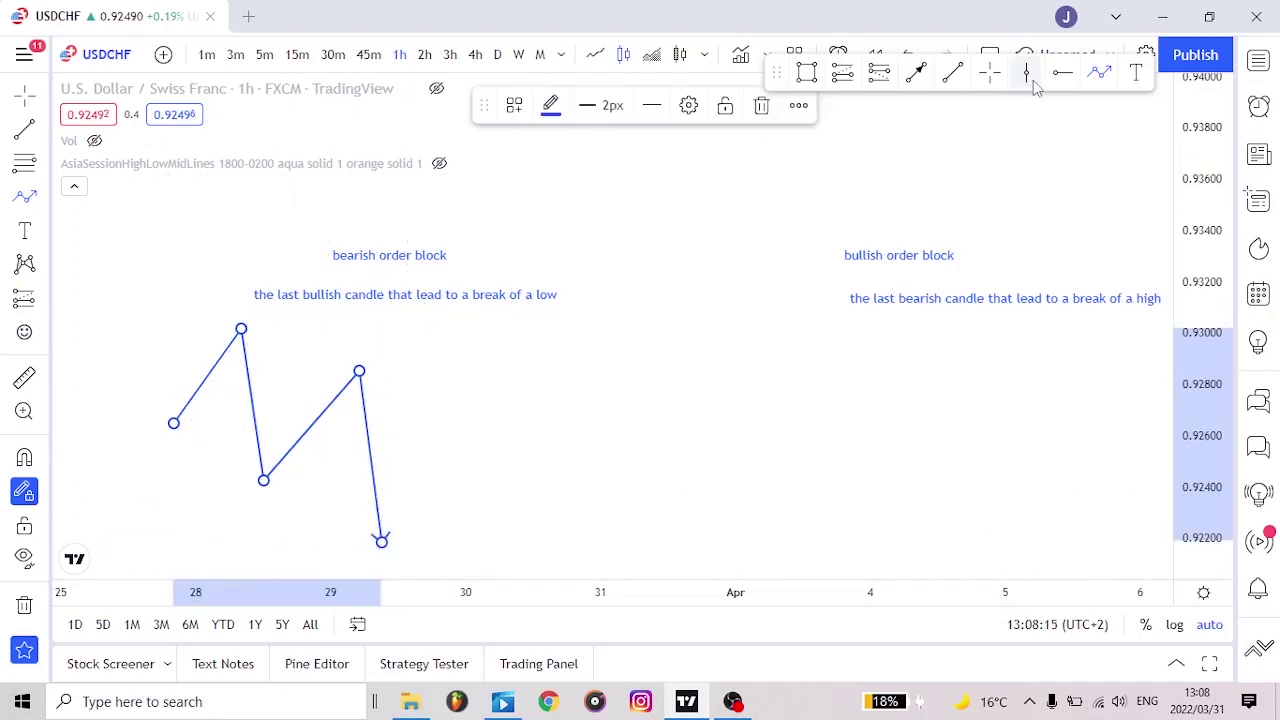
Draw two horizontal trend lines from the zigzag's lows to its next falling legs, at about 0.9265 and 0.9242.
click(951, 78)
click(168, 423)
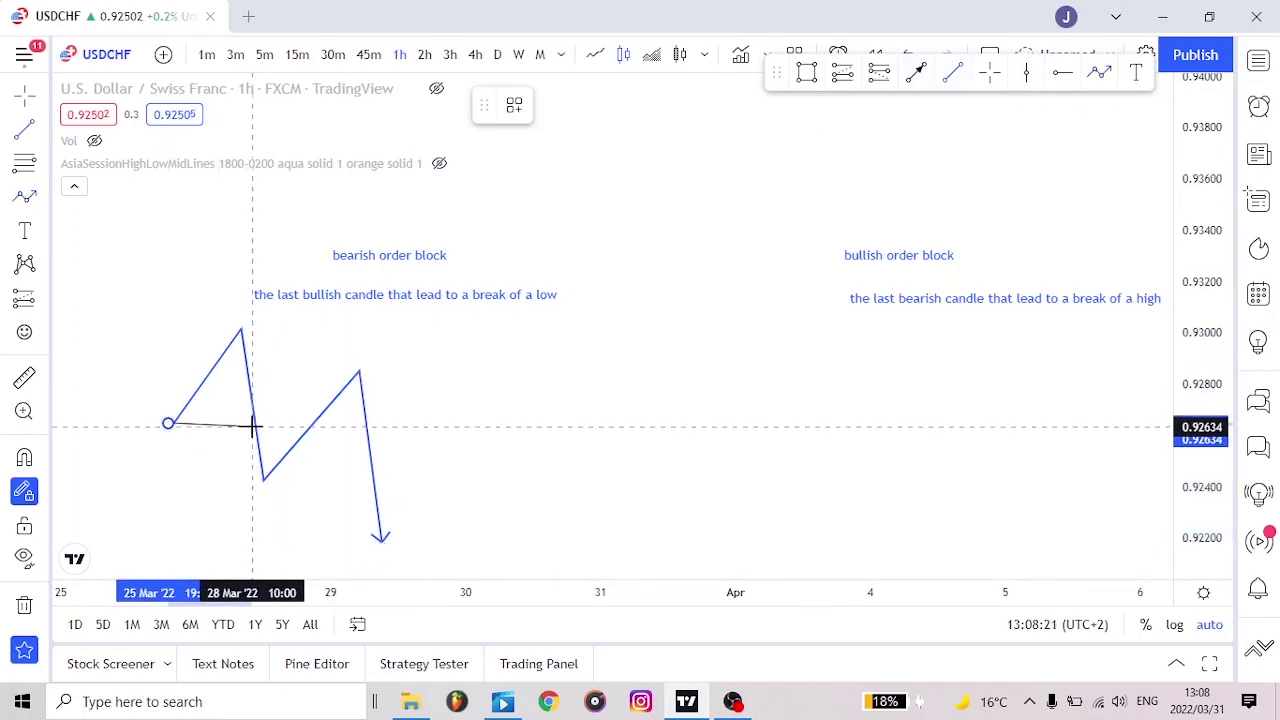
click(252, 423)
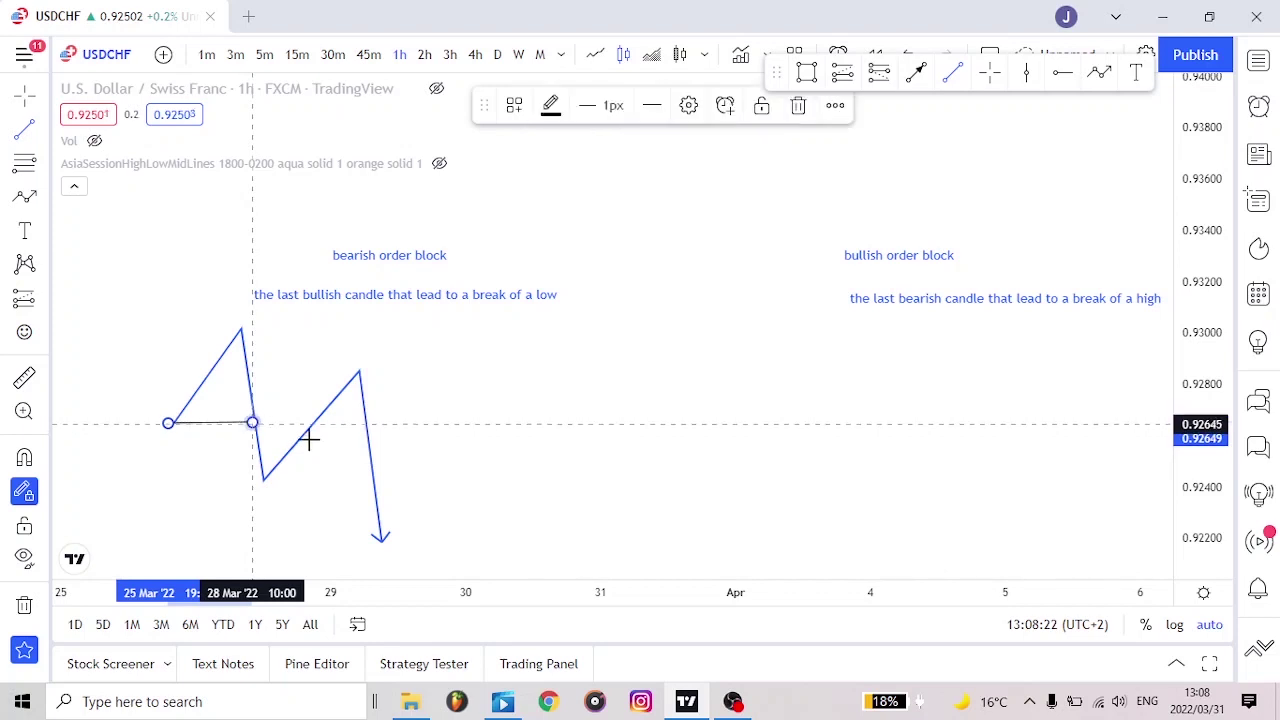
click(263, 481)
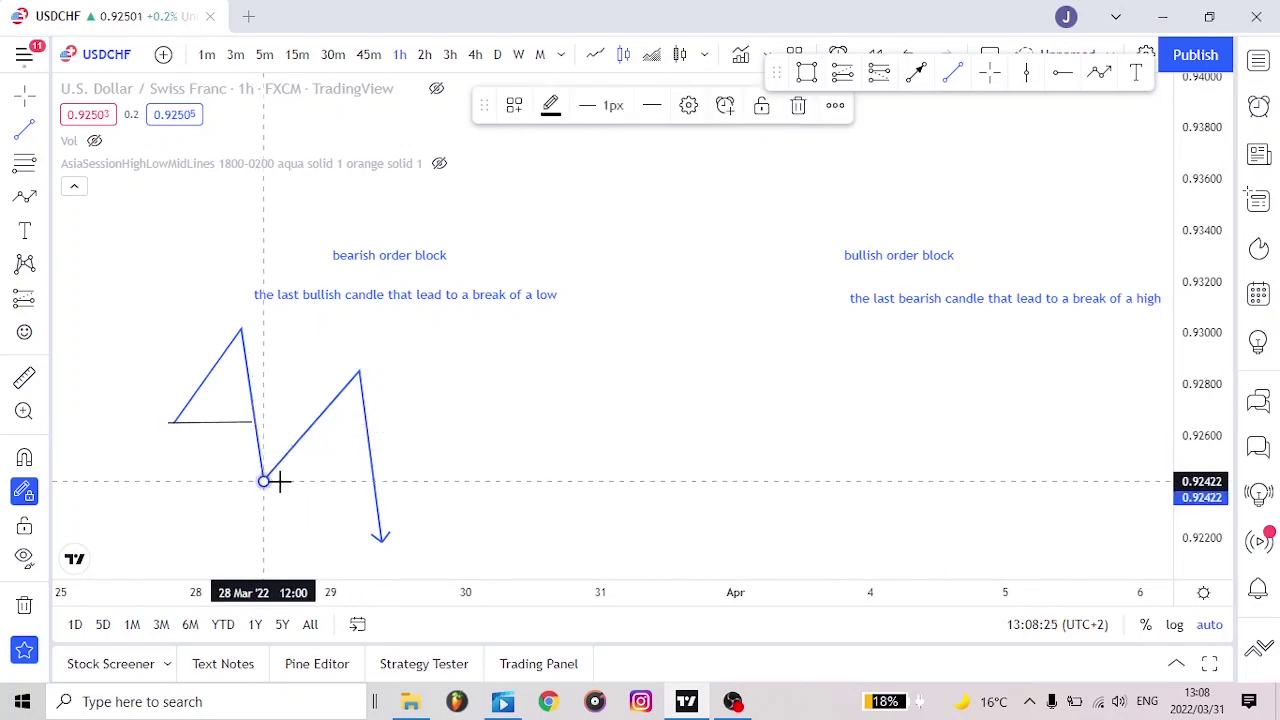
click(365, 481)
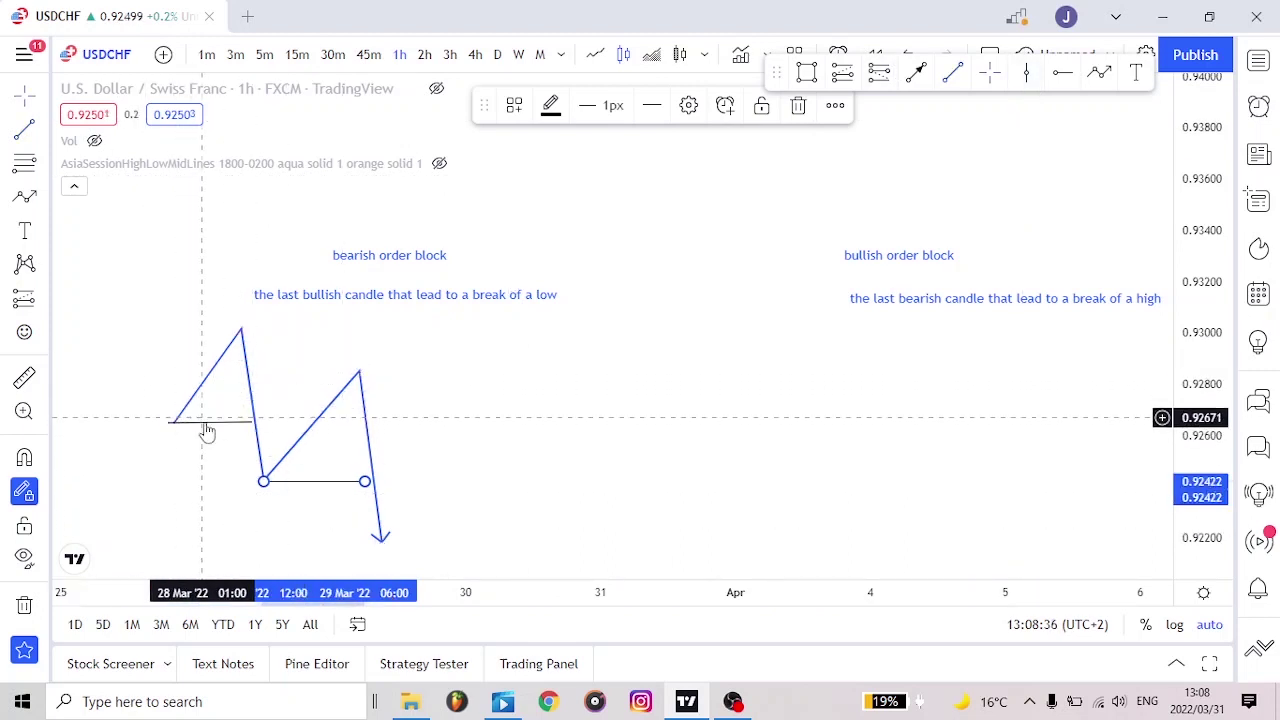
Apply the saved "bos" drawing template to the upper trend line at the zigzag's first low.
click(206, 426)
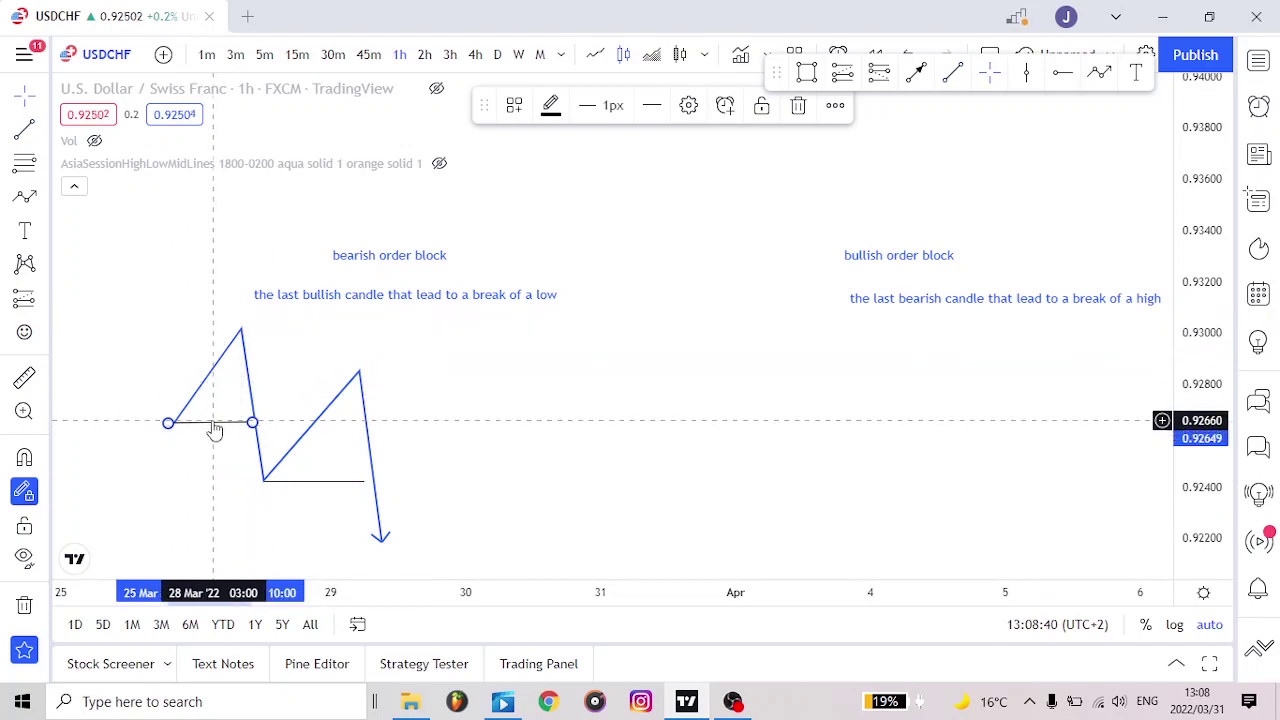
double_click(214, 430)
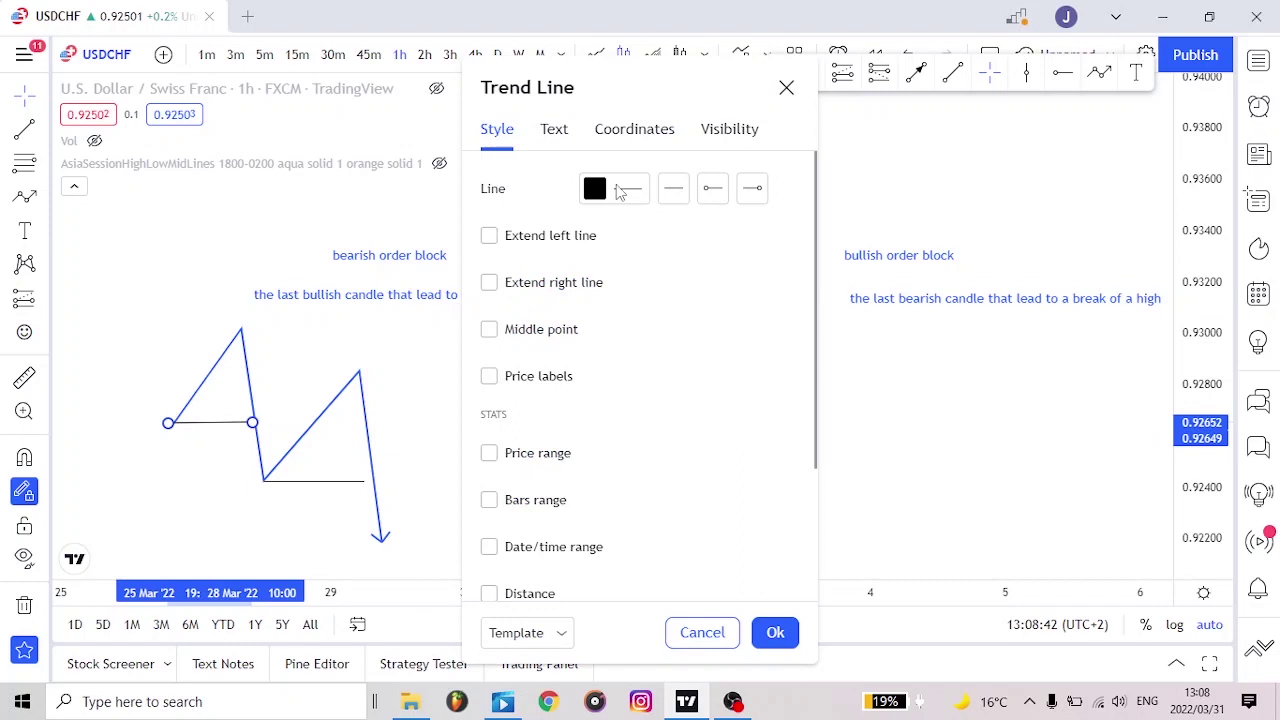
click(786, 88)
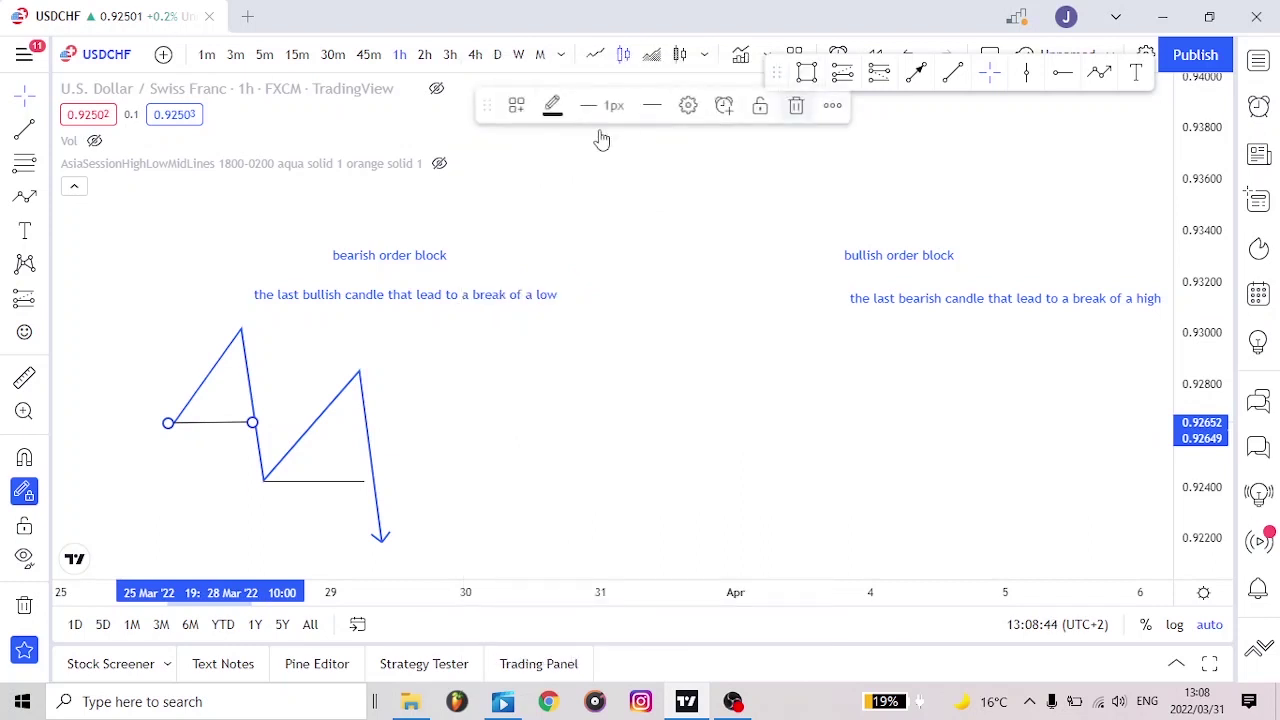
click(516, 108)
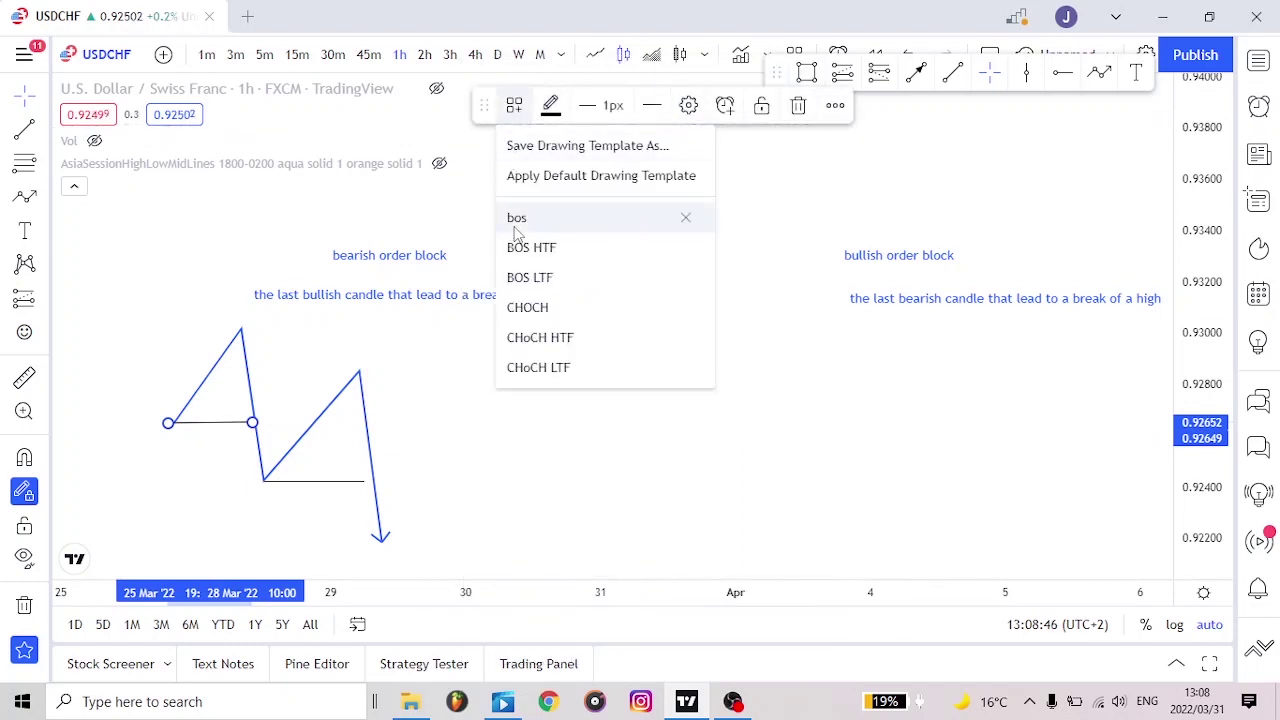
Try to apply the "bos" drawing template to the lower trend line at the zigzag's second low.
click(315, 487)
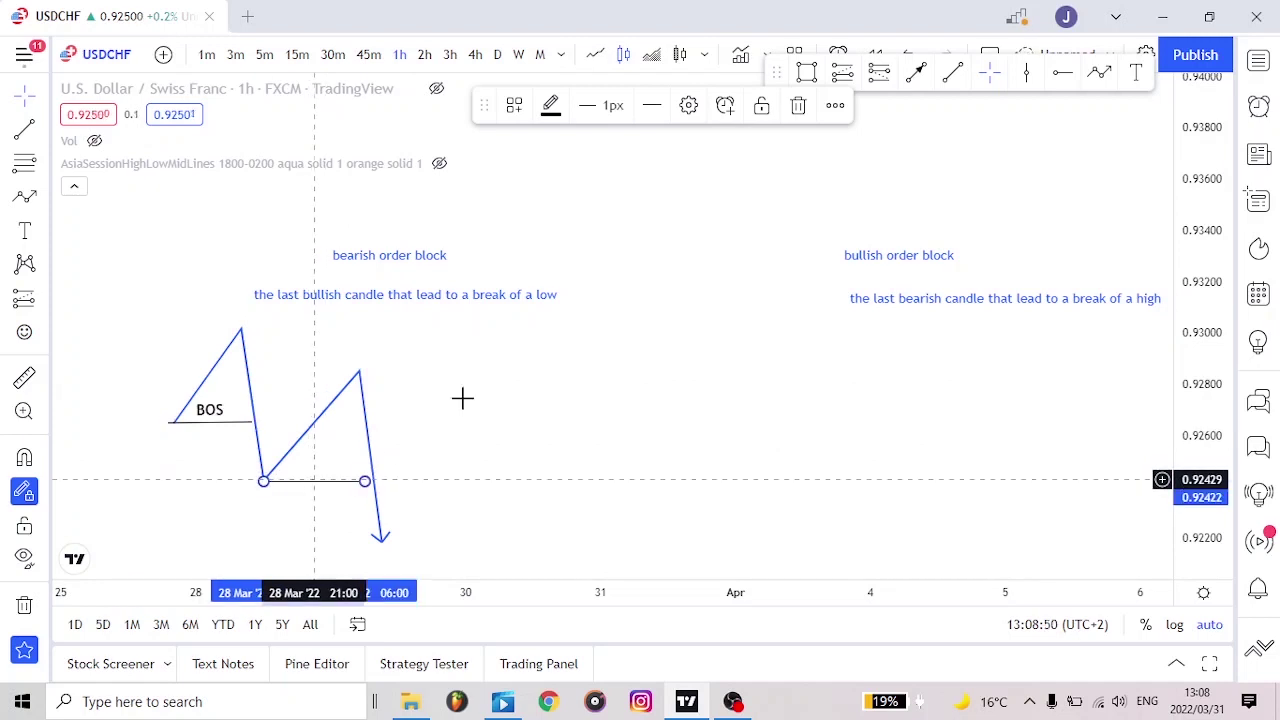
click(521, 107)
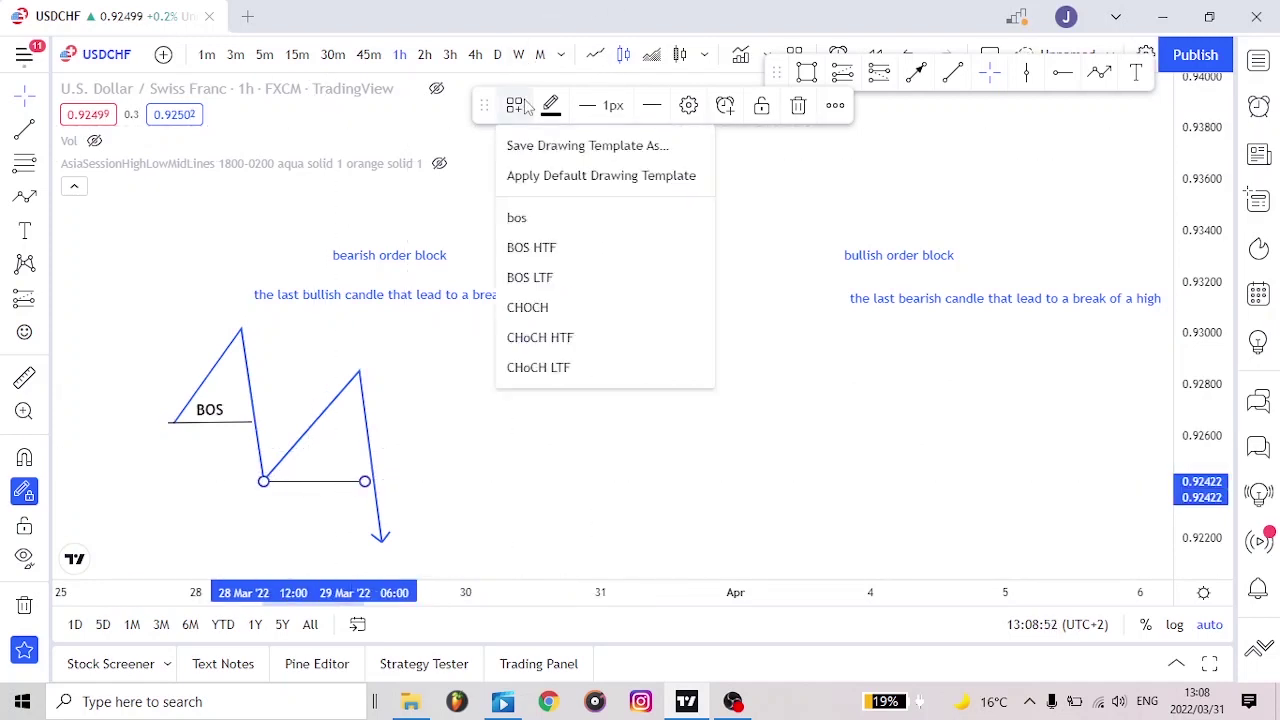
click(522, 215)
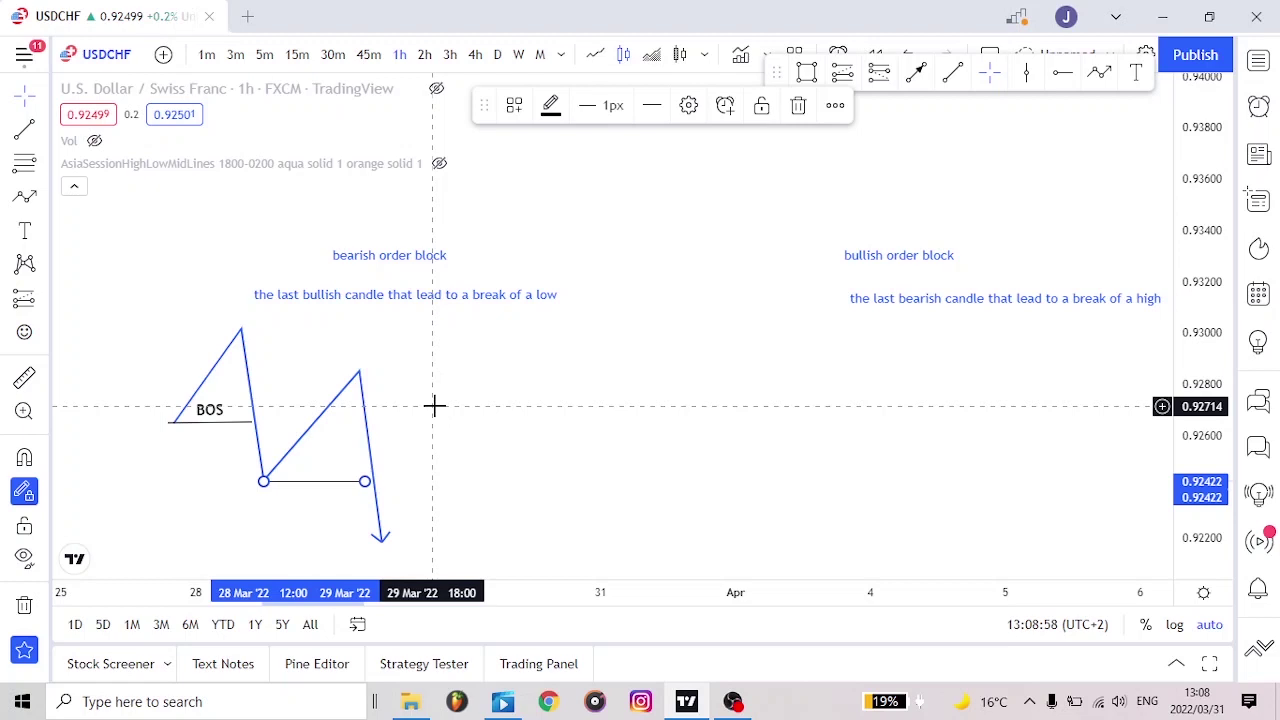
Draw two rectangles from the bearish zigzag's peaks, at about 0.9302 to 0.9290 and 0.9285 to 0.9270.
click(241, 329)
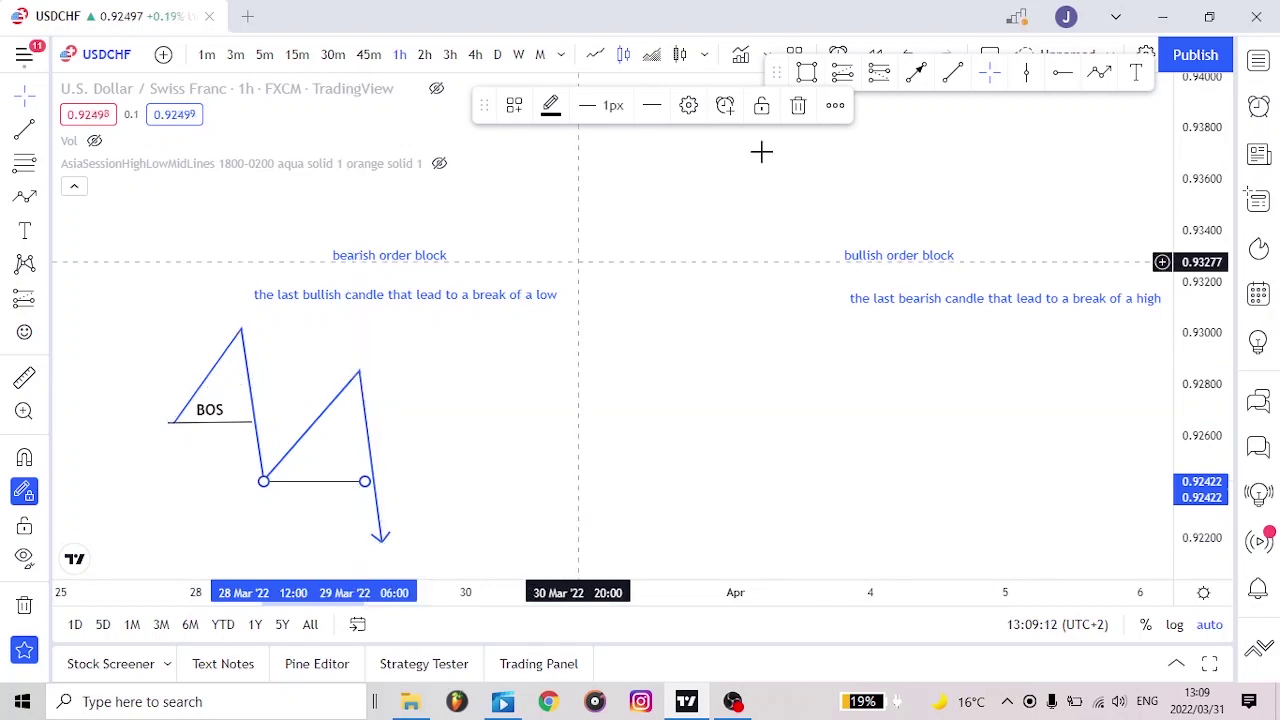
click(810, 74)
mouse_move(241, 327)
mouse_down()
mouse_move(244, 359)
mouse_move(449, 359)
mouse_up()
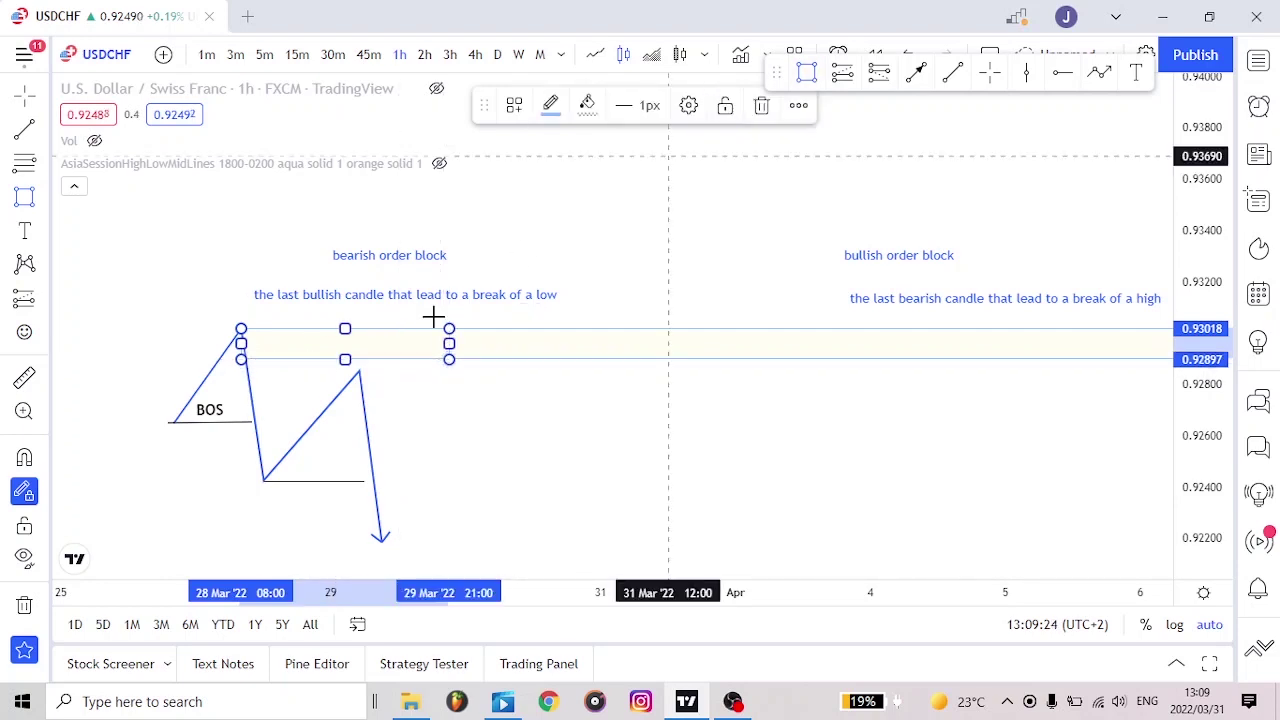
drag(359, 373, 366, 409)
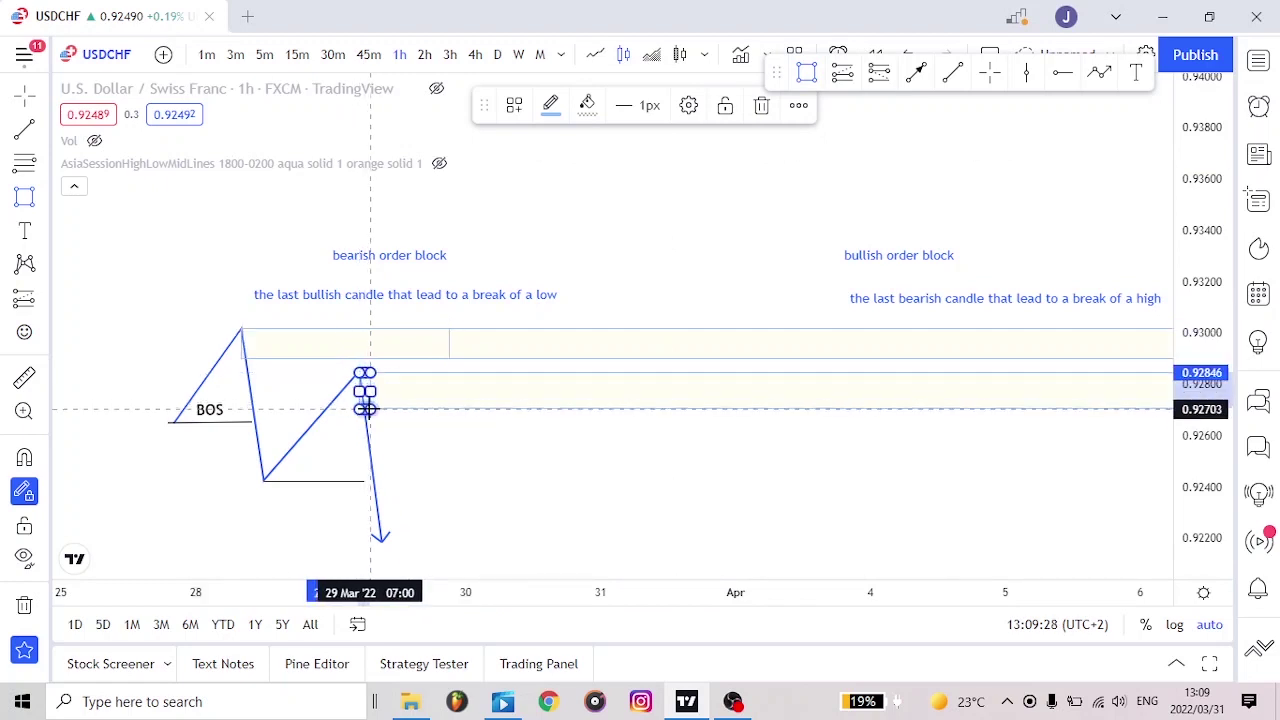
Turn off the right extension on both bearish order block rectangles and widen the lower one to about 29 Mar 23:00.
double_click(241, 345)
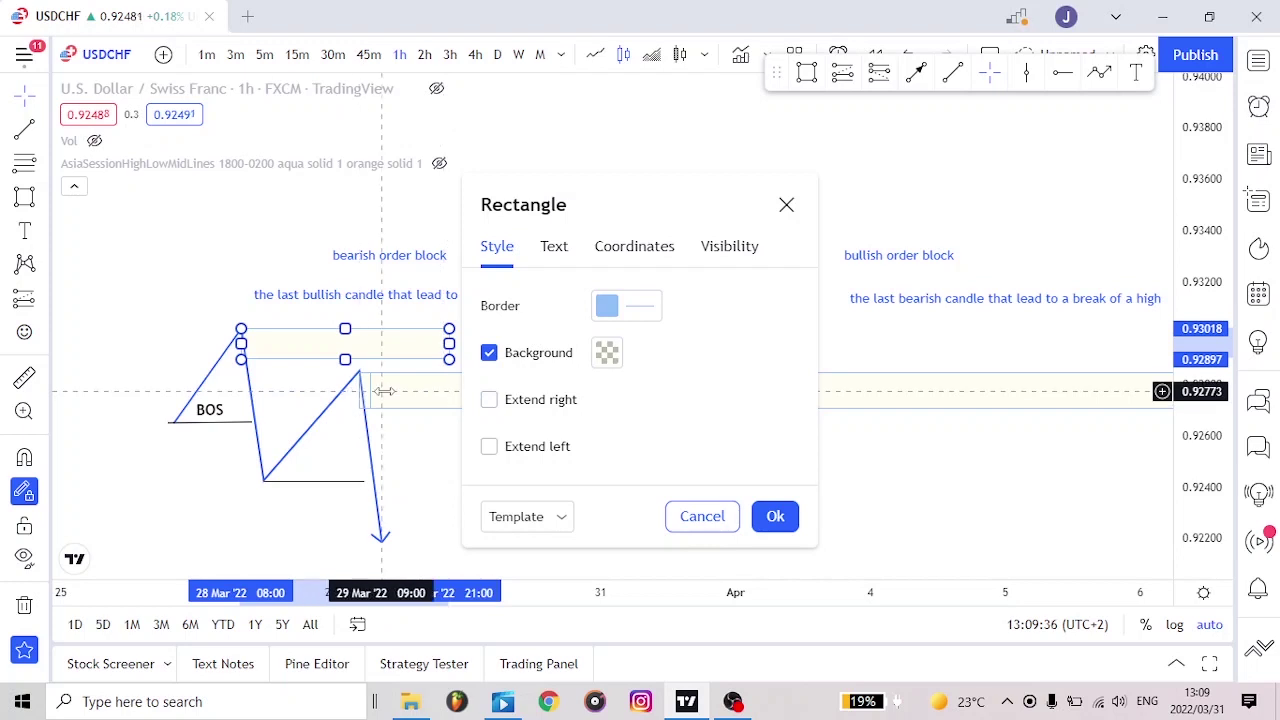
click(772, 510)
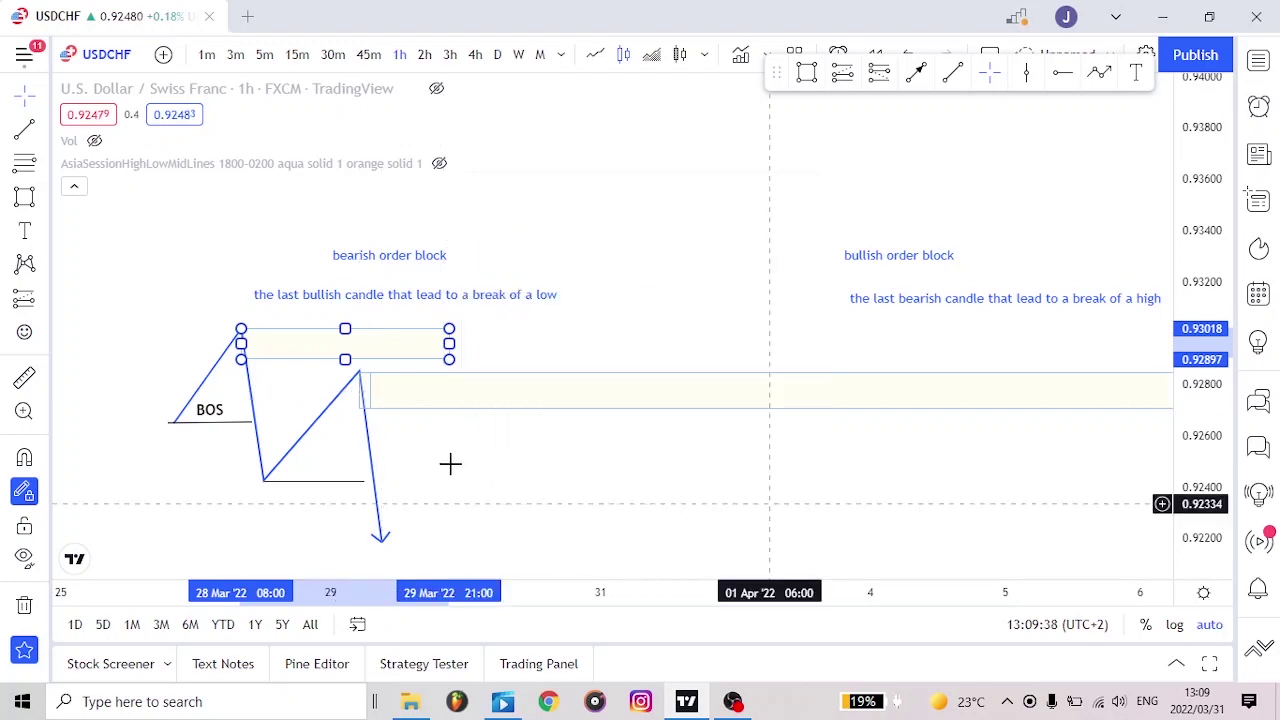
double_click(364, 390)
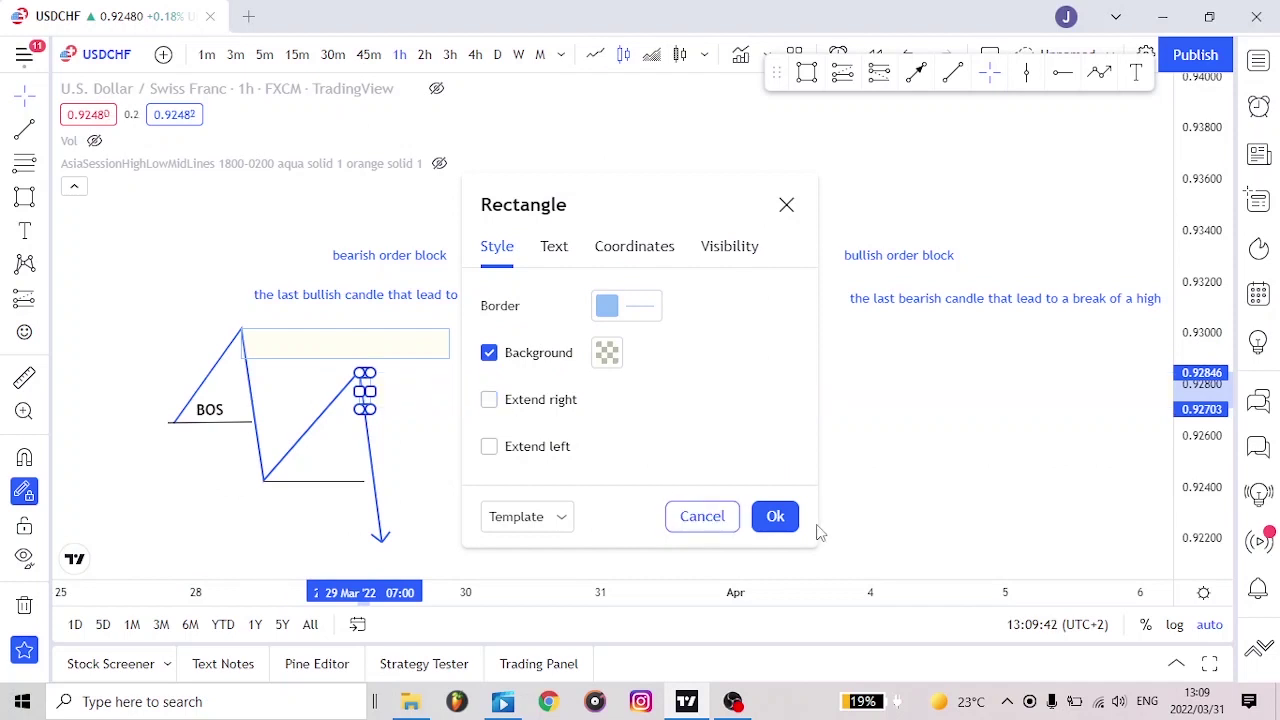
click(772, 516)
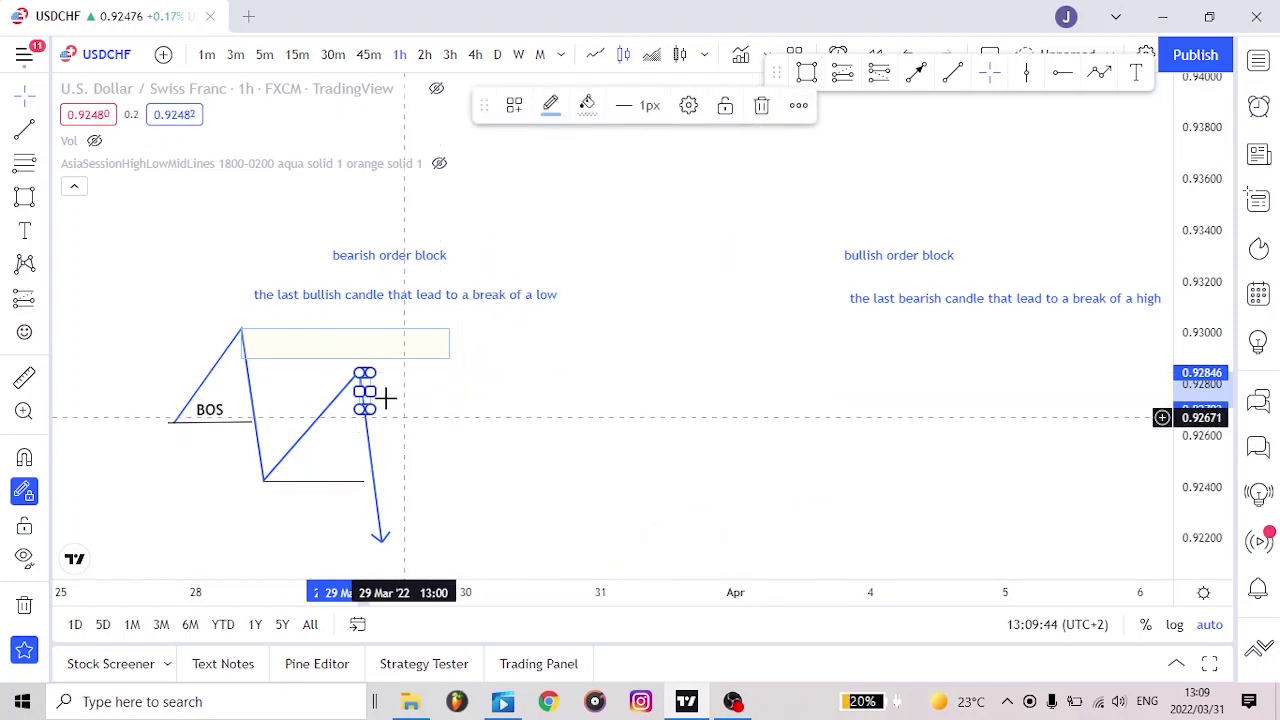
drag(376, 391, 464, 397)
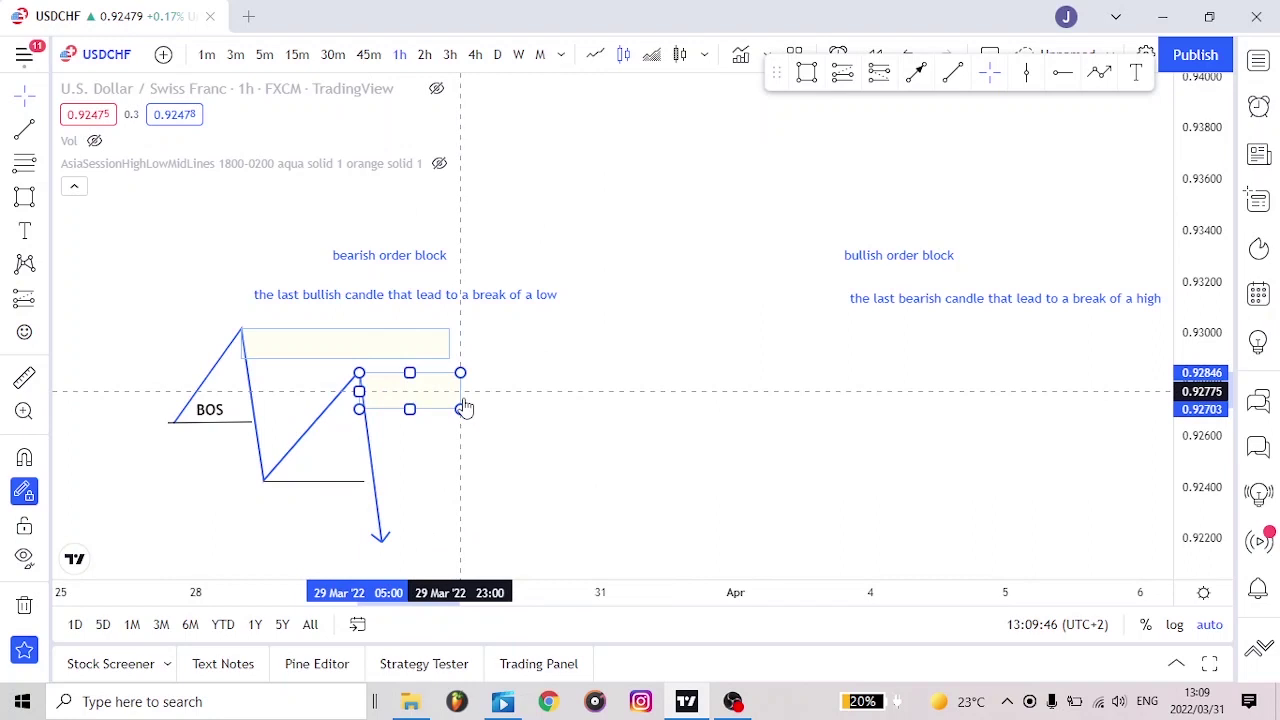
click(546, 423)
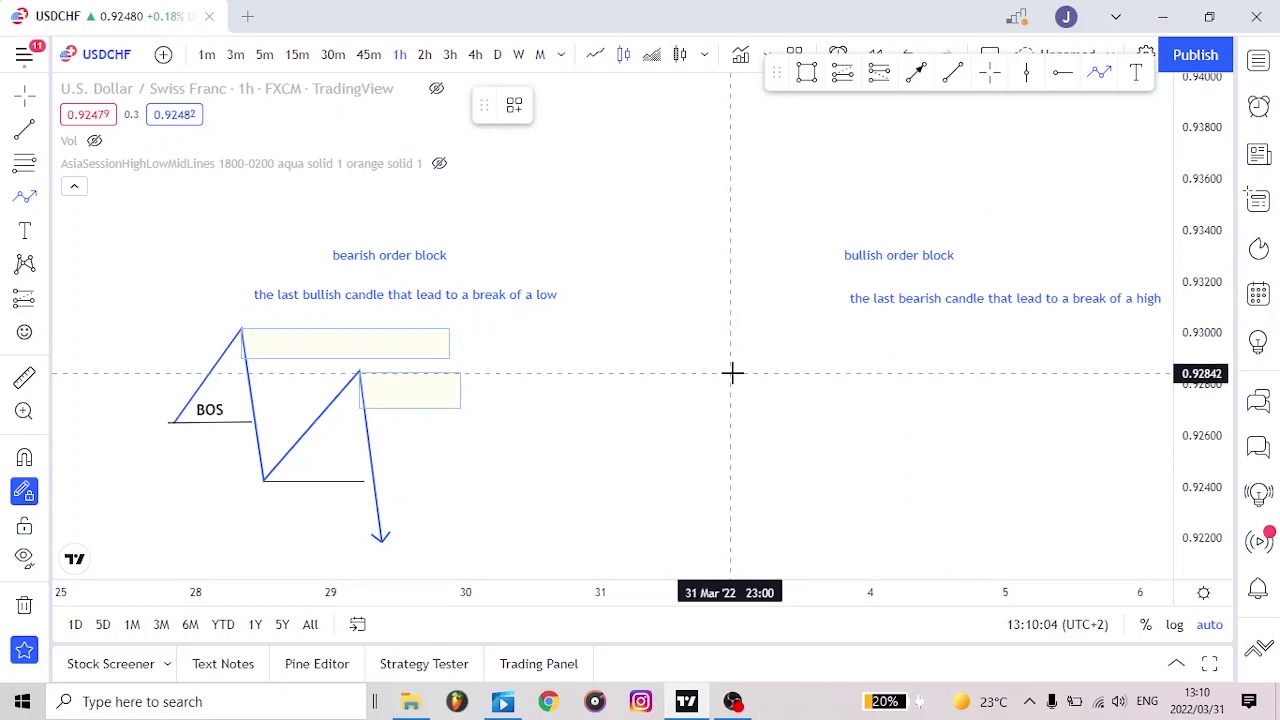
Draw a rising zigzag path below the bullish definition, from about 0.9220 through 0.9262, 0.9232, 0.9285 and 0.9242 to 0.9301.
click(758, 536)
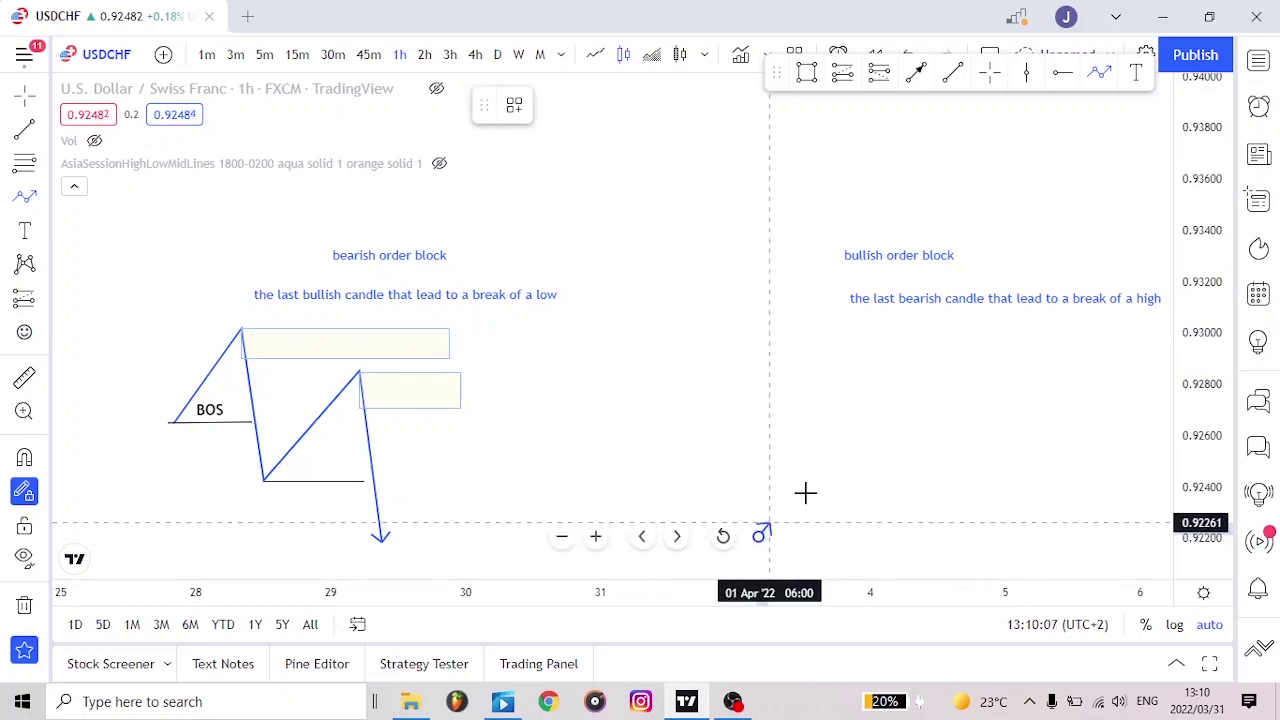
click(836, 430)
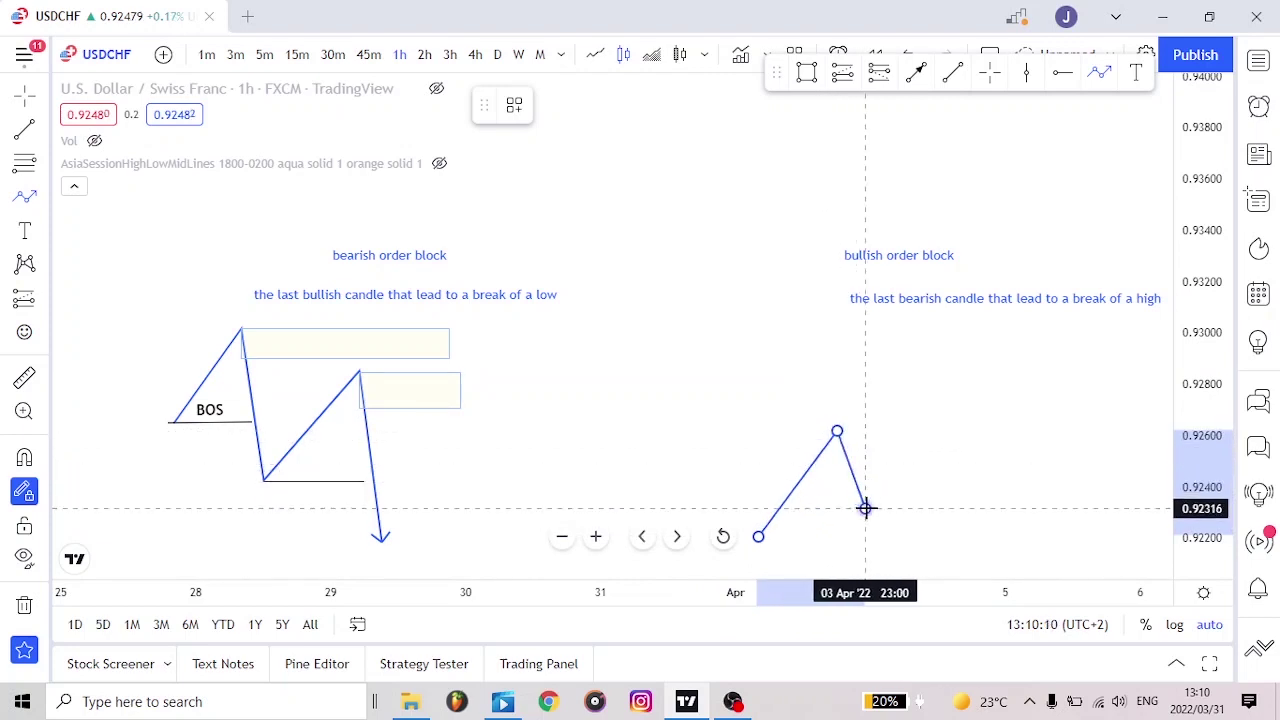
click(865, 508)
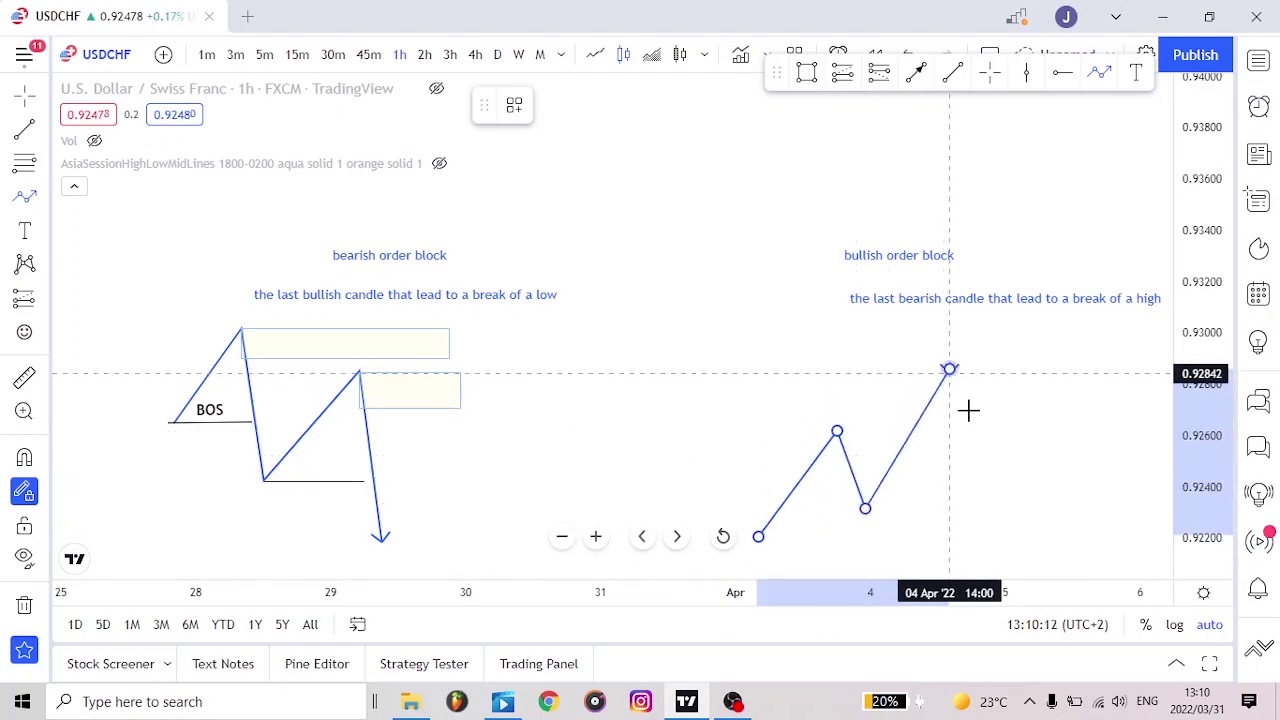
click(949, 370)
click(983, 481)
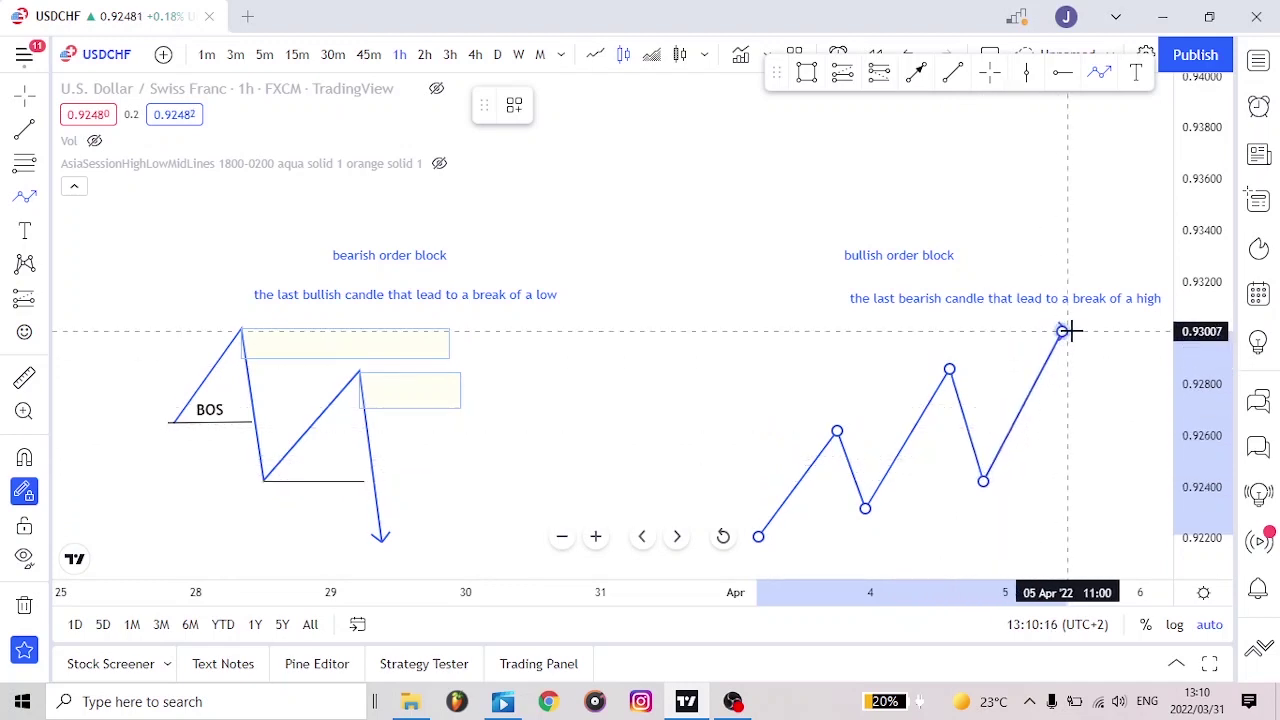
double_click(1066, 331)
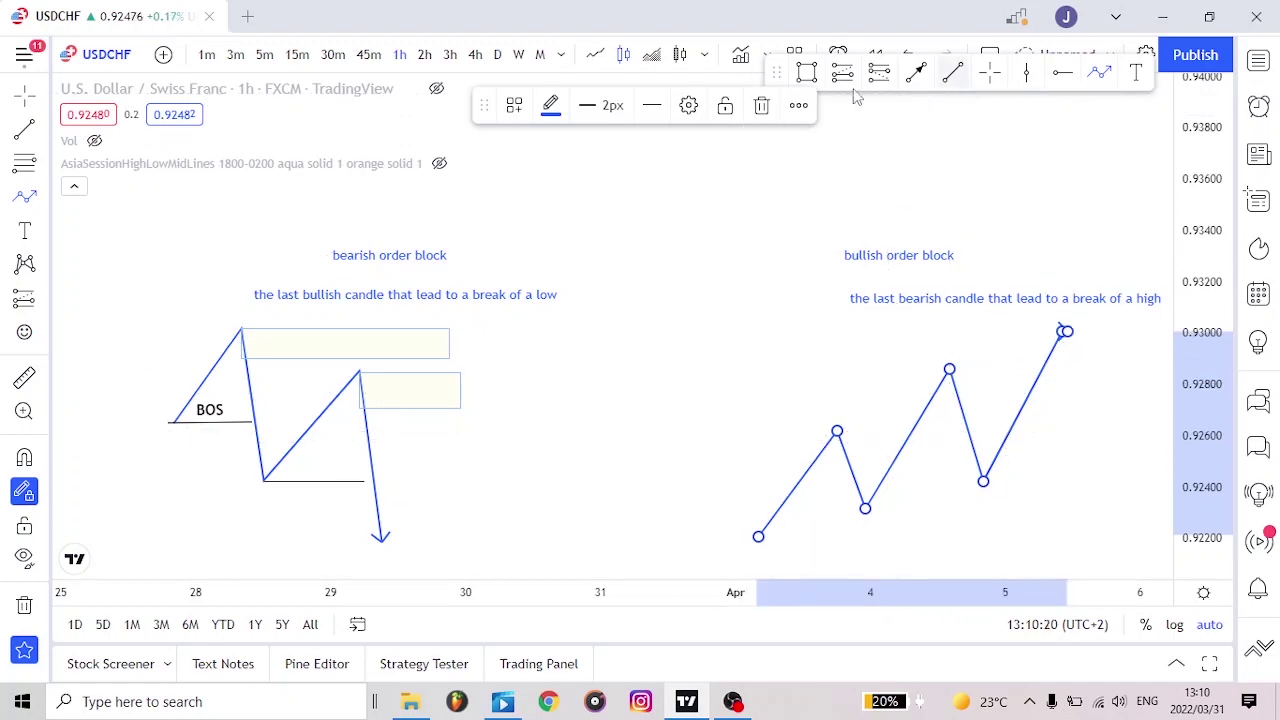
Draw two horizontal trend lines from the bullish zigzag's highs to its next rising legs, at about 0.9262 and 0.9285.
click(950, 74)
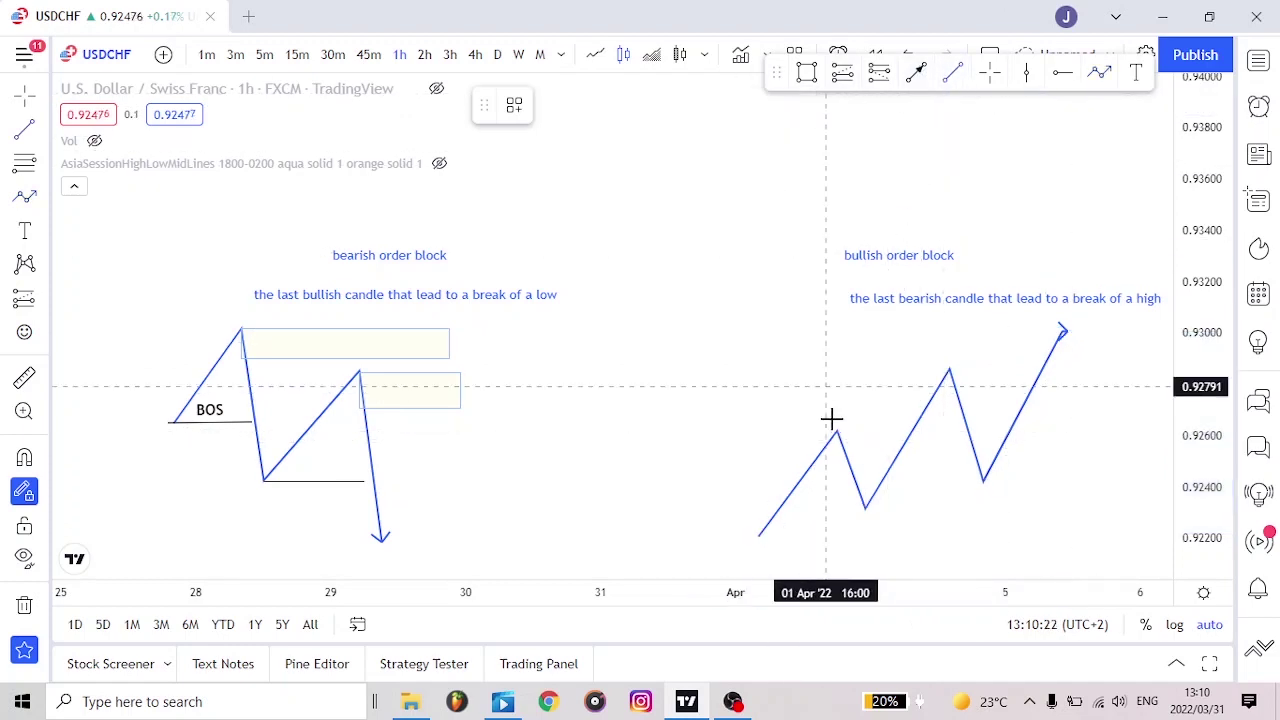
click(837, 431)
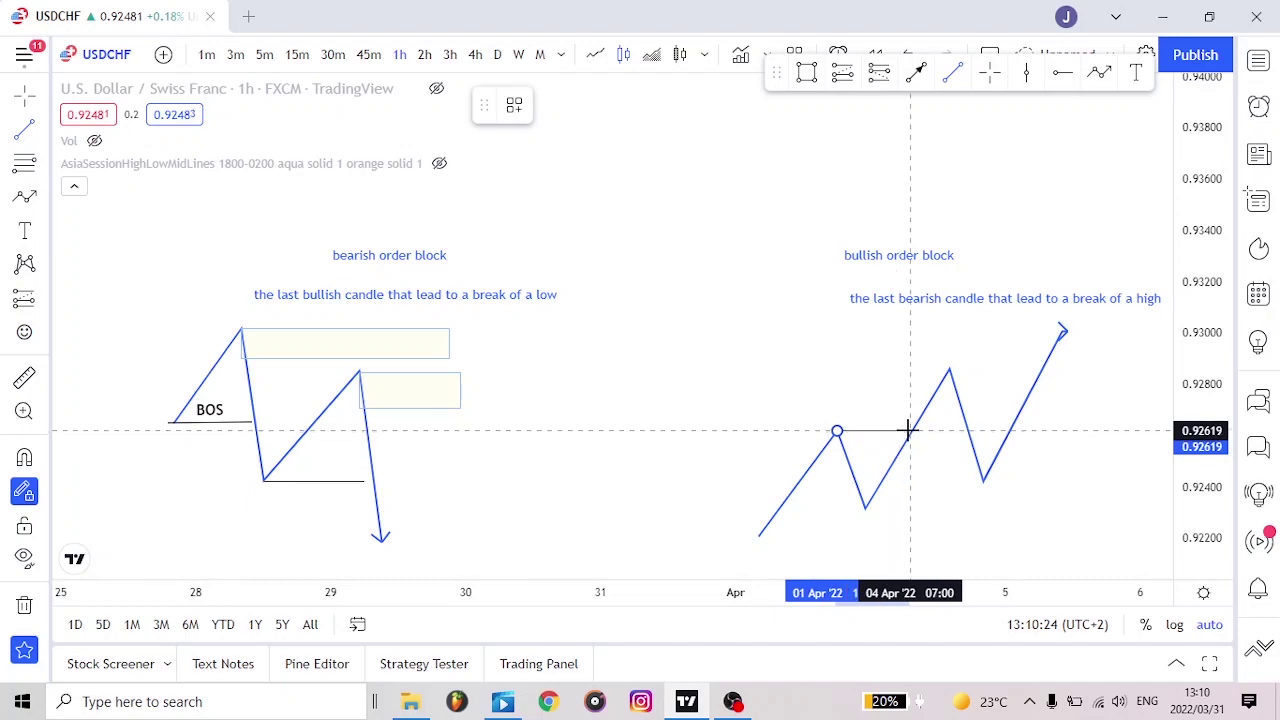
click(909, 431)
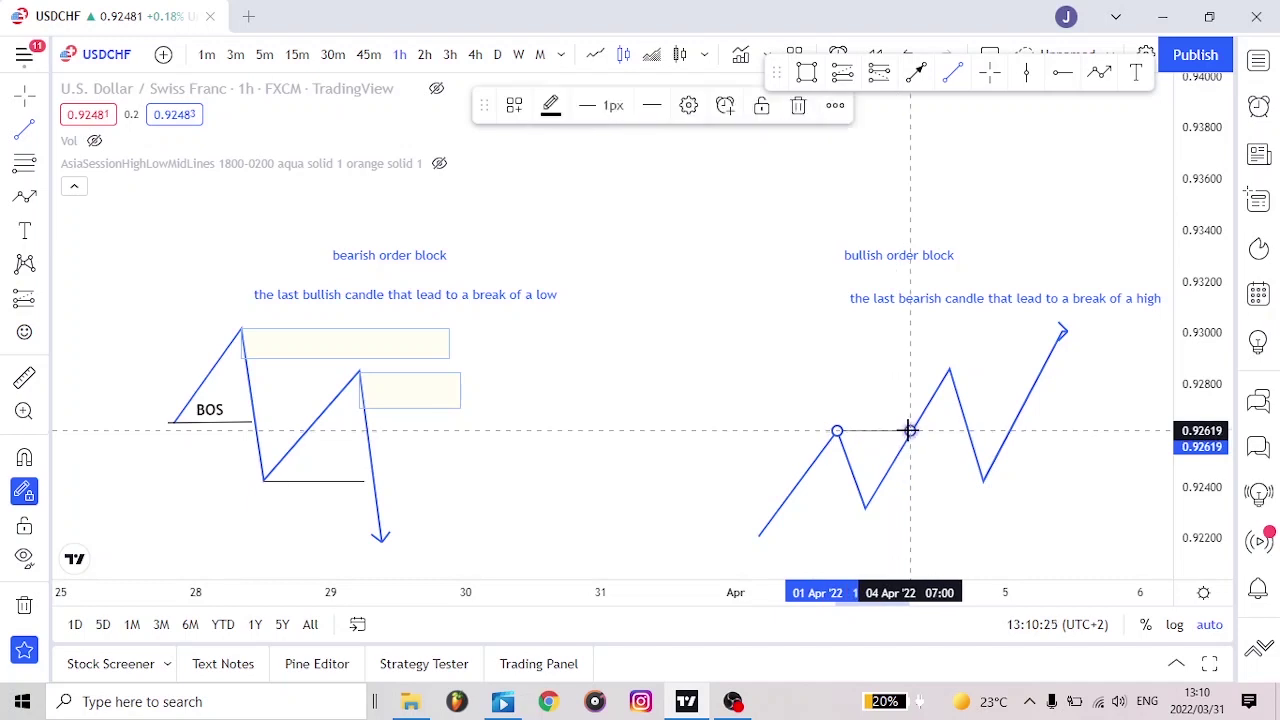
click(949, 370)
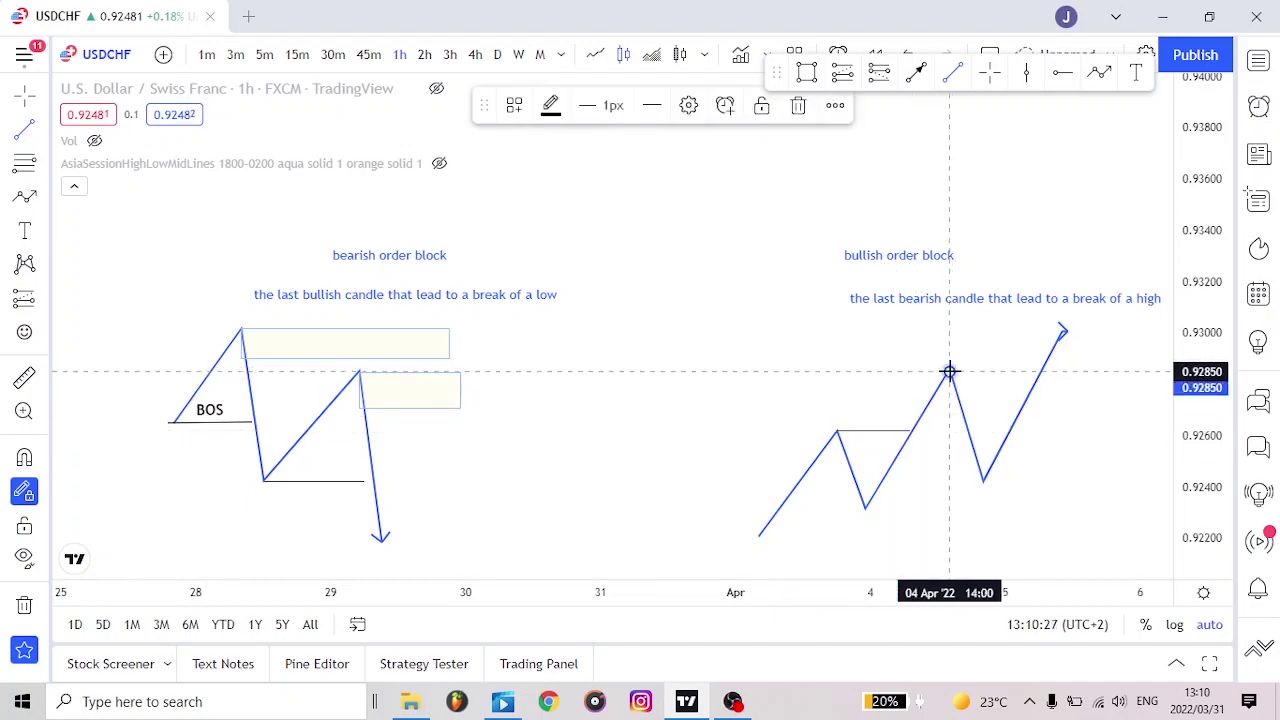
click(1040, 370)
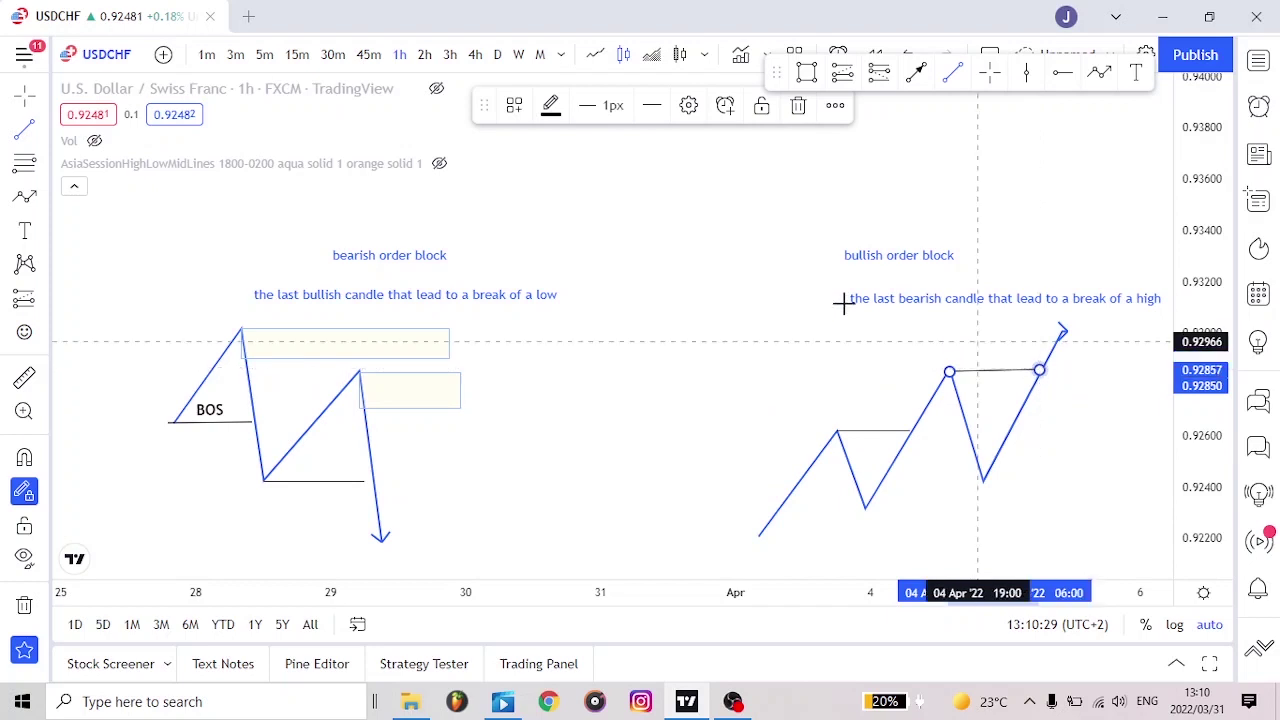
Apply the saved "bos" drawing template to both trend lines at the bullish zigzag's highs.
click(514, 105)
click(552, 218)
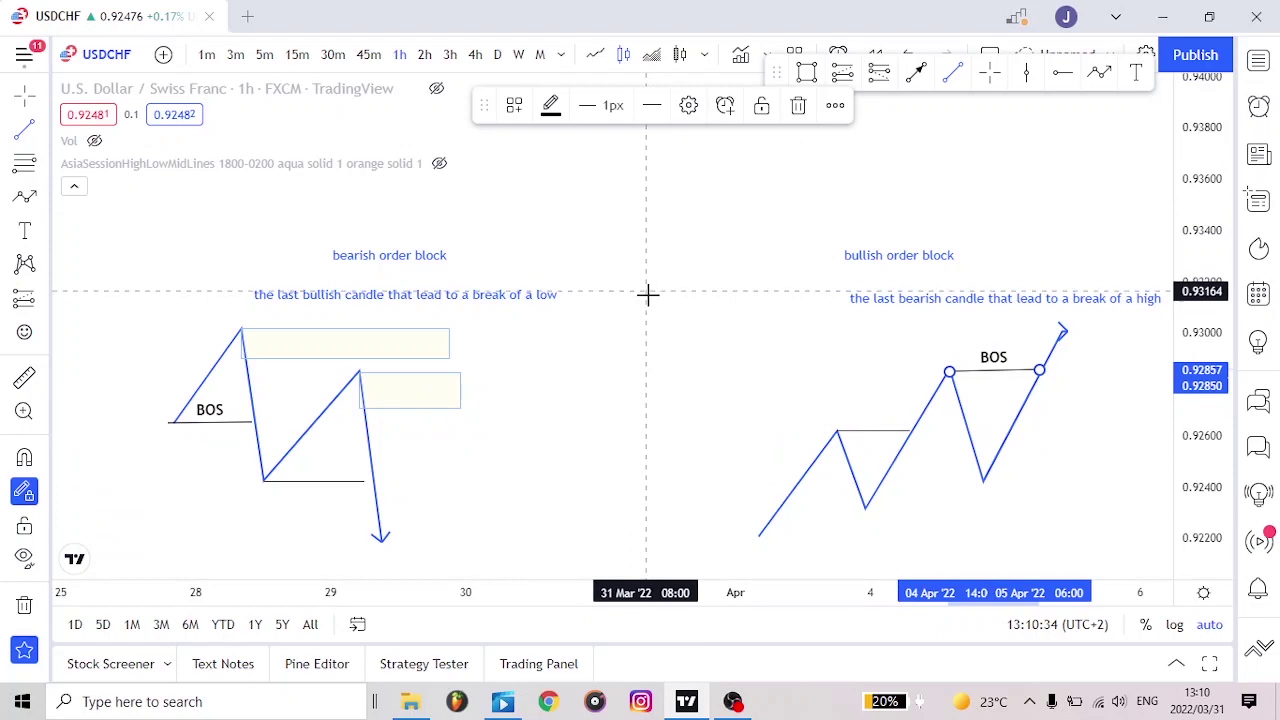
click(885, 438)
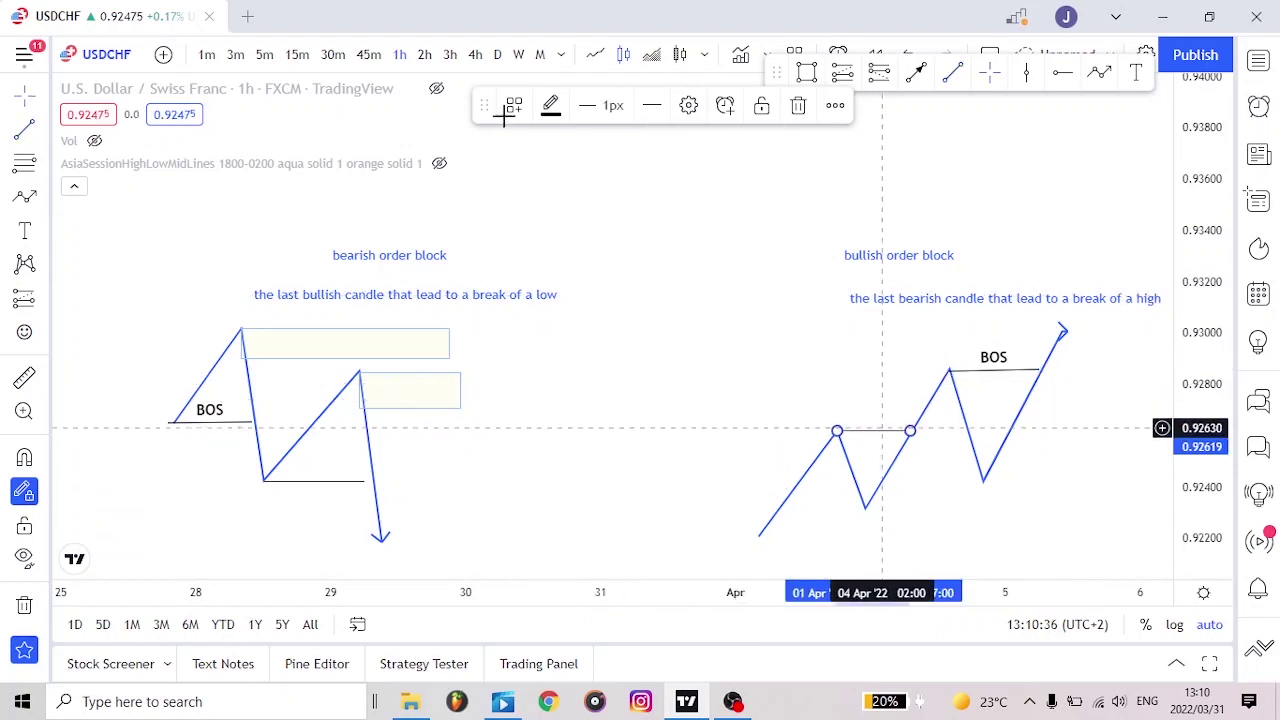
click(514, 105)
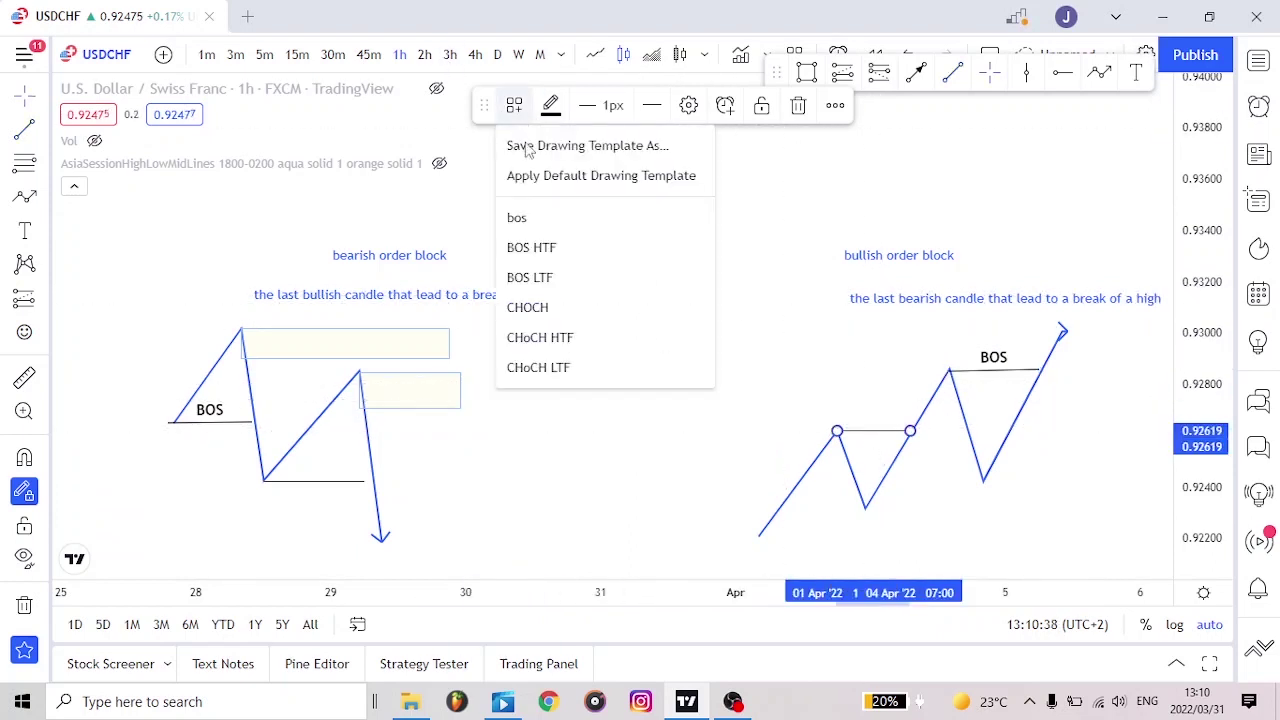
click(537, 216)
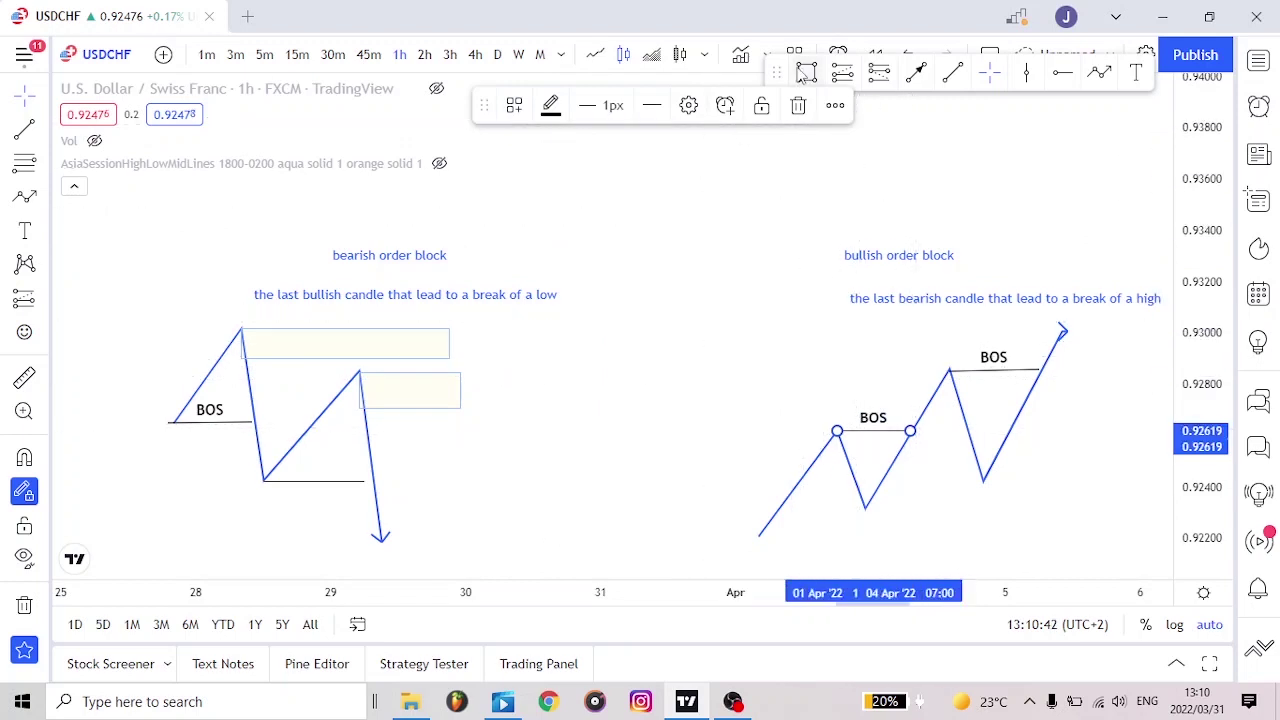
Draw rectangles at the bullish zigzag's two lows, at about 0.9240 to 0.9229 and 0.9253 to 0.9241.
click(830, 227)
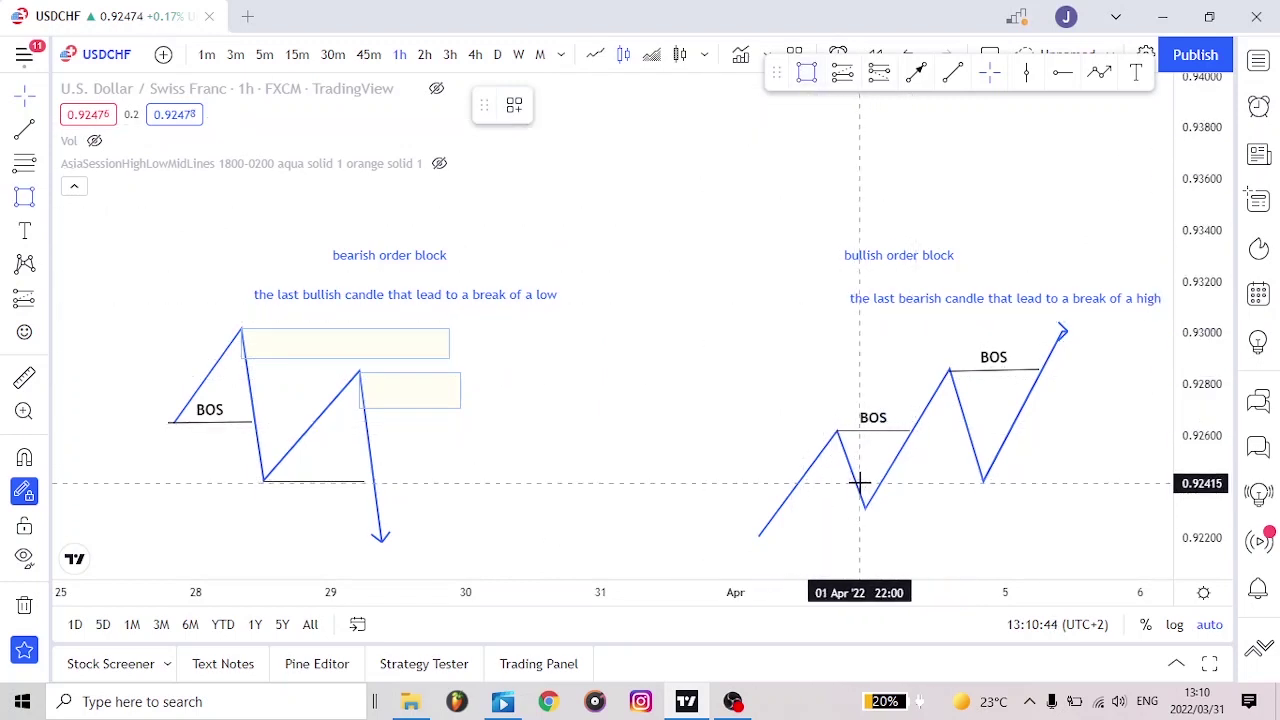
drag(871, 503, 1102, 514)
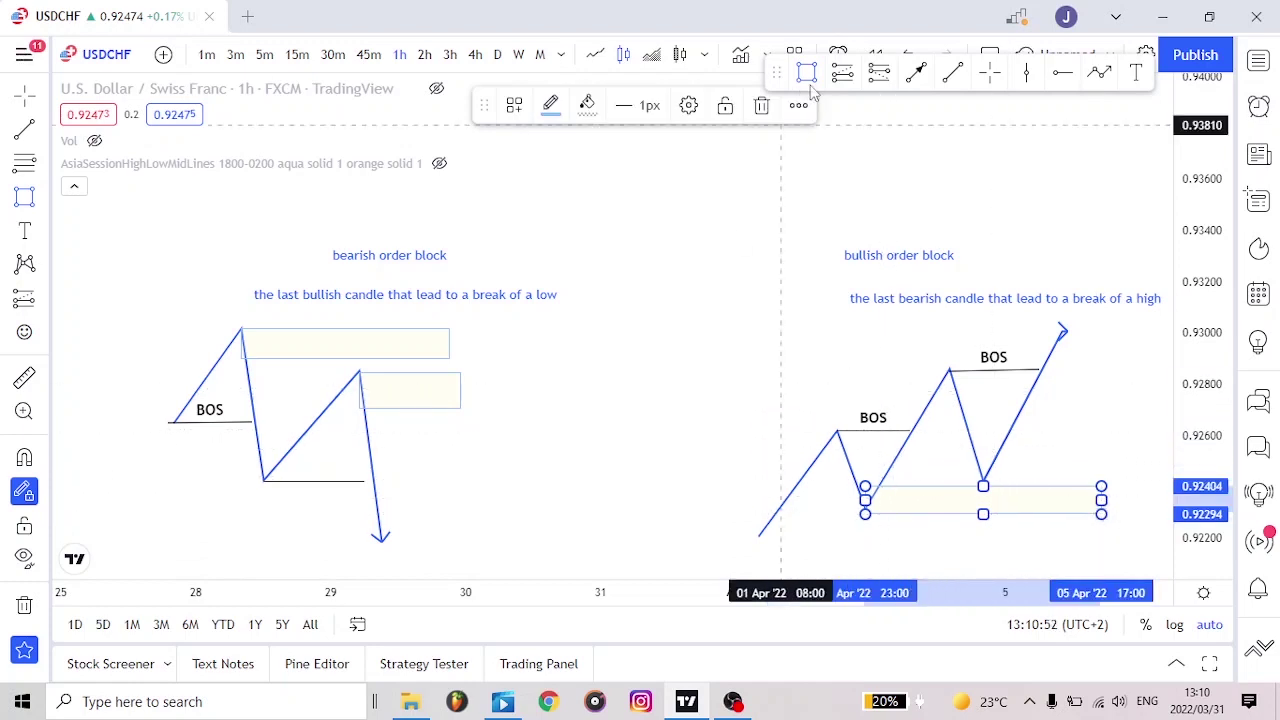
click(994, 455)
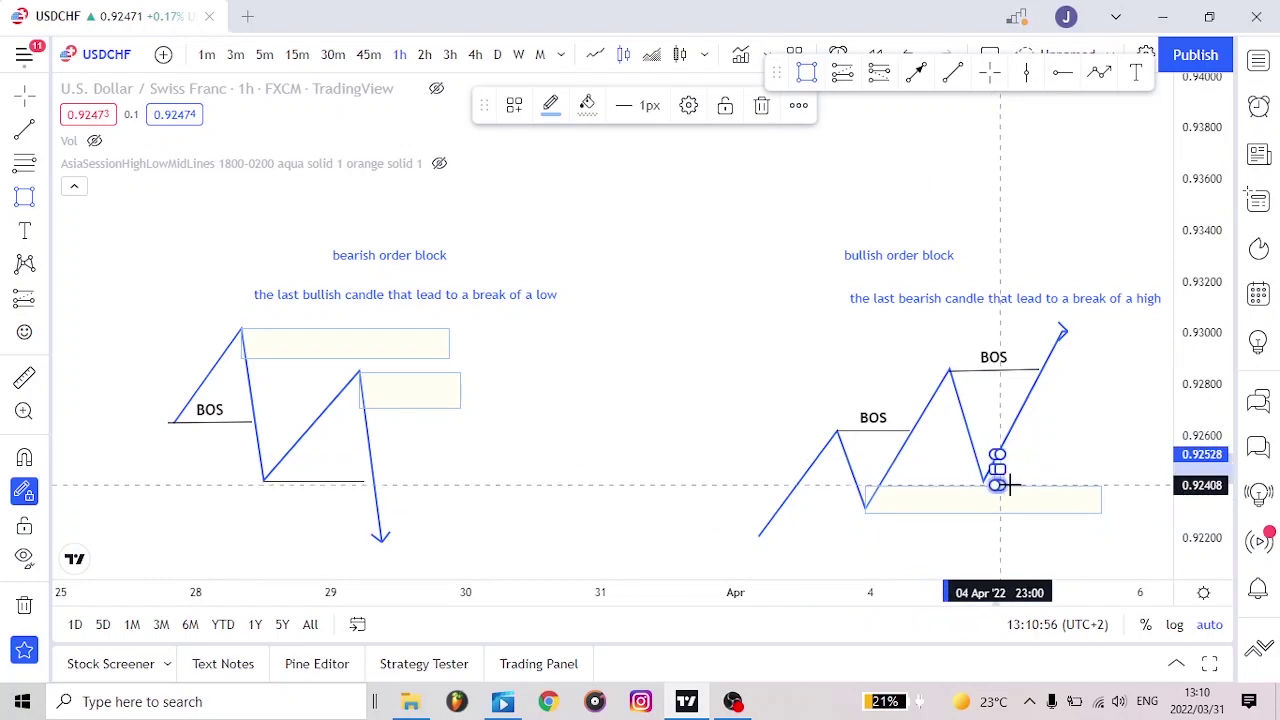
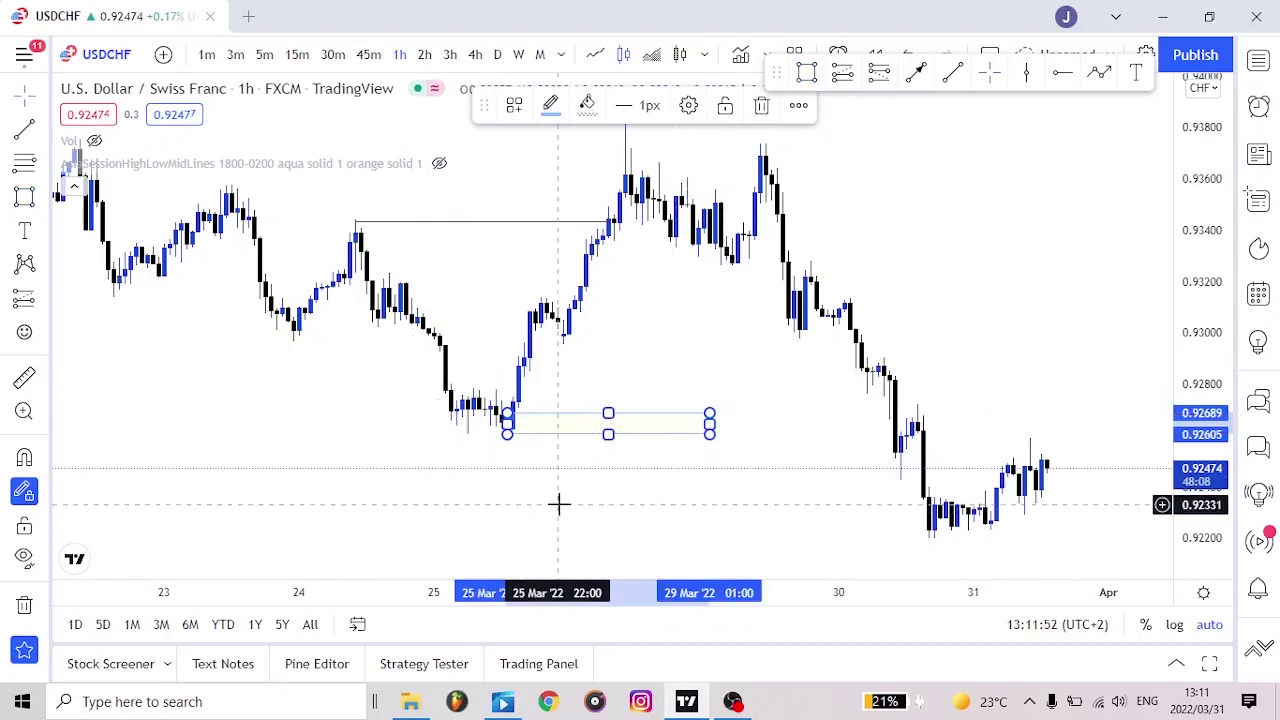
Extend the order block rectangle at the 25 Mar low to 30 Mar 13:00 and mark the 29 Mar low near 0.9326 with a thin rectangle.
drag(709, 423, 912, 424)
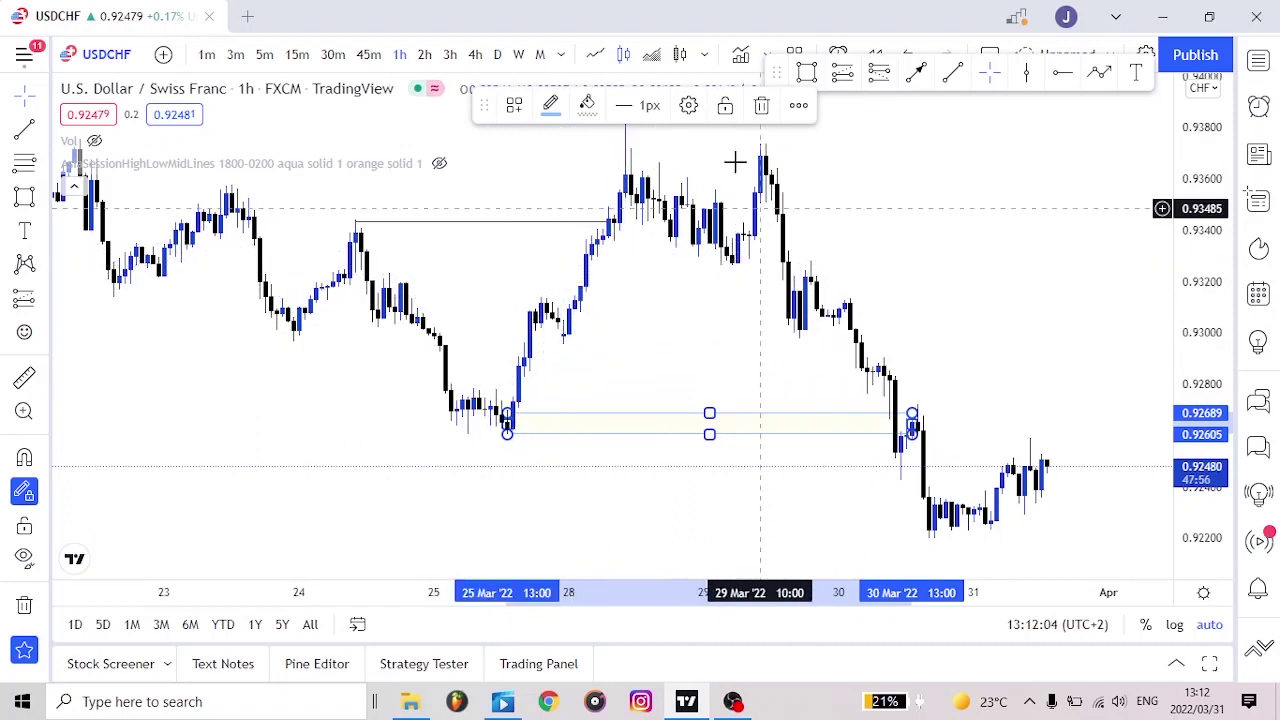
click(818, 140)
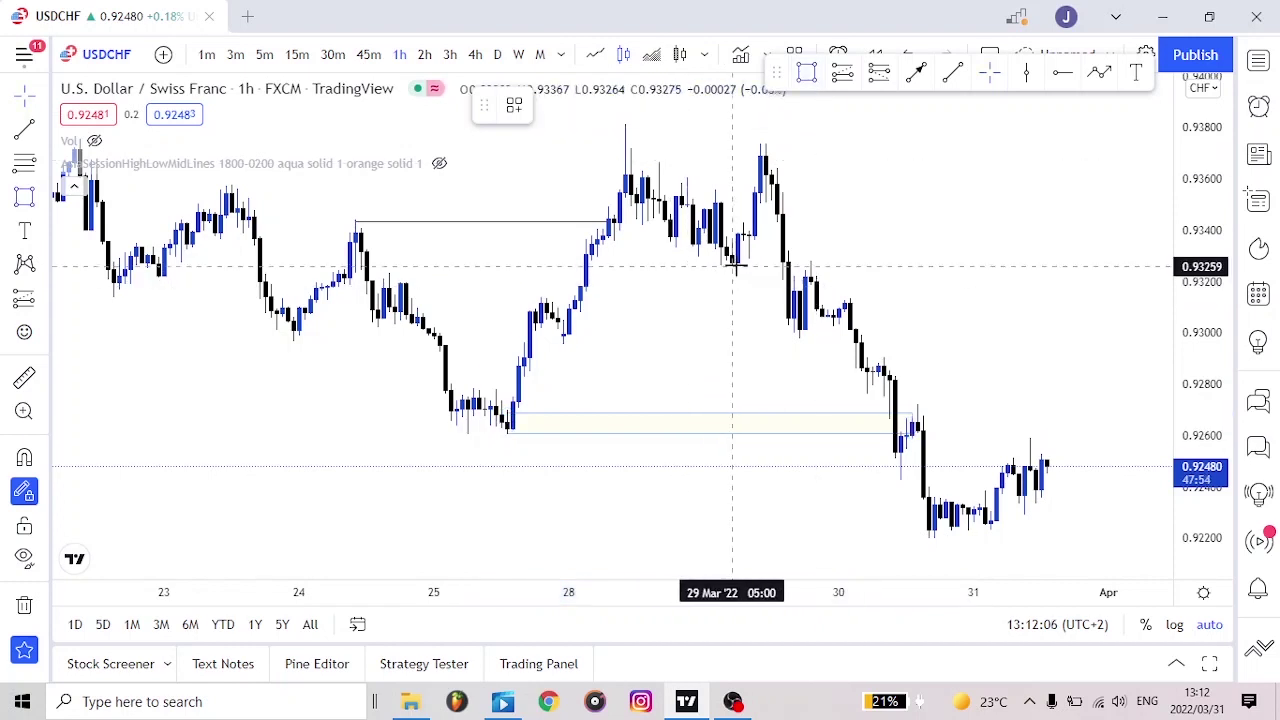
drag(733, 264, 777, 267)
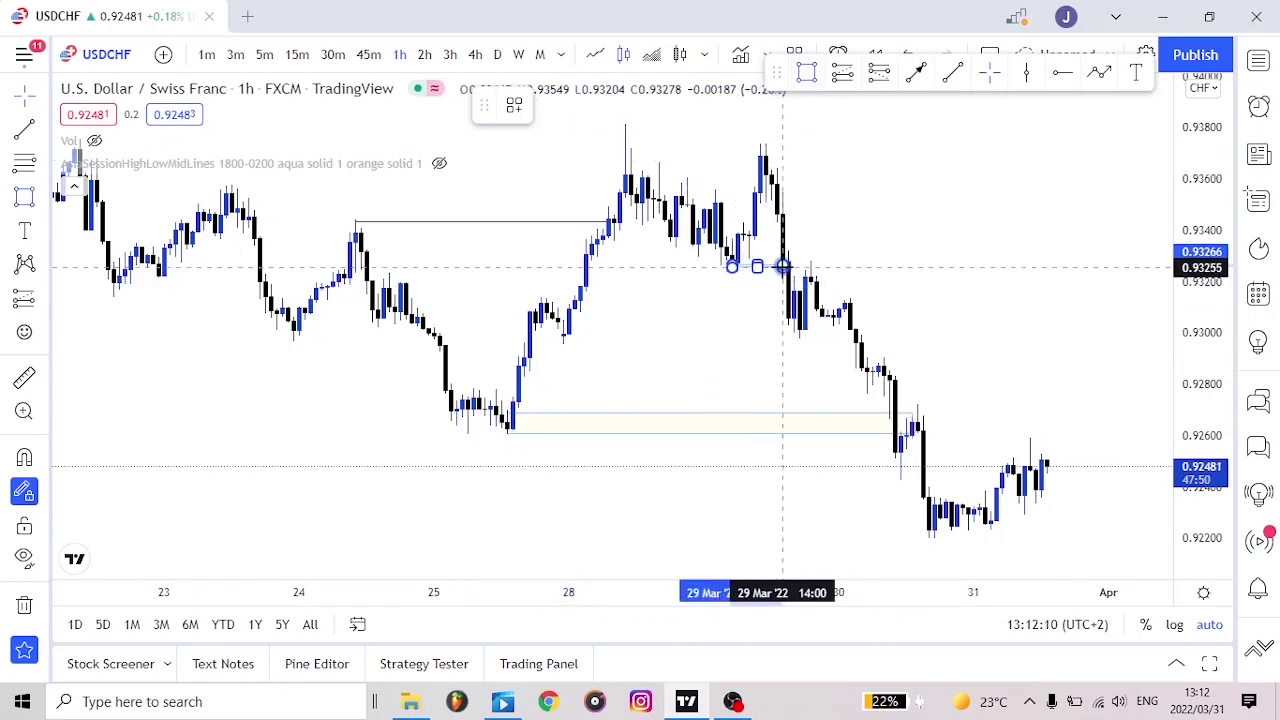
drag(636, 250, 686, 268)
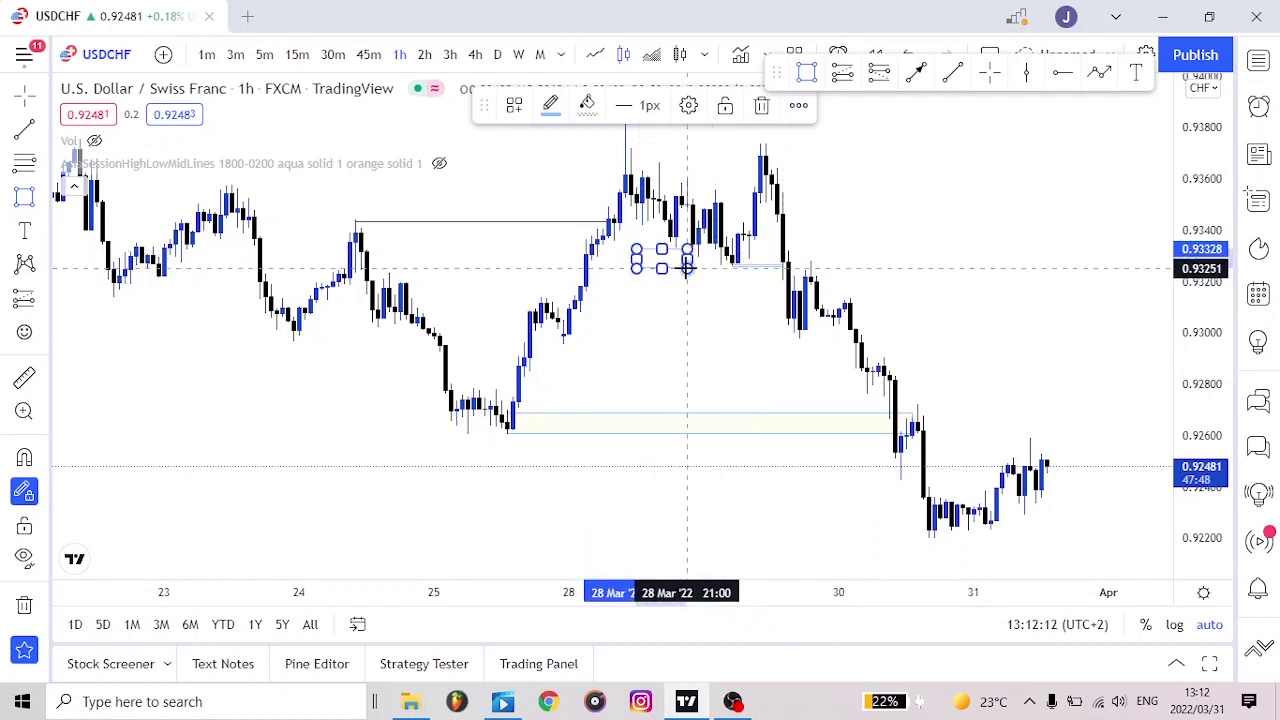
key(Escape)
Draw a bearish order block rectangle from the 29 Mar high, about 0.9375 to 0.9350, extending to 31 Mar 07:00.
drag(688, 352, 691, 409)
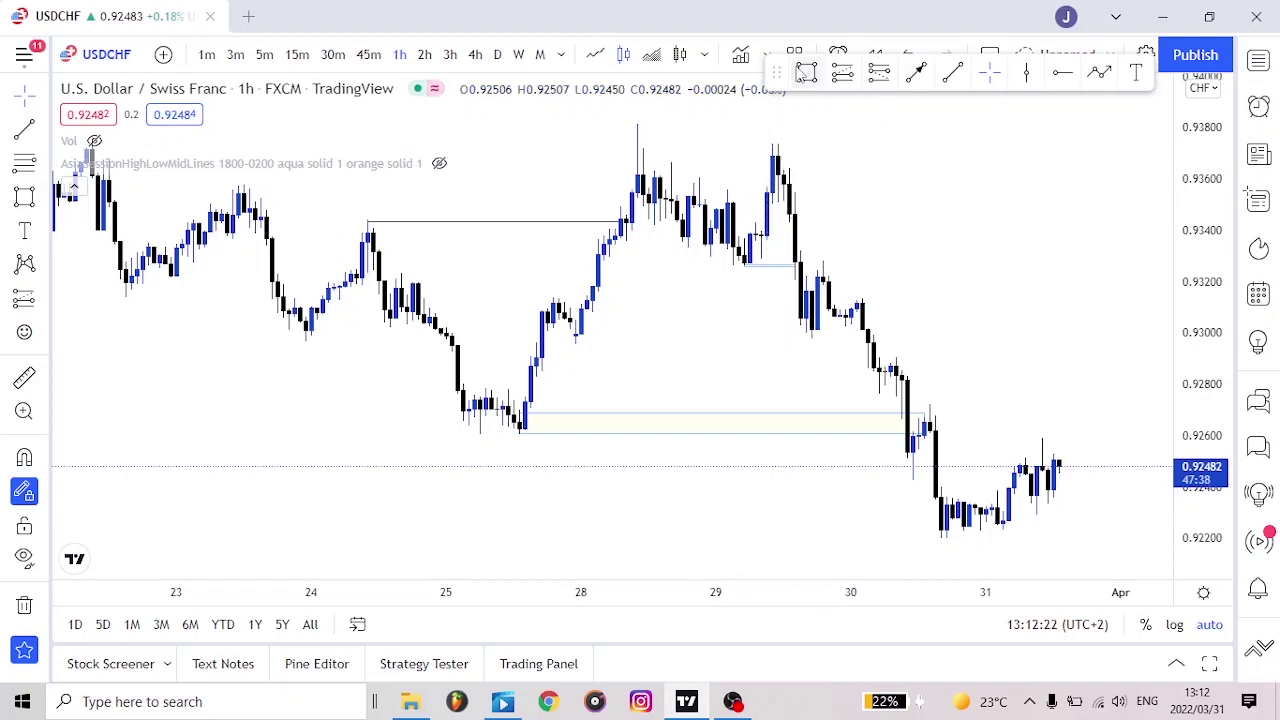
mouse_move(772, 142)
mouse_down()
mouse_move(794, 200)
mouse_move(1025, 204)
mouse_up()
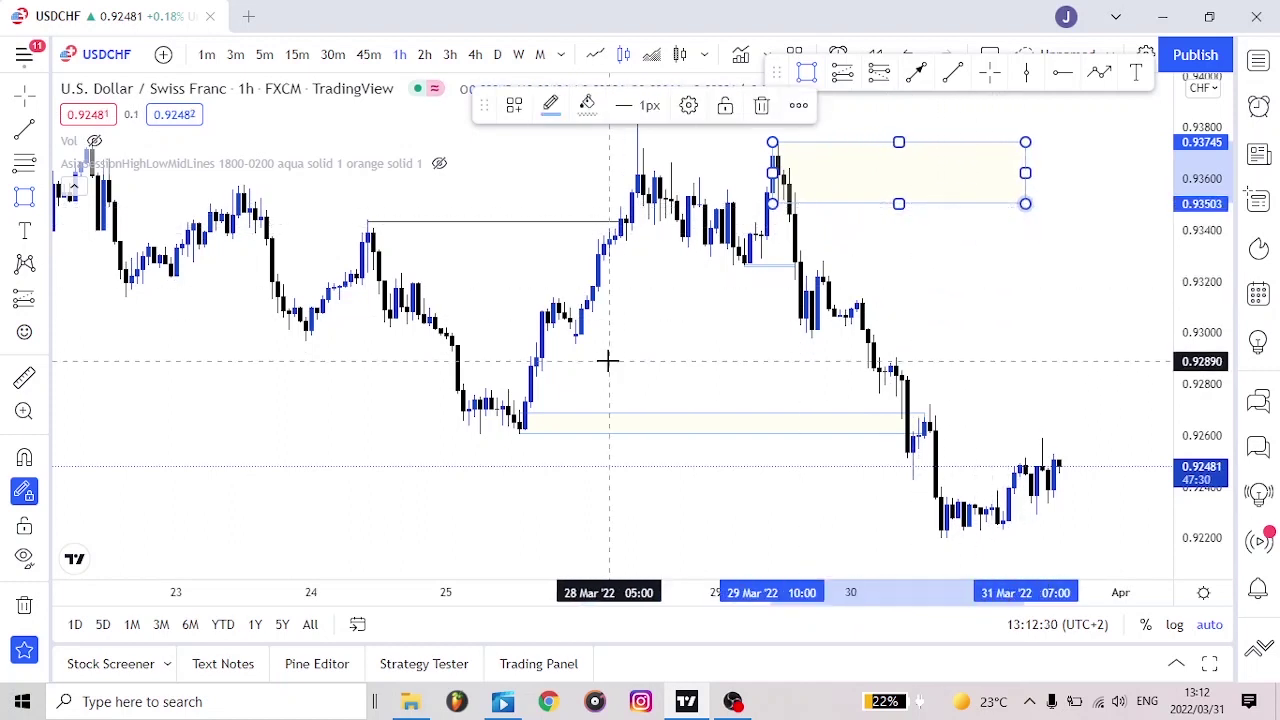
drag(317, 380, 453, 387)
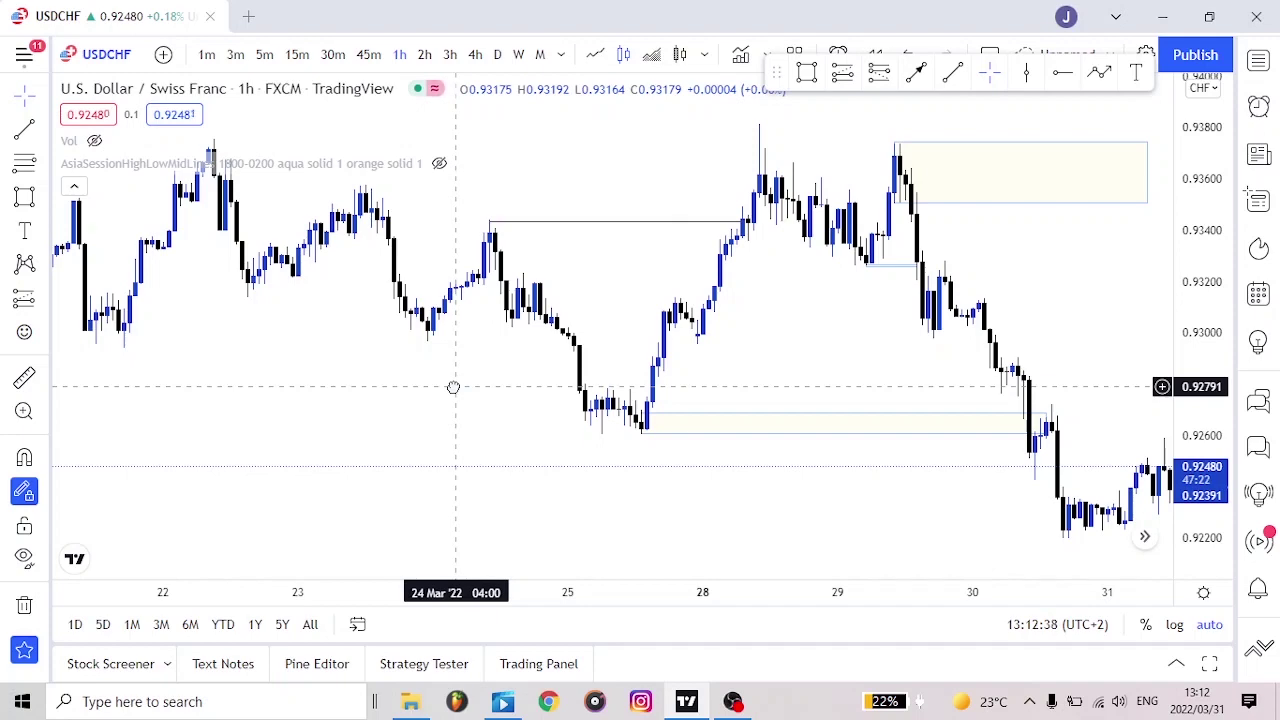
drag(453, 387, 631, 381)
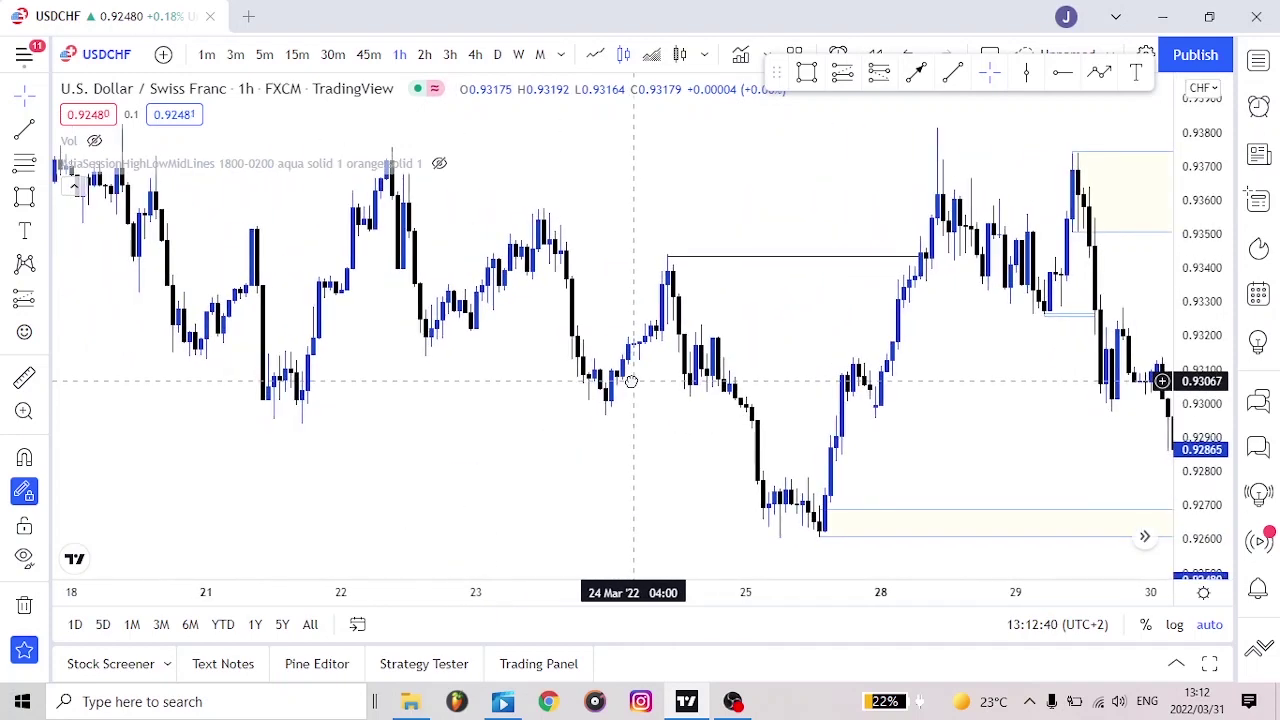
Examine the marked order blocks and the break-of-structure line on the USDCHF chart from 21 to 31 March.
drag(651, 429, 505, 400)
drag(275, 402, 393, 406)
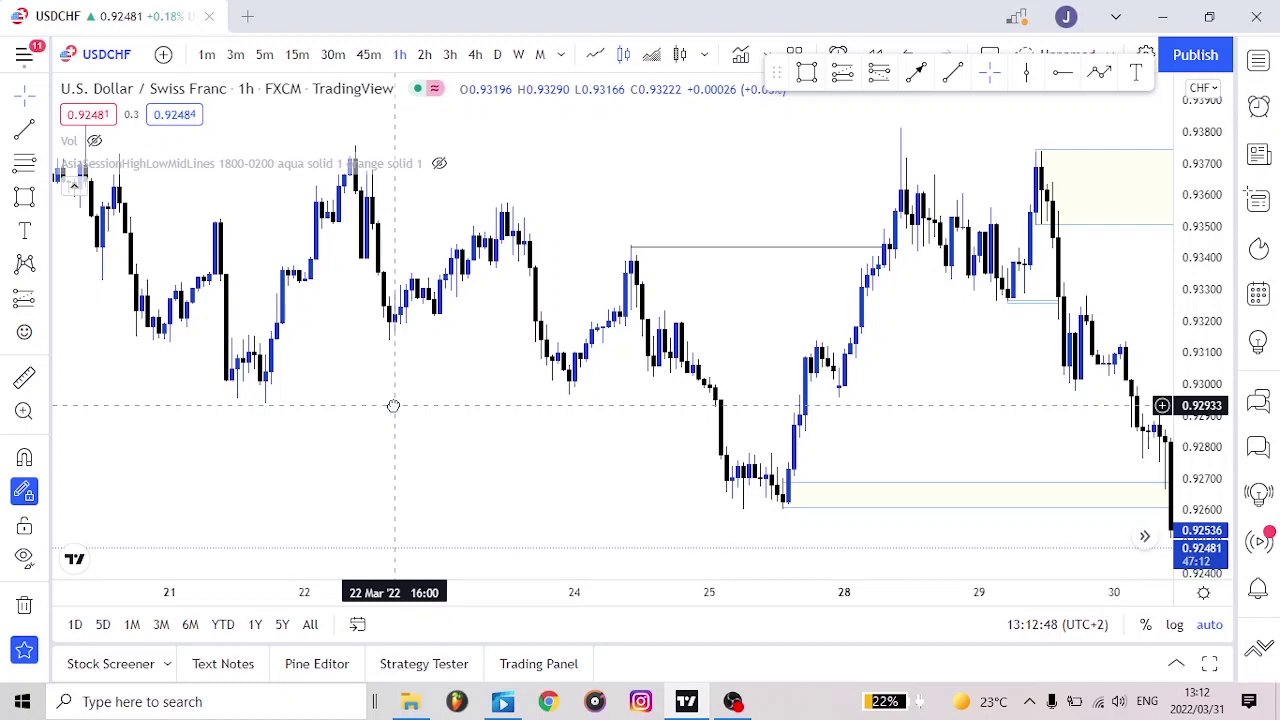
drag(393, 406, 191, 364)
drag(446, 377, 589, 377)
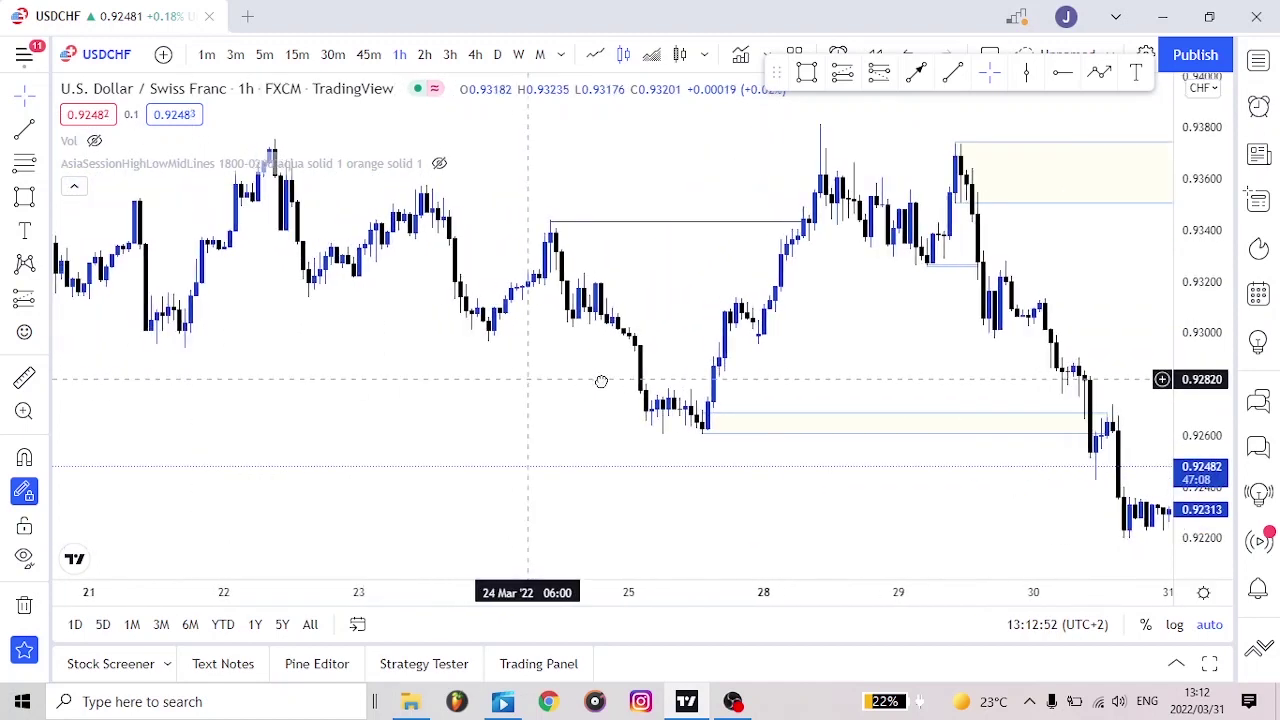
drag(479, 386, 537, 386)
drag(454, 397, 237, 385)
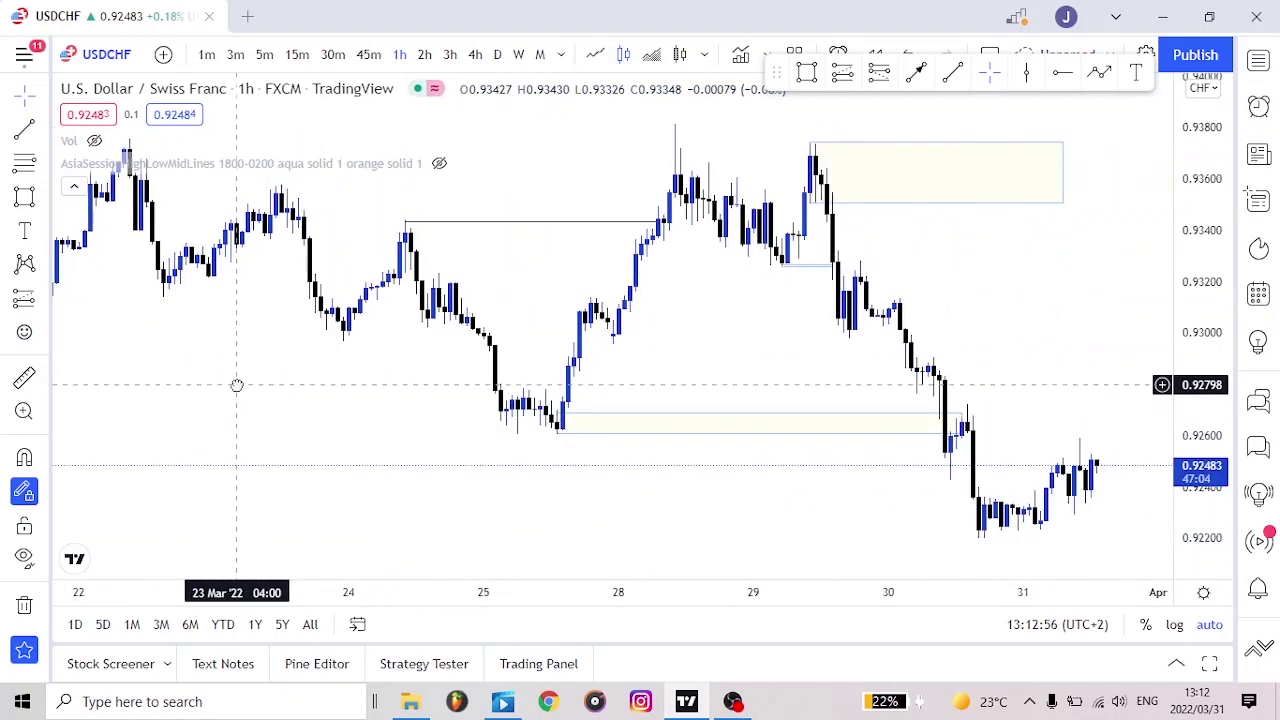
drag(322, 398, 263, 363)
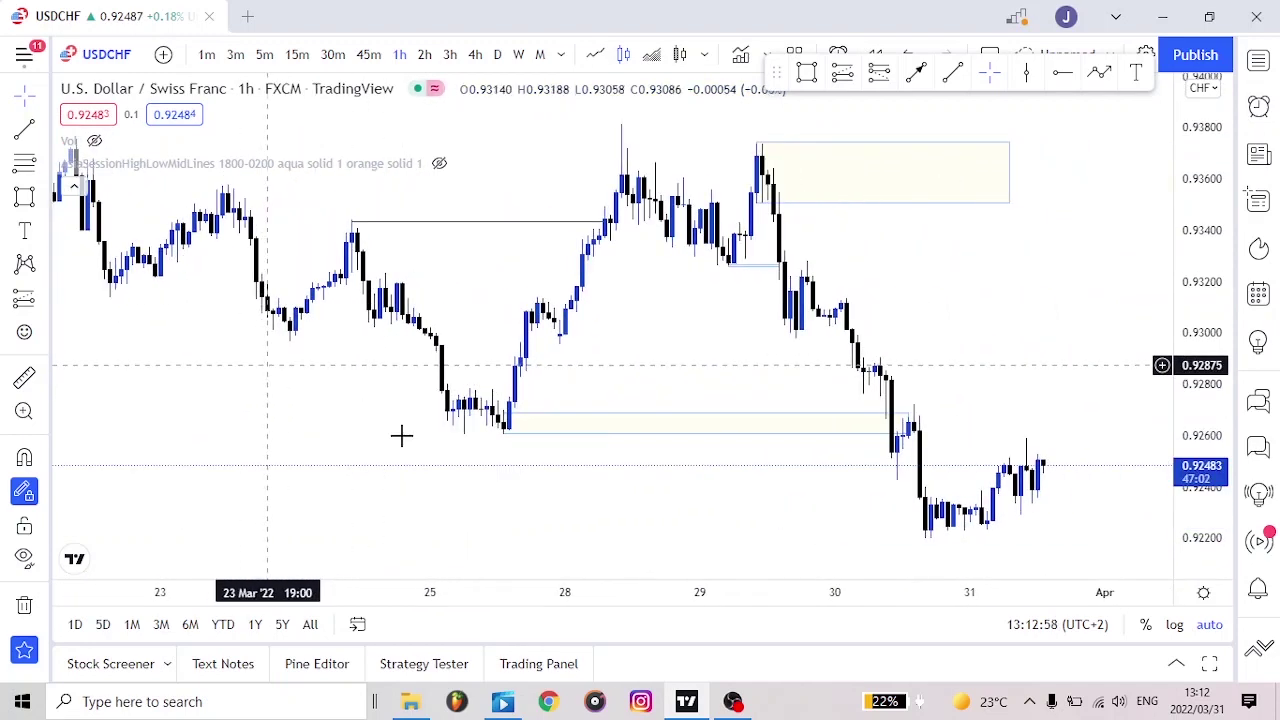
drag(534, 437, 477, 374)
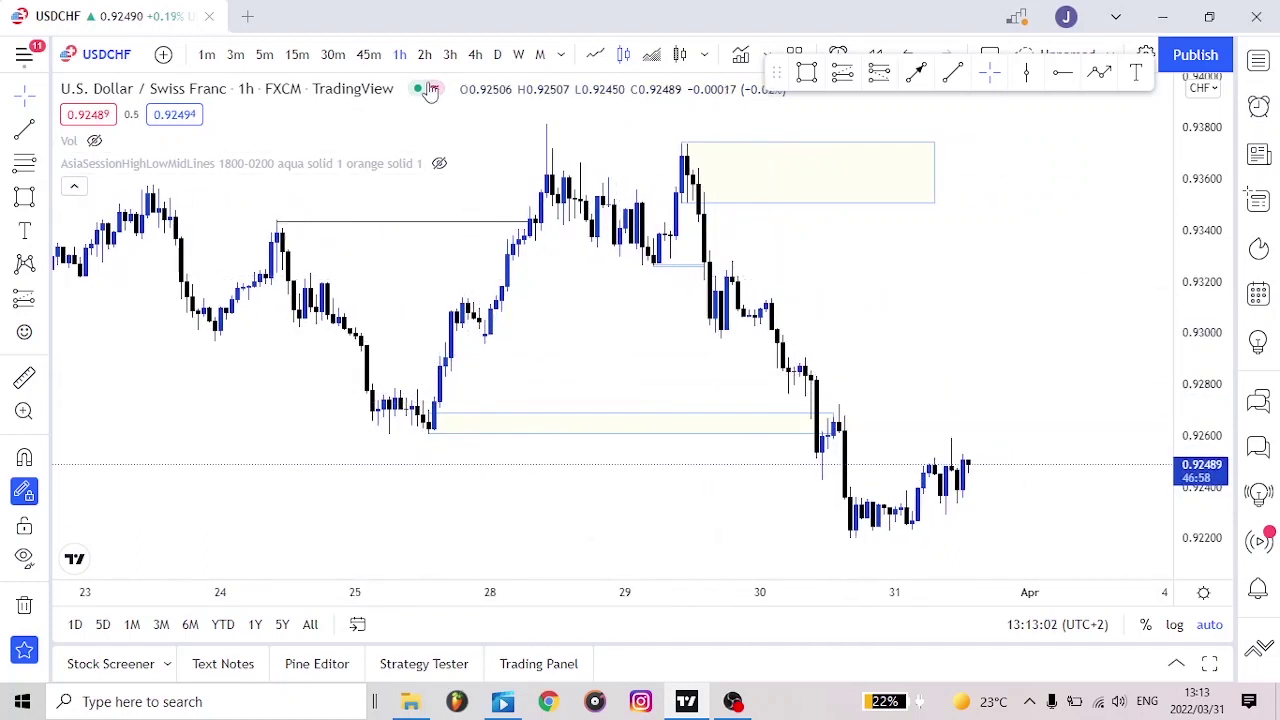
mouse_move(455, 172)
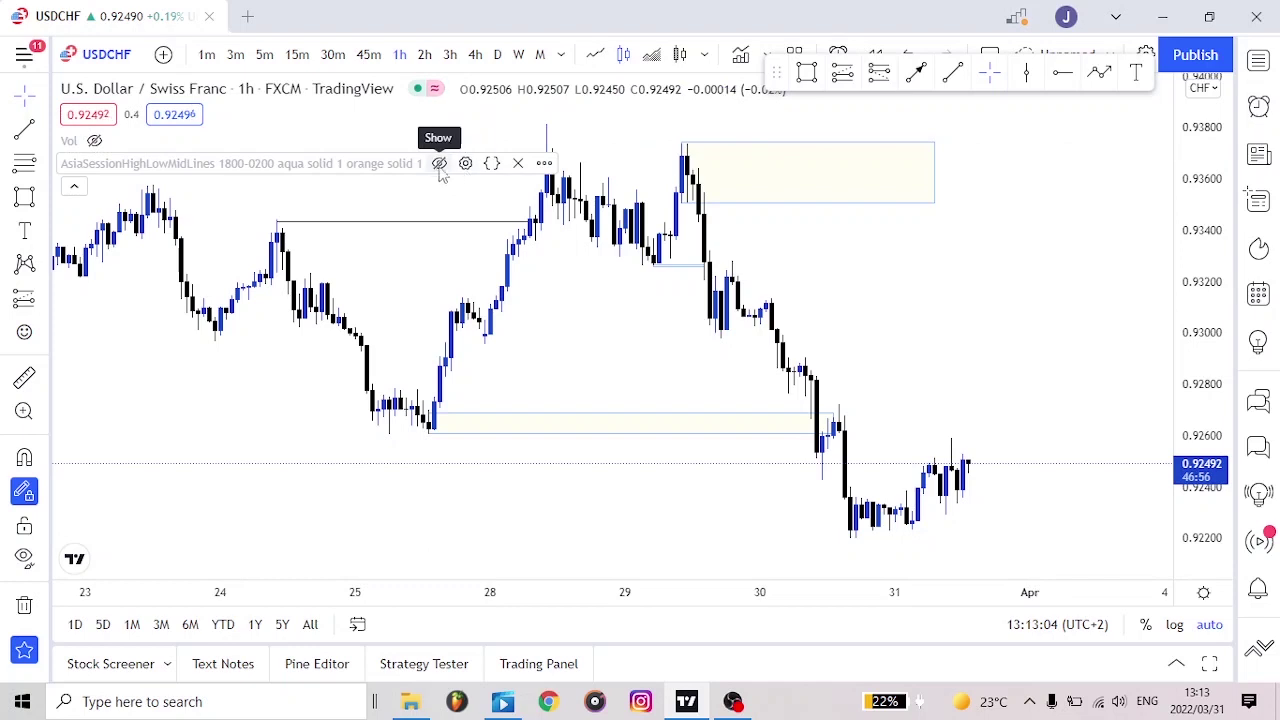
click(439, 166)
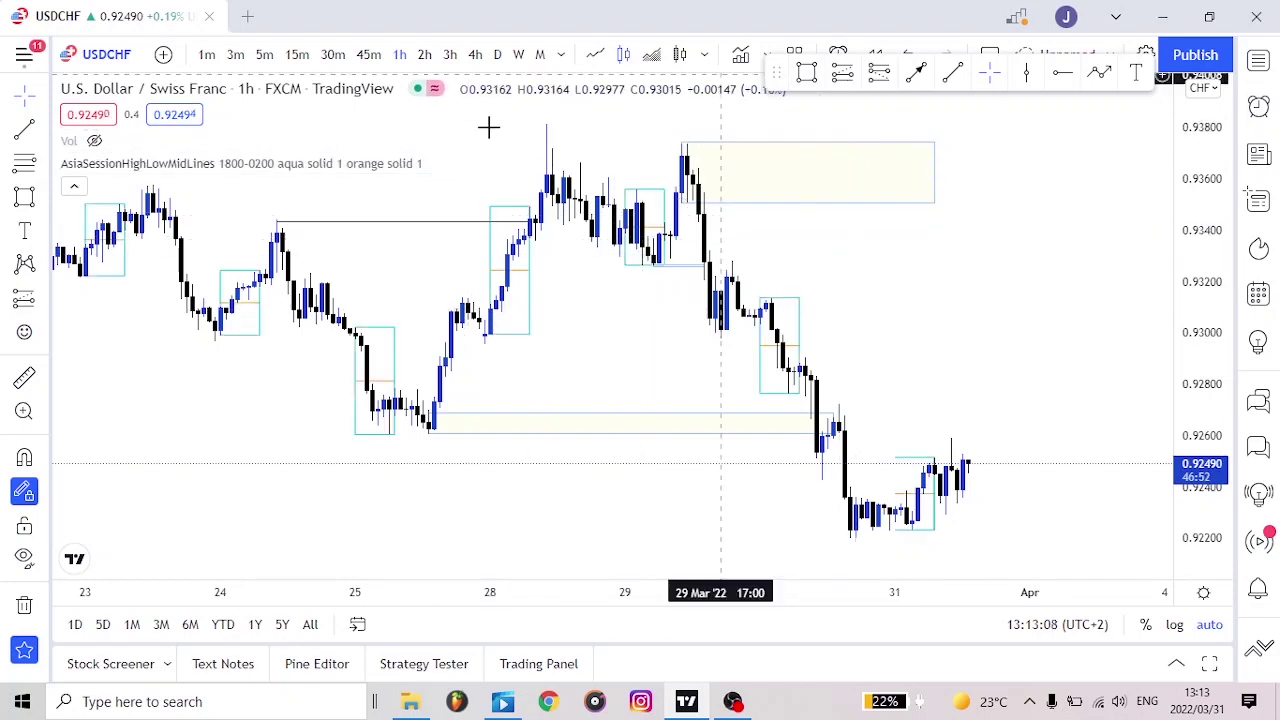
mouse_move(388, 170)
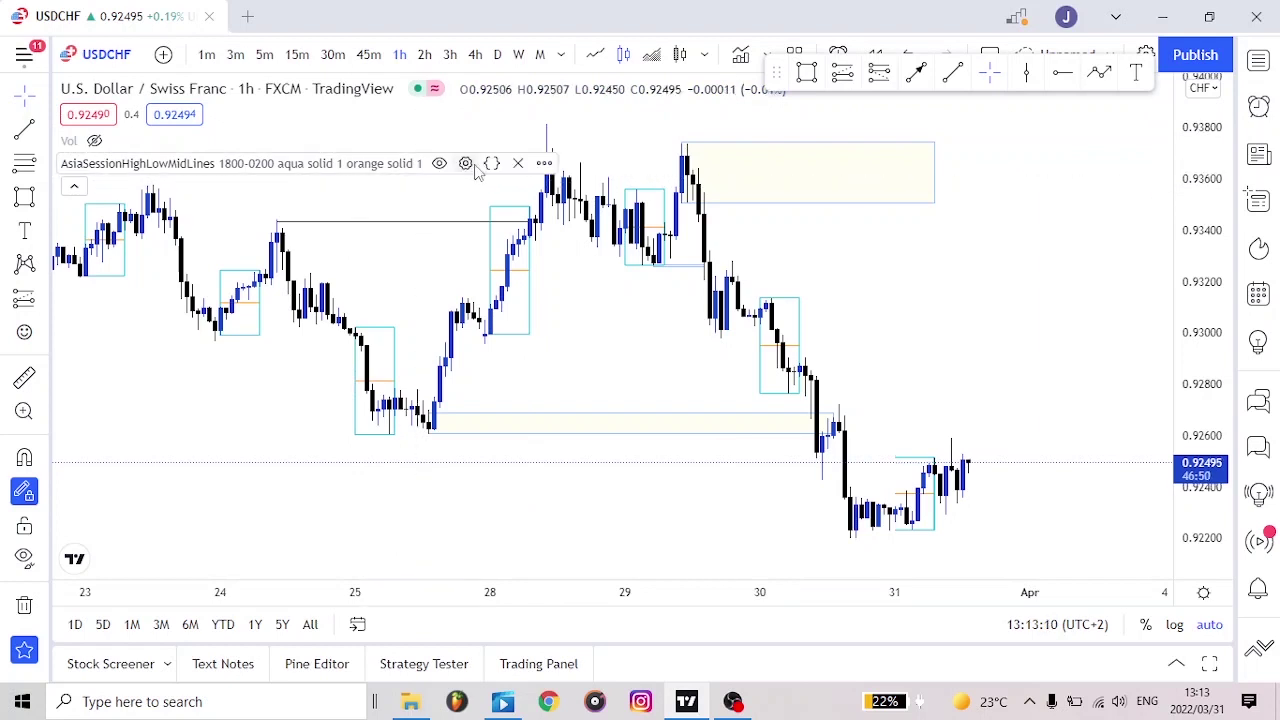
click(439, 163)
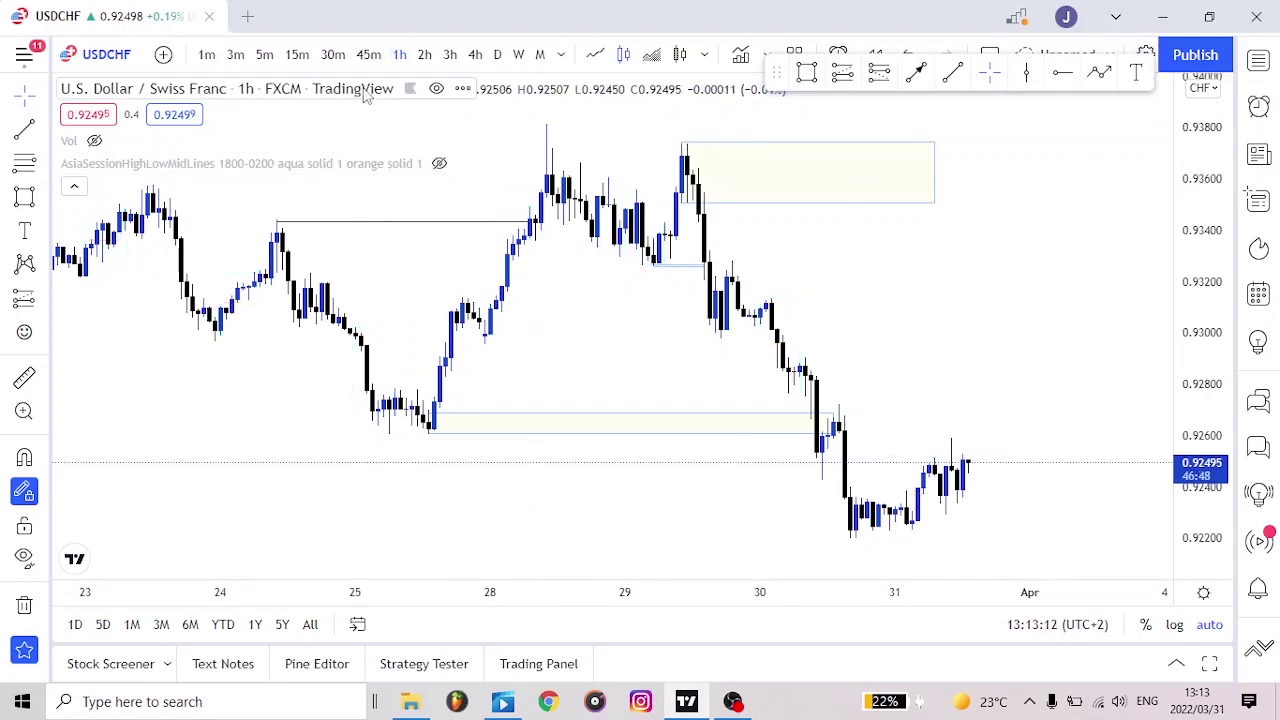
Hide the USDCHF price candles and remove all drawings to leave a blank chart.
click(437, 89)
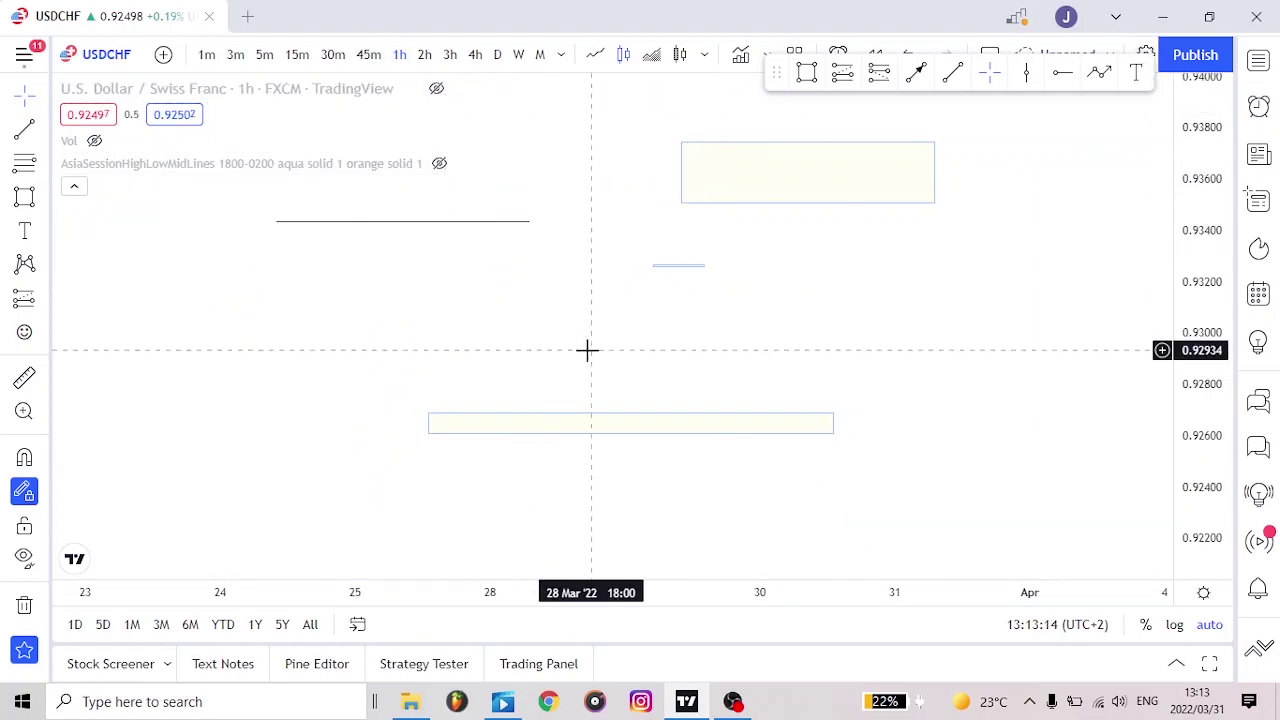
right_click(551, 351)
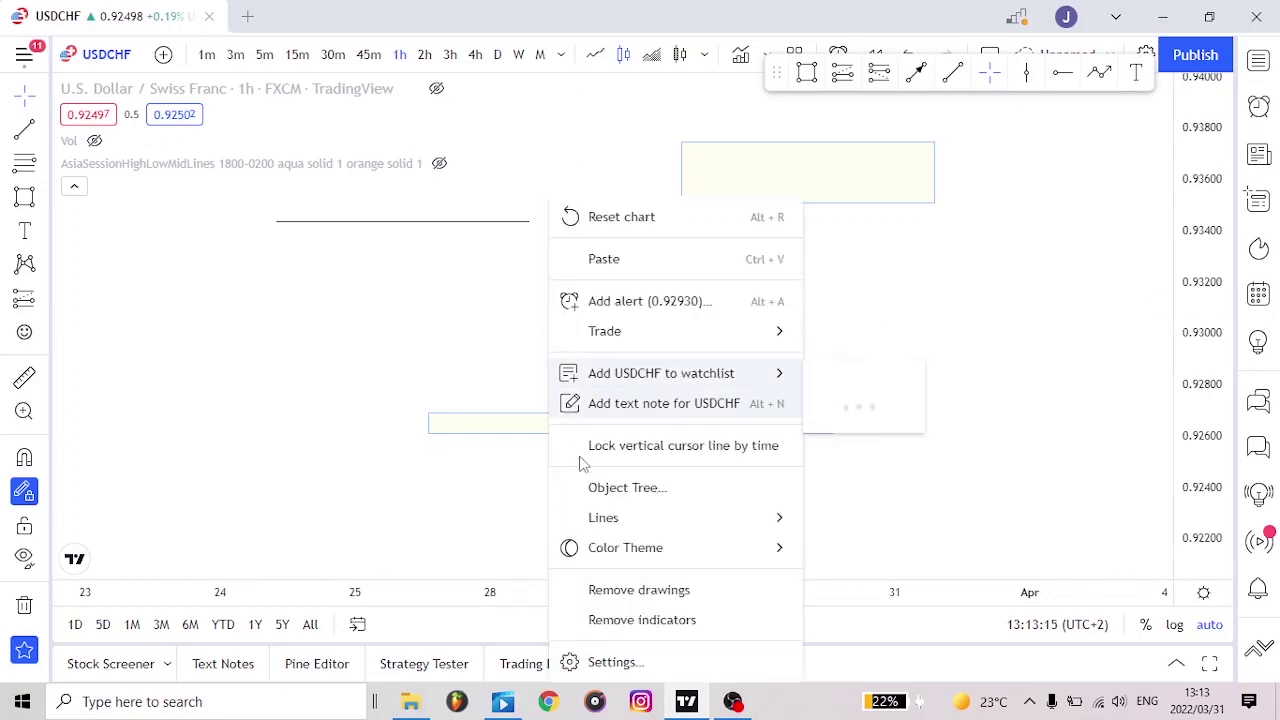
click(636, 590)
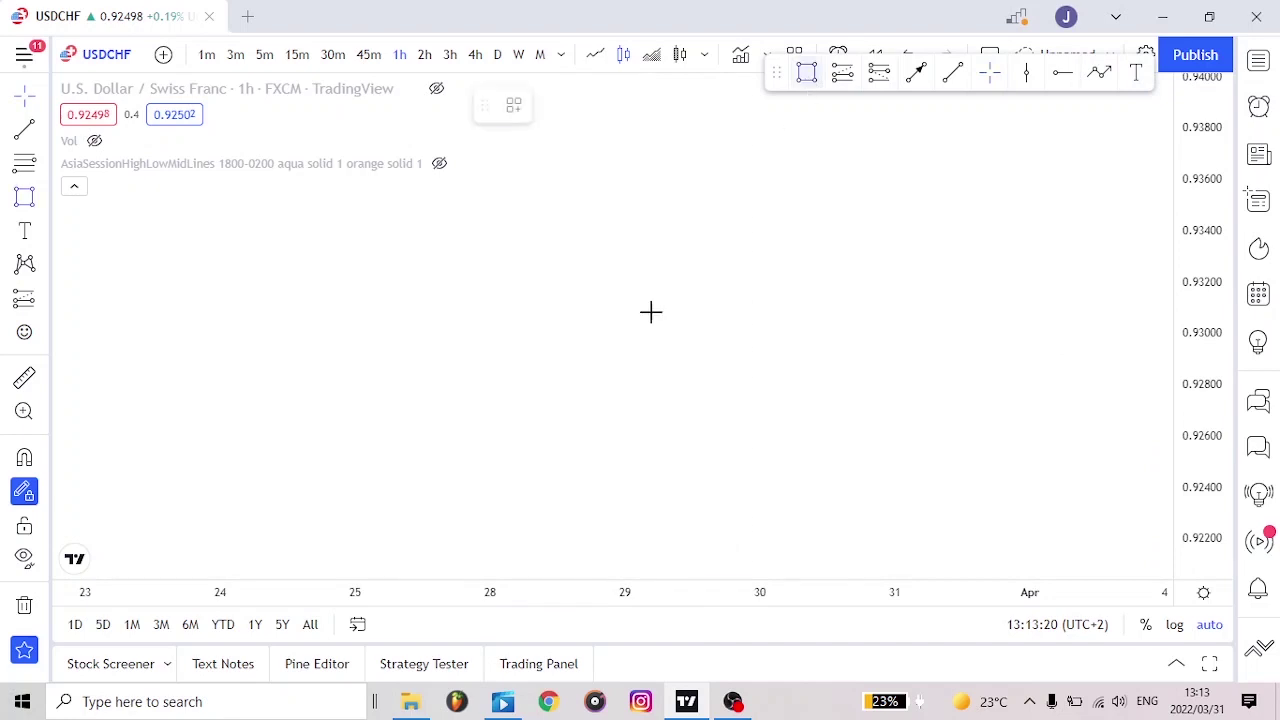
Draw two red-bordered rectangles near 28 Mar as candle bodies, a short one at about 0.9248 to 0.9229 and a taller one beside it.
drag(530, 482, 523, 520)
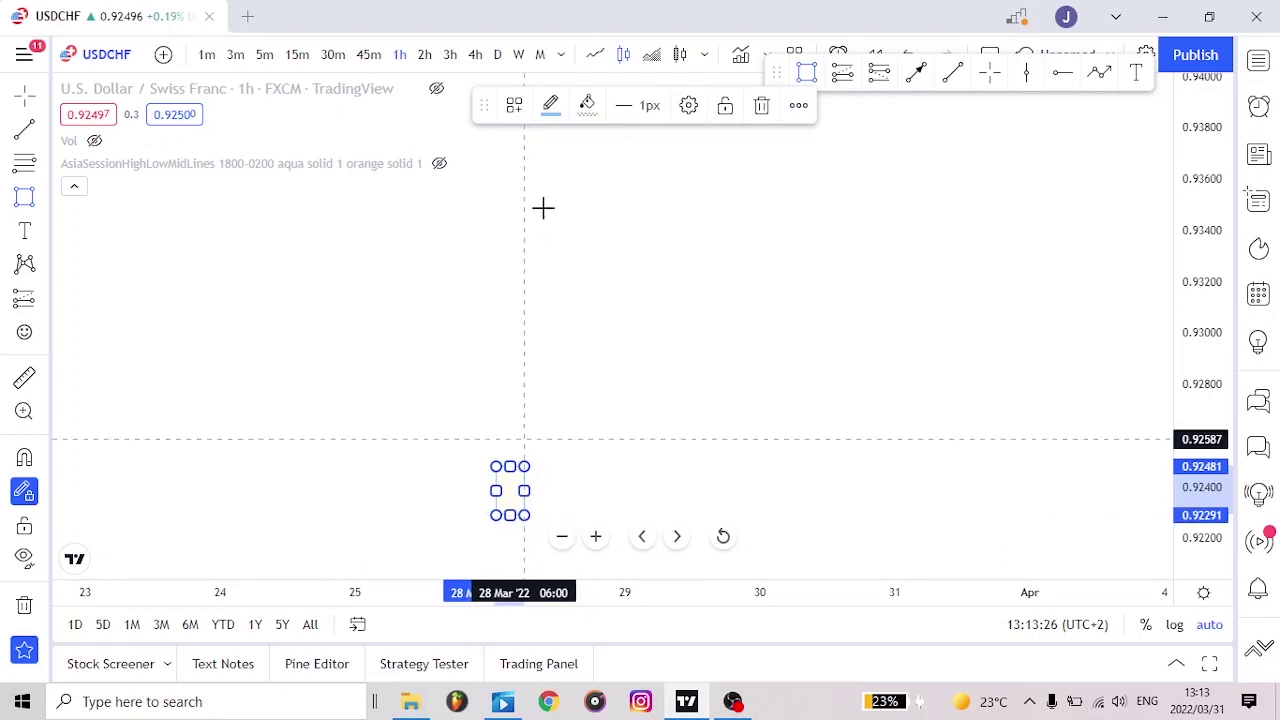
click(551, 106)
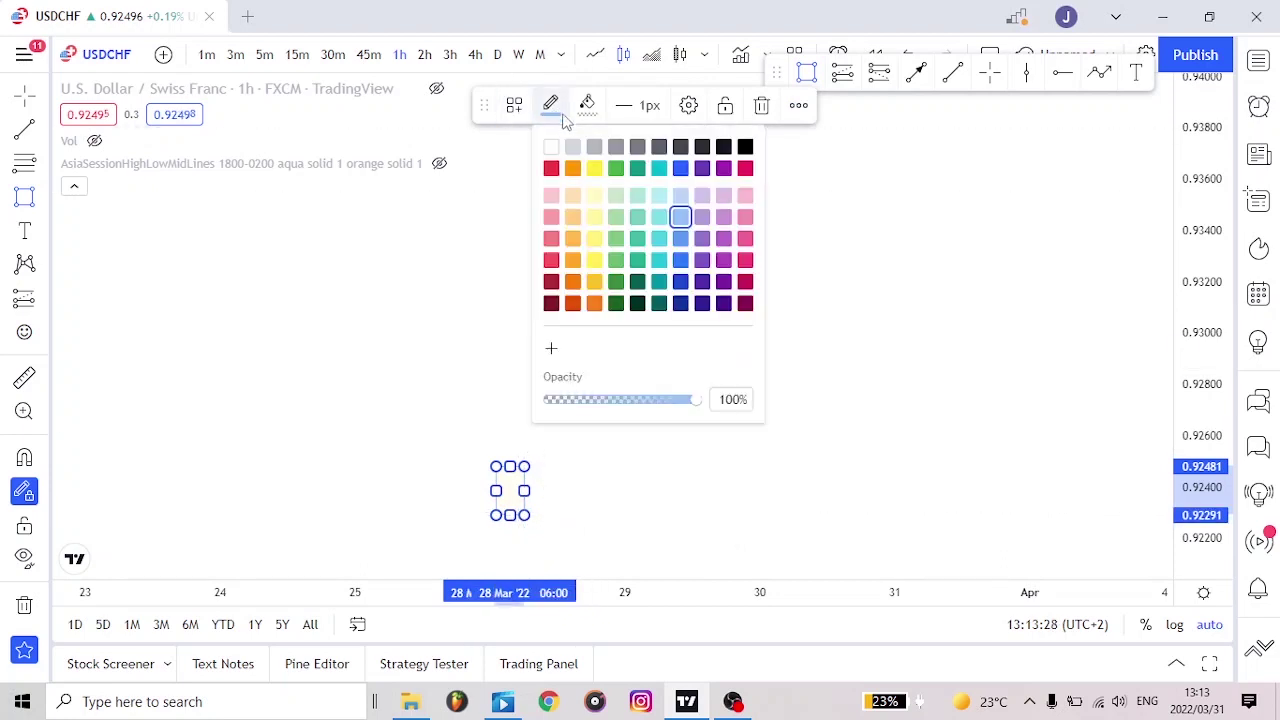
click(552, 169)
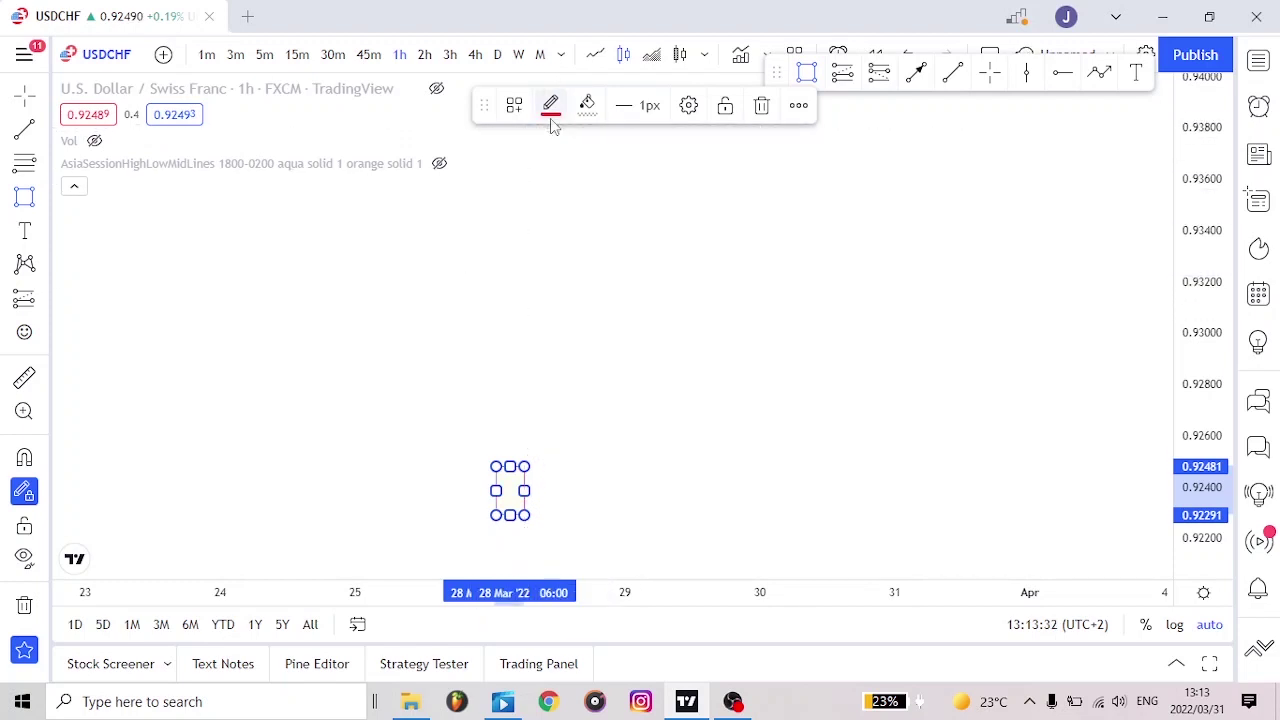
click(540, 514)
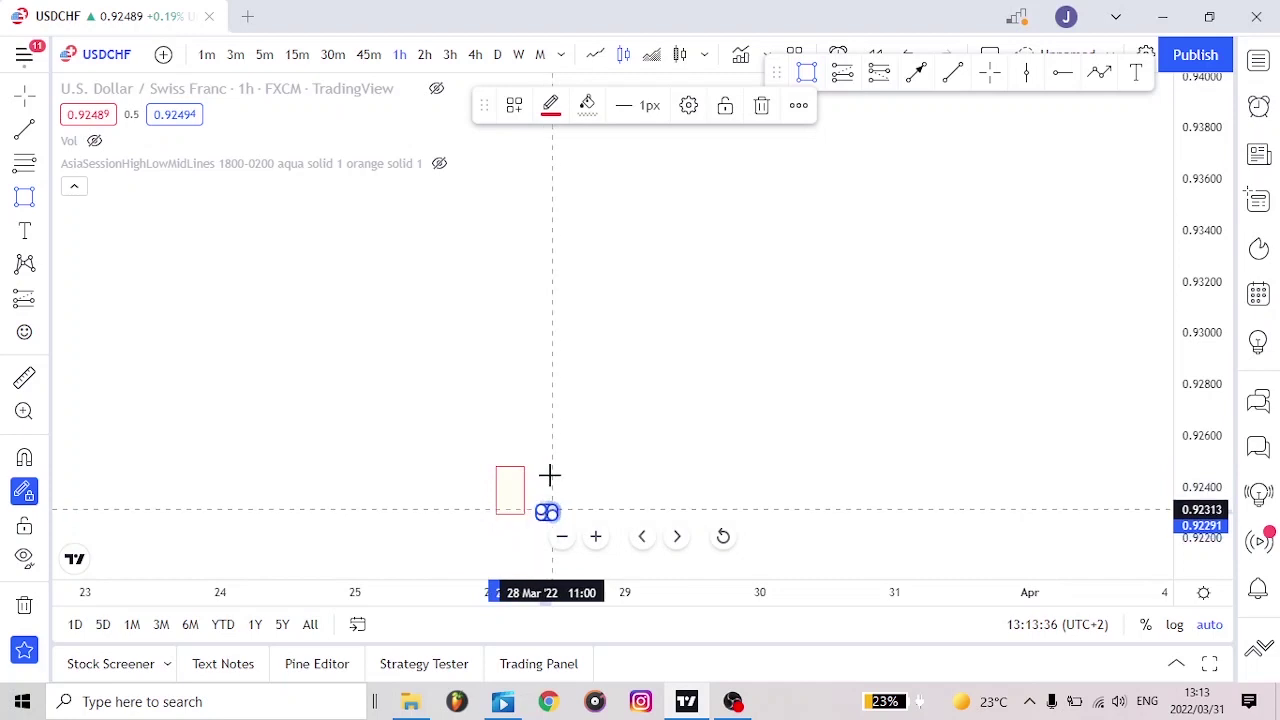
click(559, 404)
Add wicks to both sketched candles and draw an order block rectangle from the short candle, about 0.9255 to 0.9219, extending past 30 Mar.
click(551, 401)
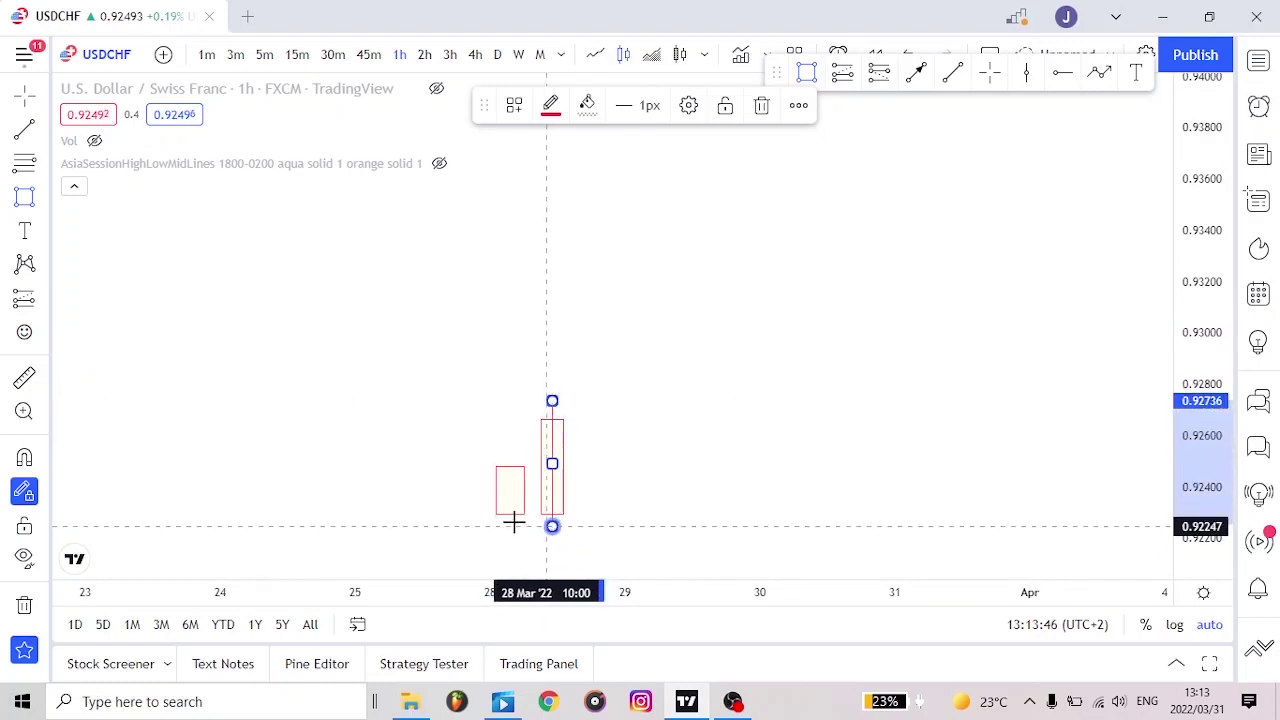
click(509, 456)
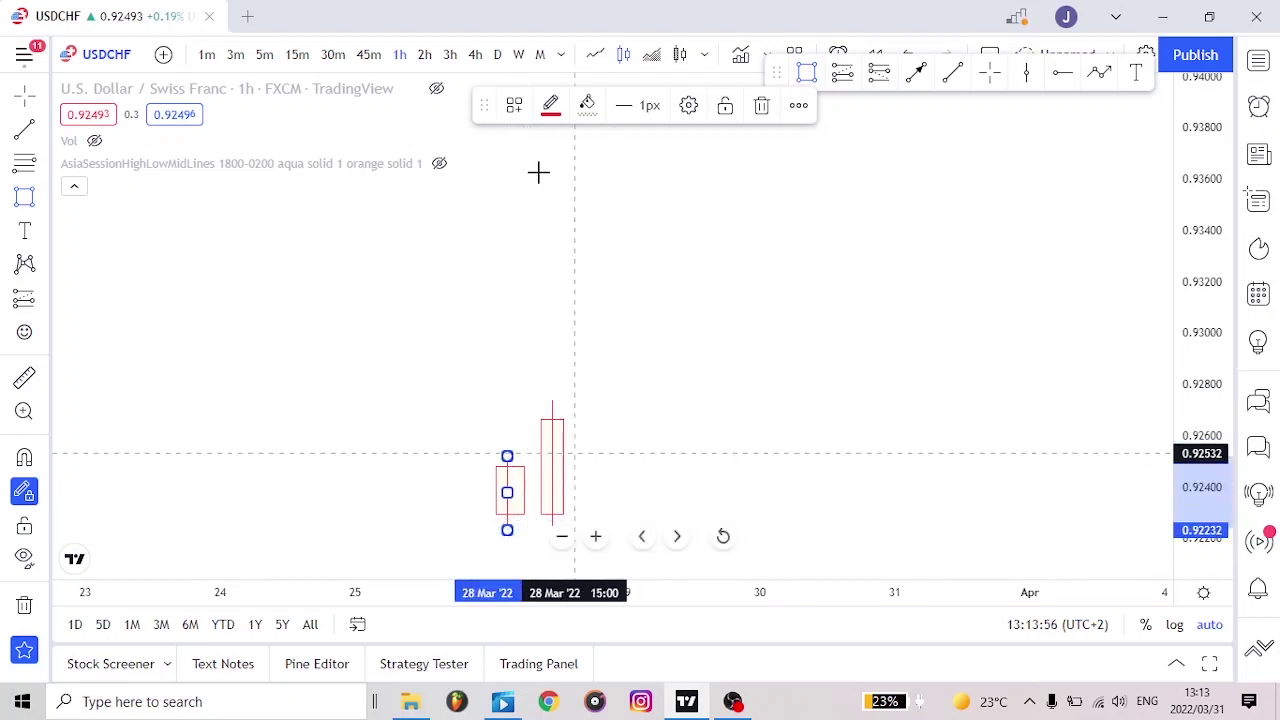
click(509, 449)
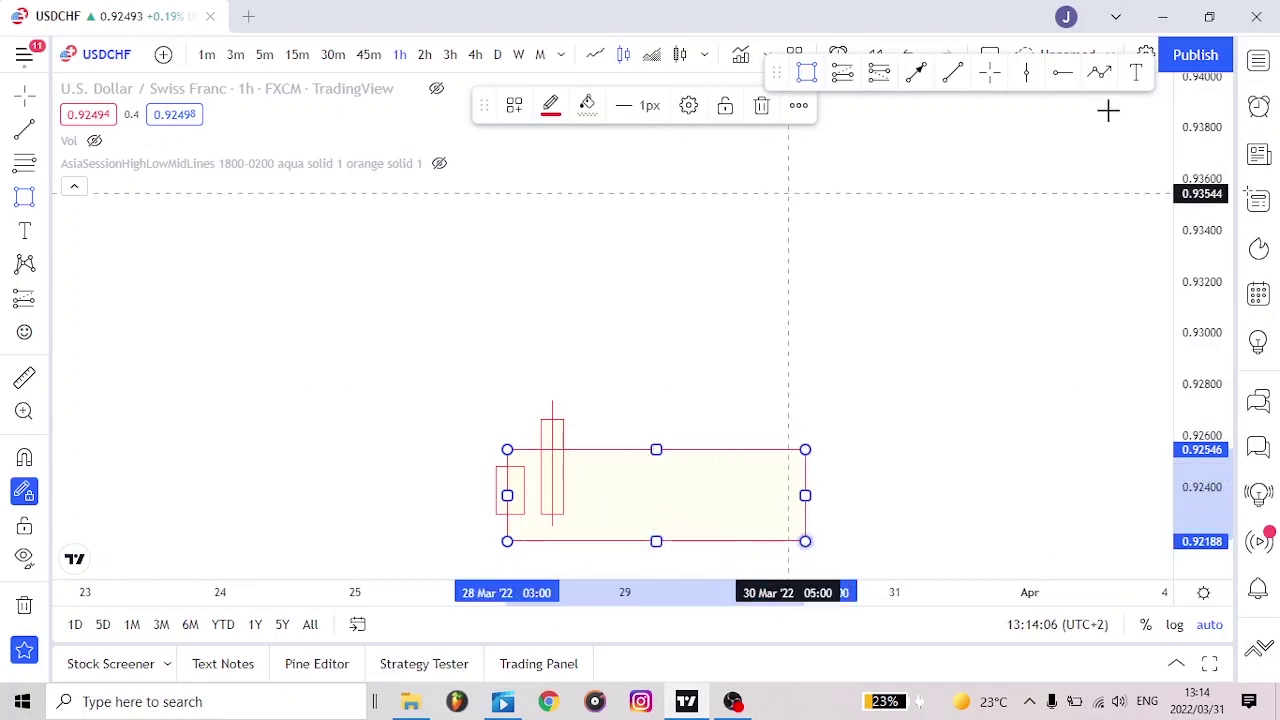
Draw a zigzag path rising from the tall candle to about 0.9343, dropping into the order block near 0.9235 and rising to about 0.9321.
click(1100, 74)
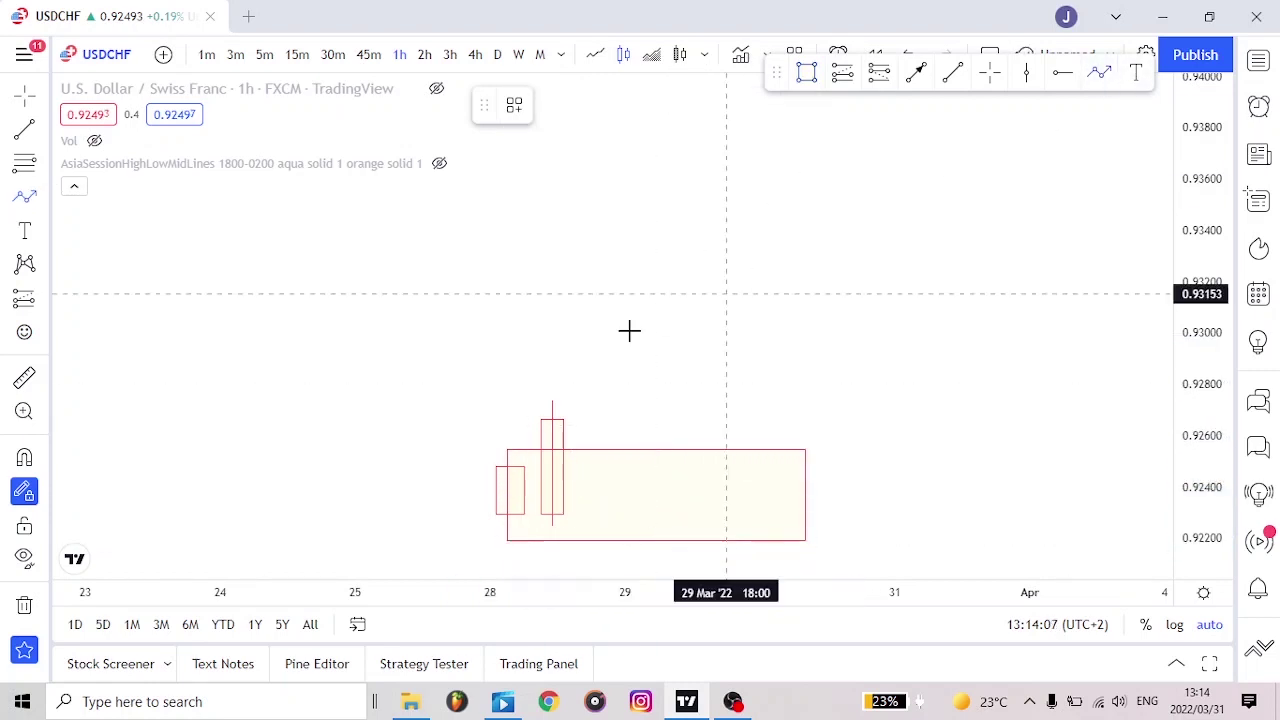
click(546, 404)
double_click(592, 326)
click(620, 394)
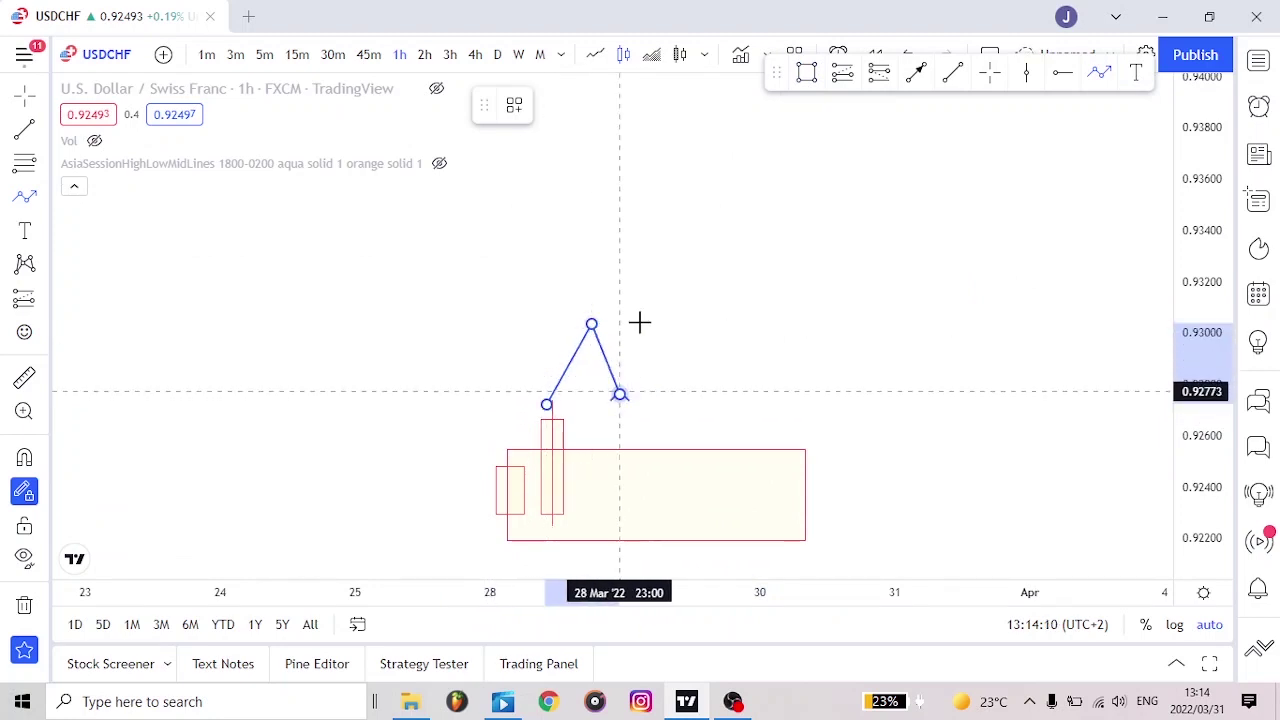
click(687, 250)
click(687, 370)
click(760, 223)
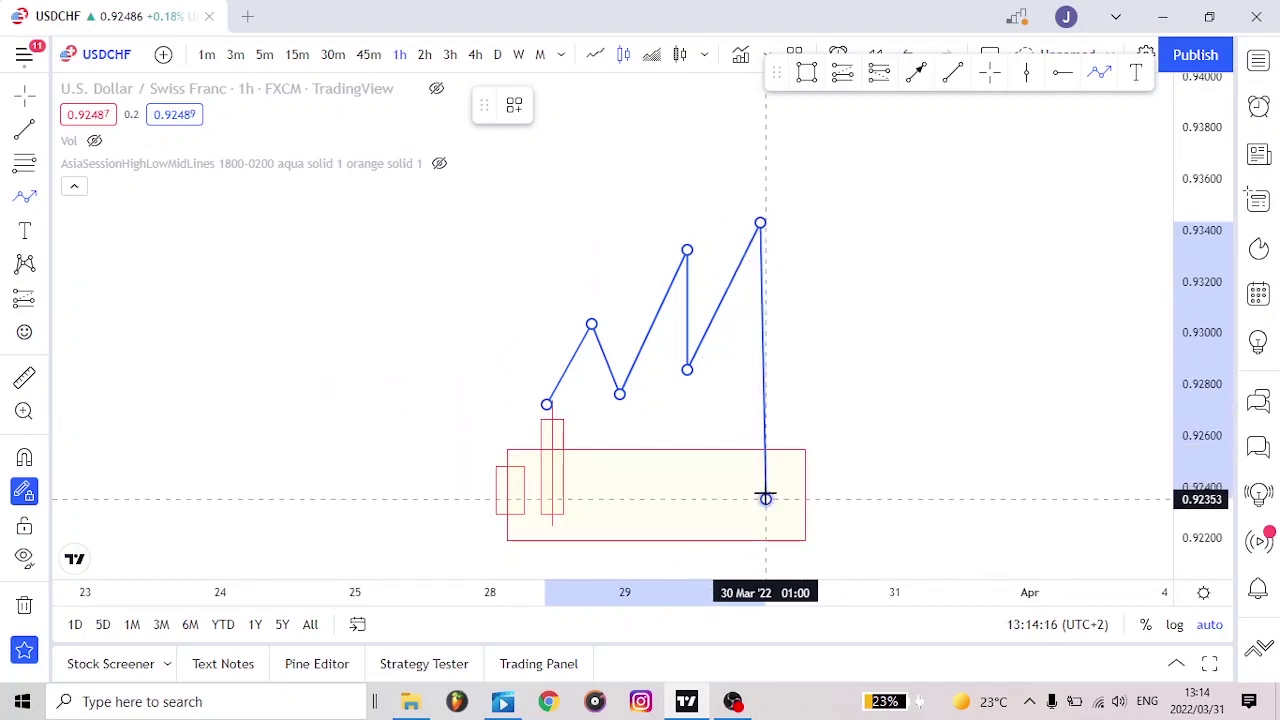
click(765, 499)
double_click(844, 279)
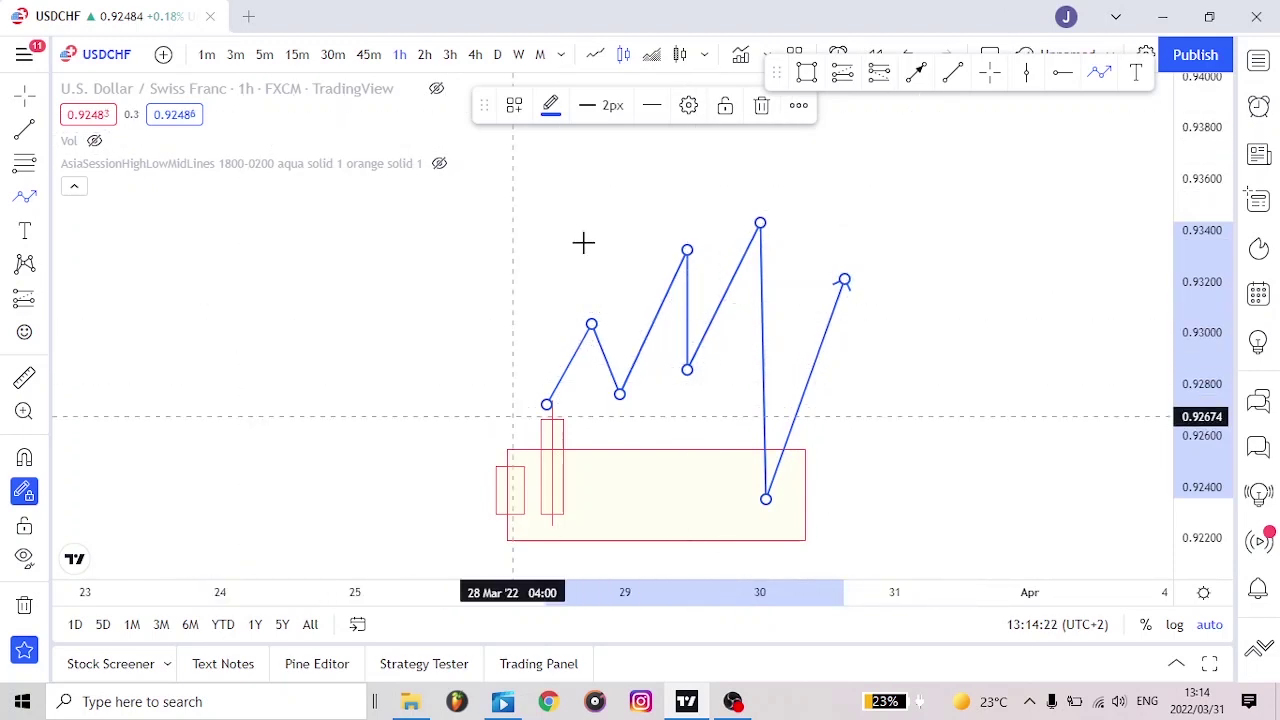
Draw three candle bodies near 23 Mar, at about 0.9257 to 0.9230, 0.9246 to 0.9229 and 0.9290 to 0.9229.
click(806, 76)
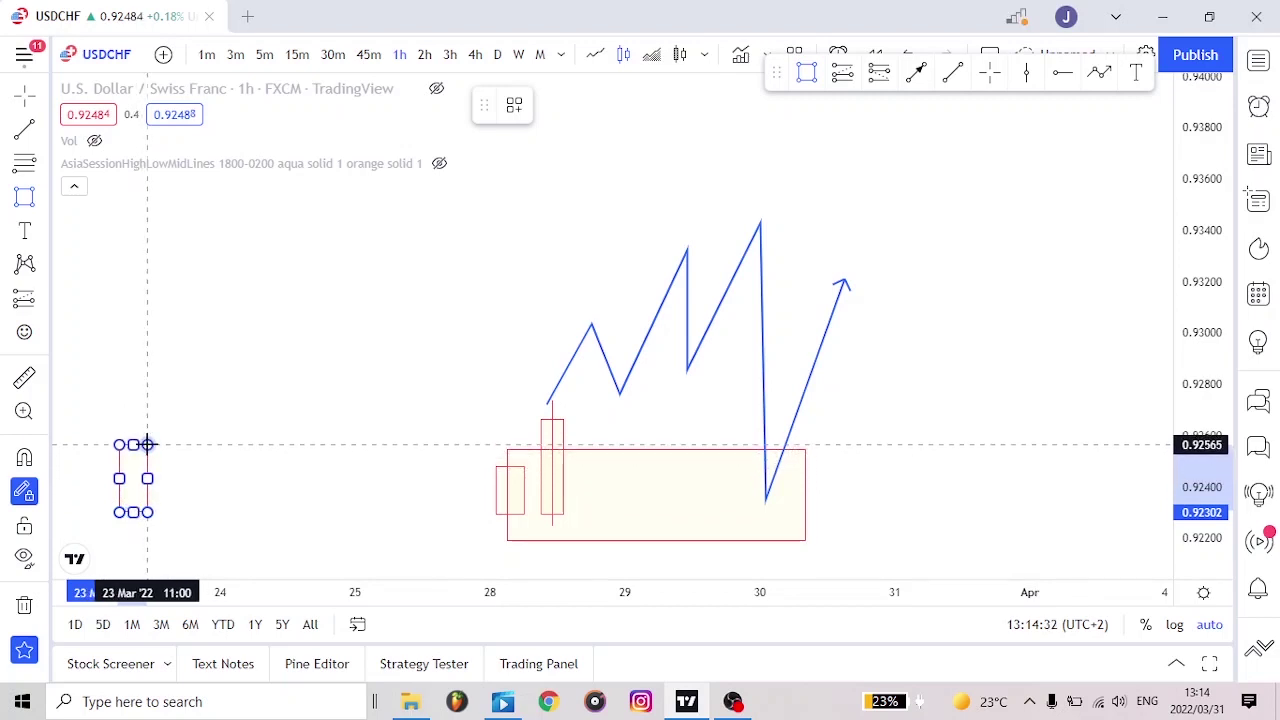
click(147, 444)
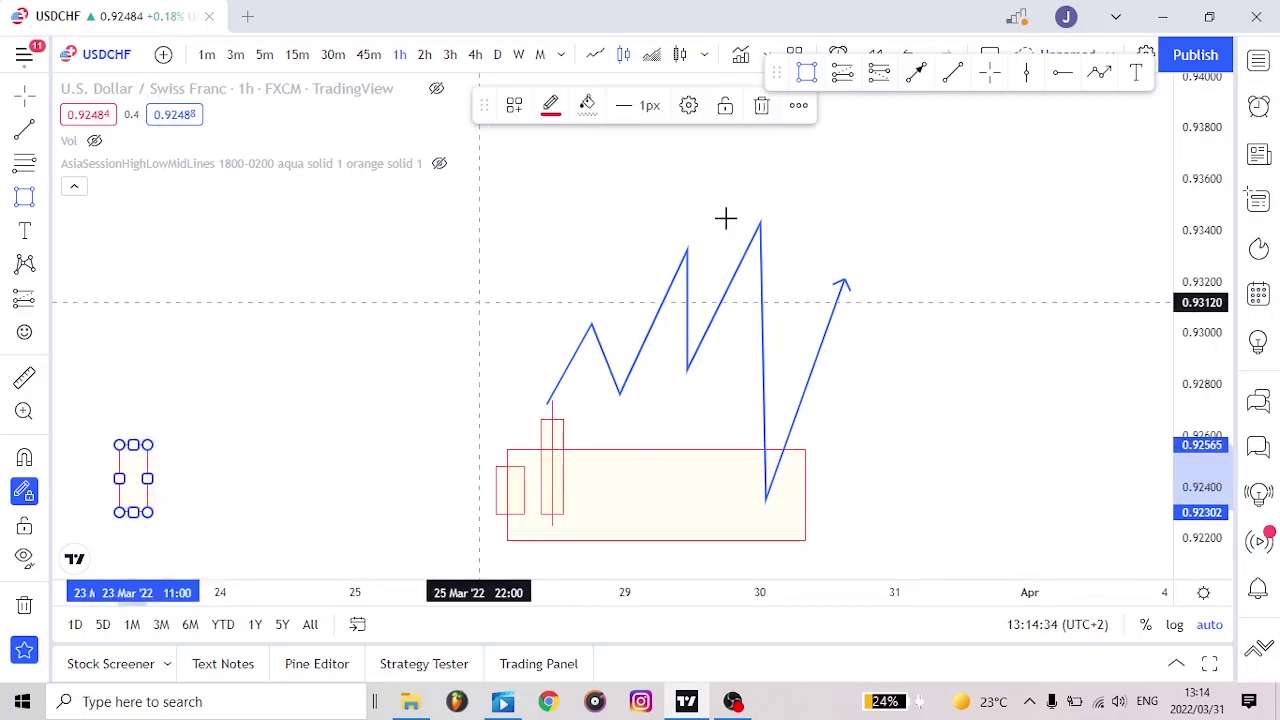
click(163, 474)
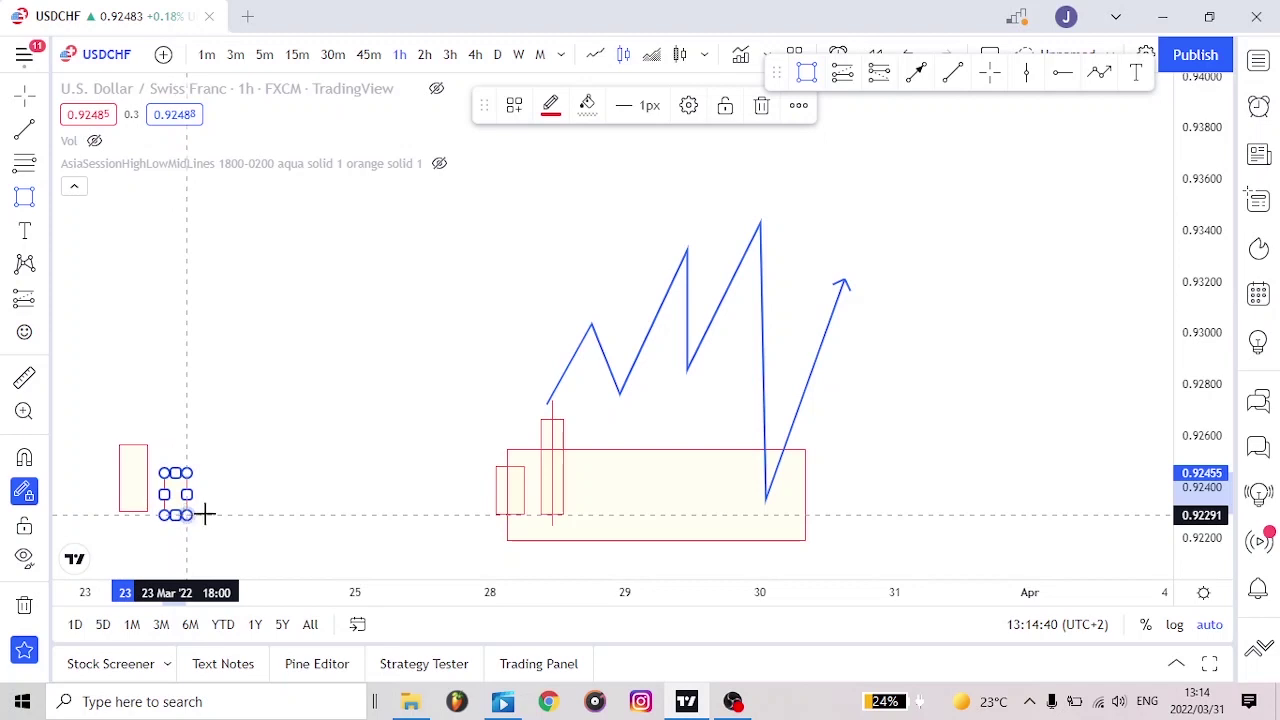
click(187, 514)
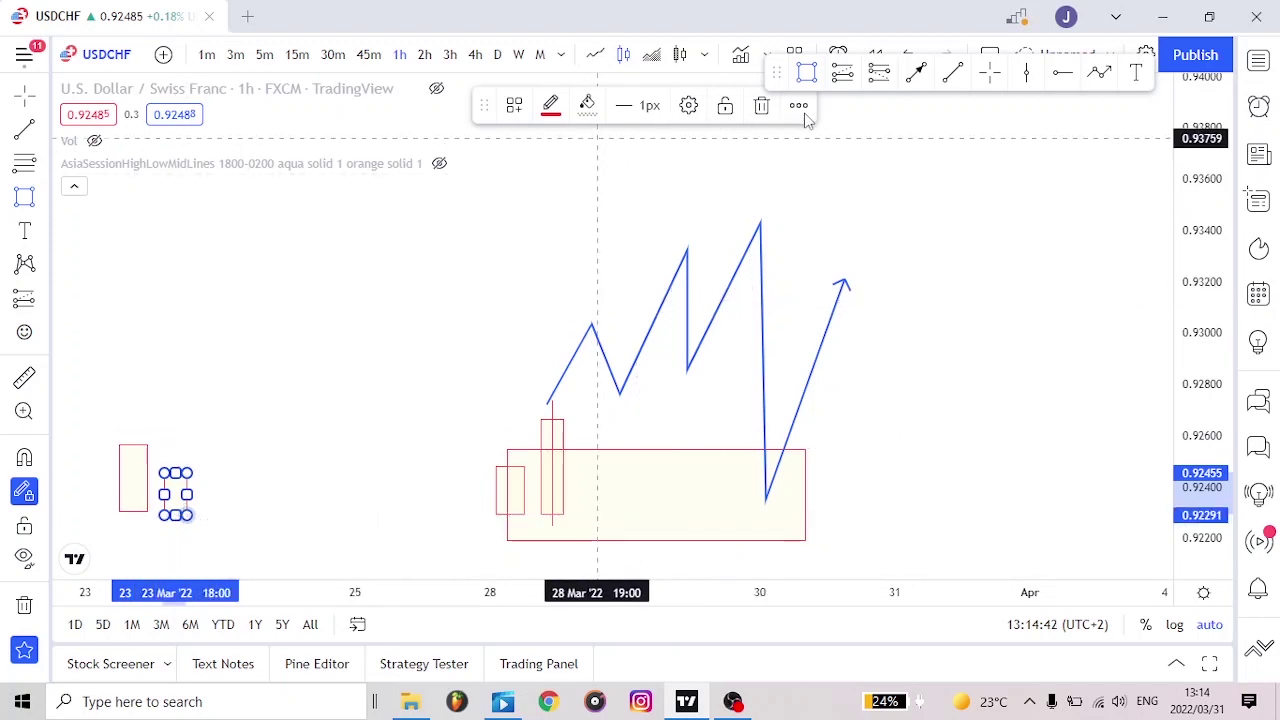
click(204, 512)
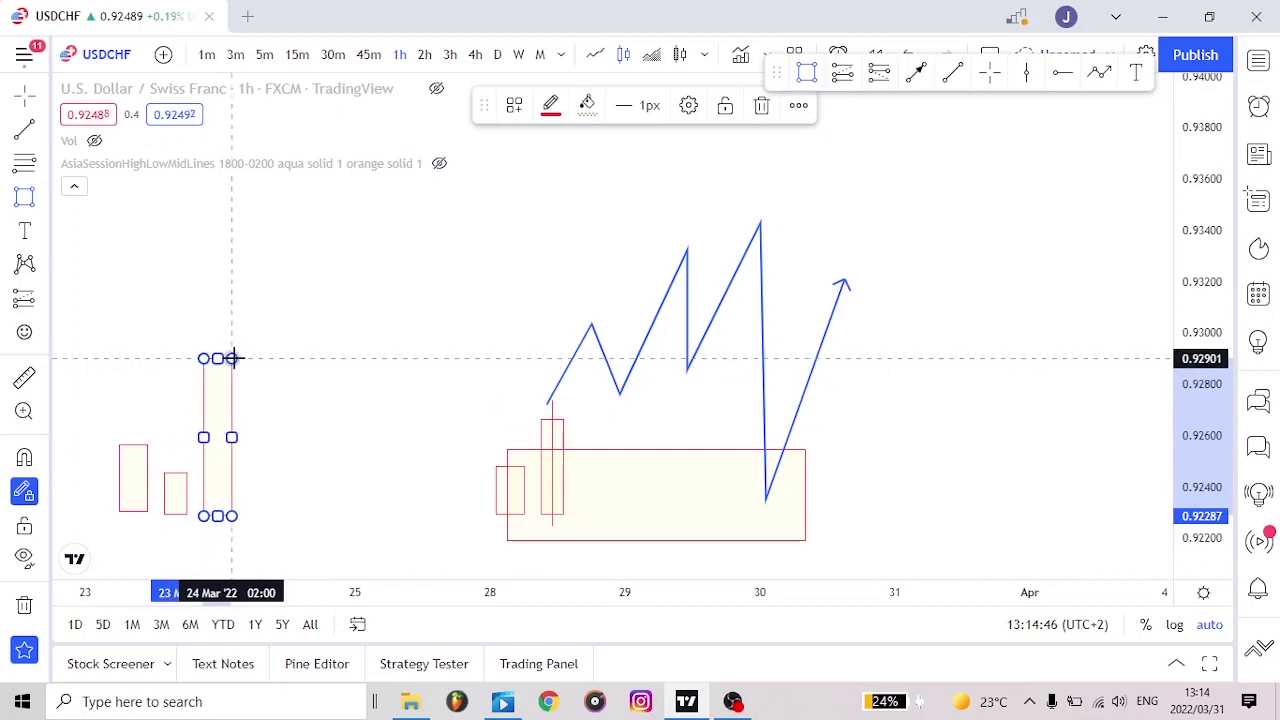
click(214, 357)
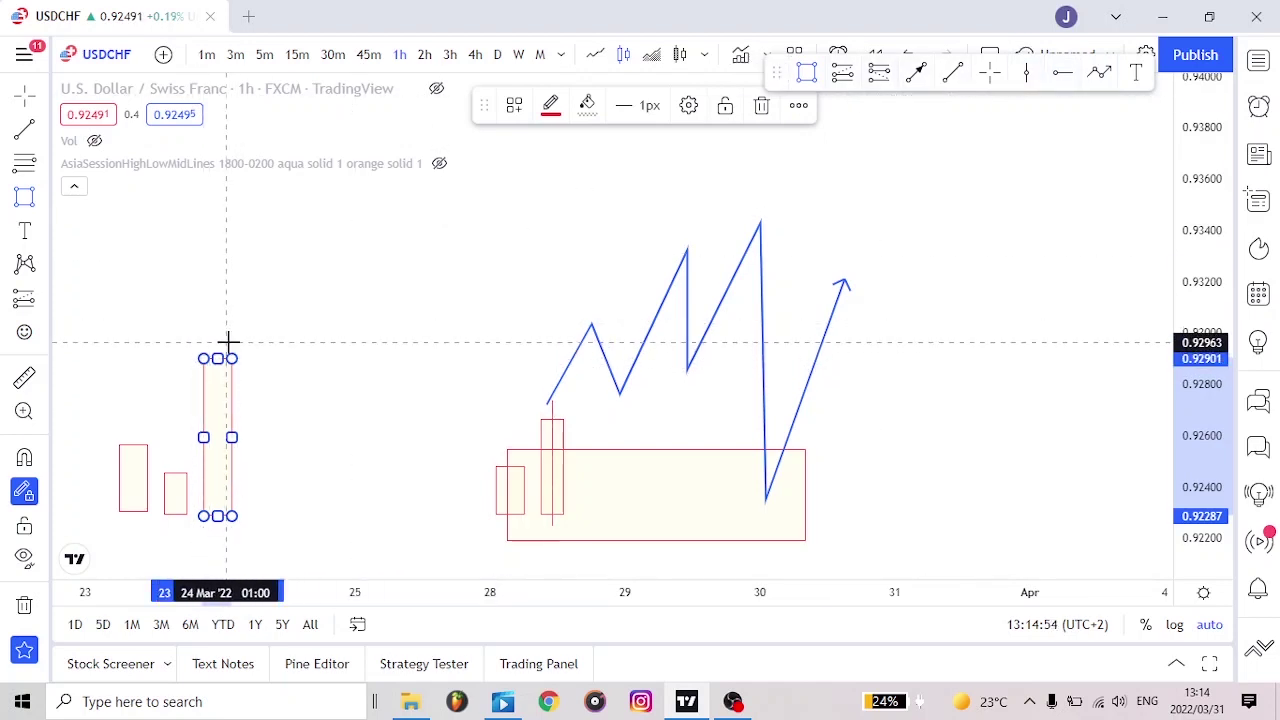
Add wicks to the three new candles and draw an order block rectangle from the first one's wick, extending to 25 Mar 09:00.
mouse_move(218, 340)
mouse_down()
mouse_move(209, 514)
mouse_move(221, 535)
mouse_up()
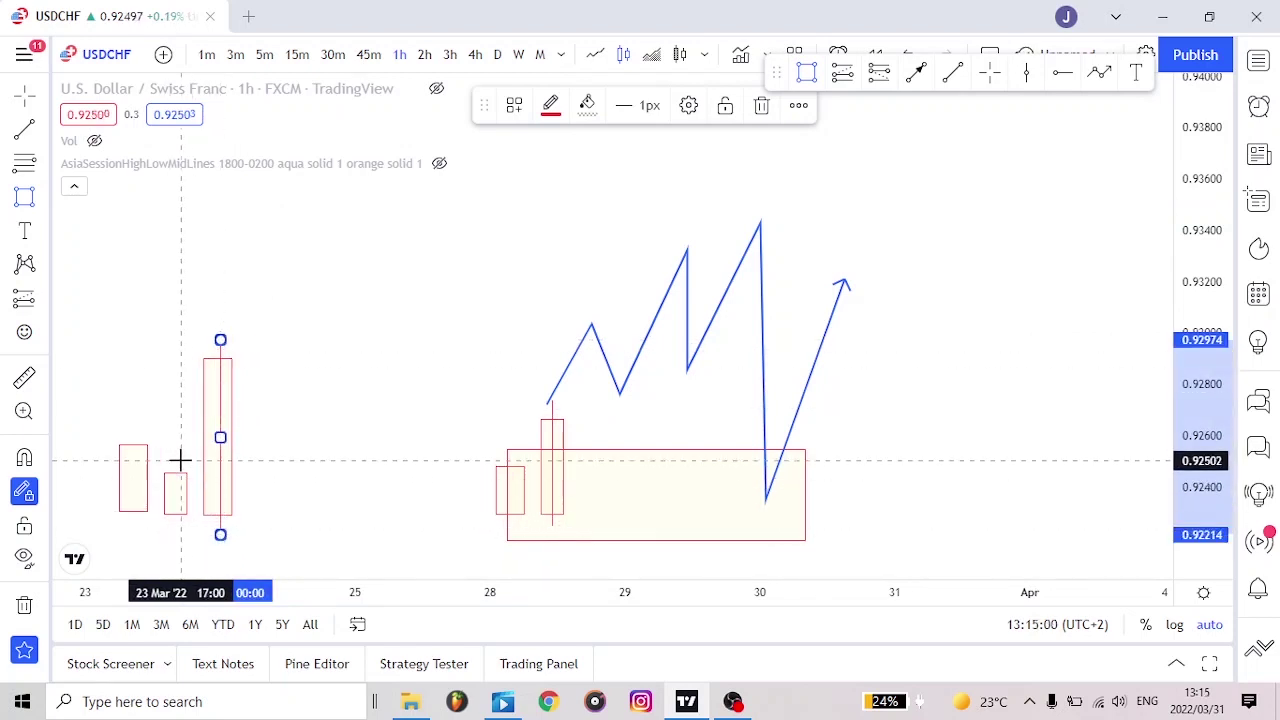
drag(175, 458, 175, 538)
drag(130, 431, 131, 540)
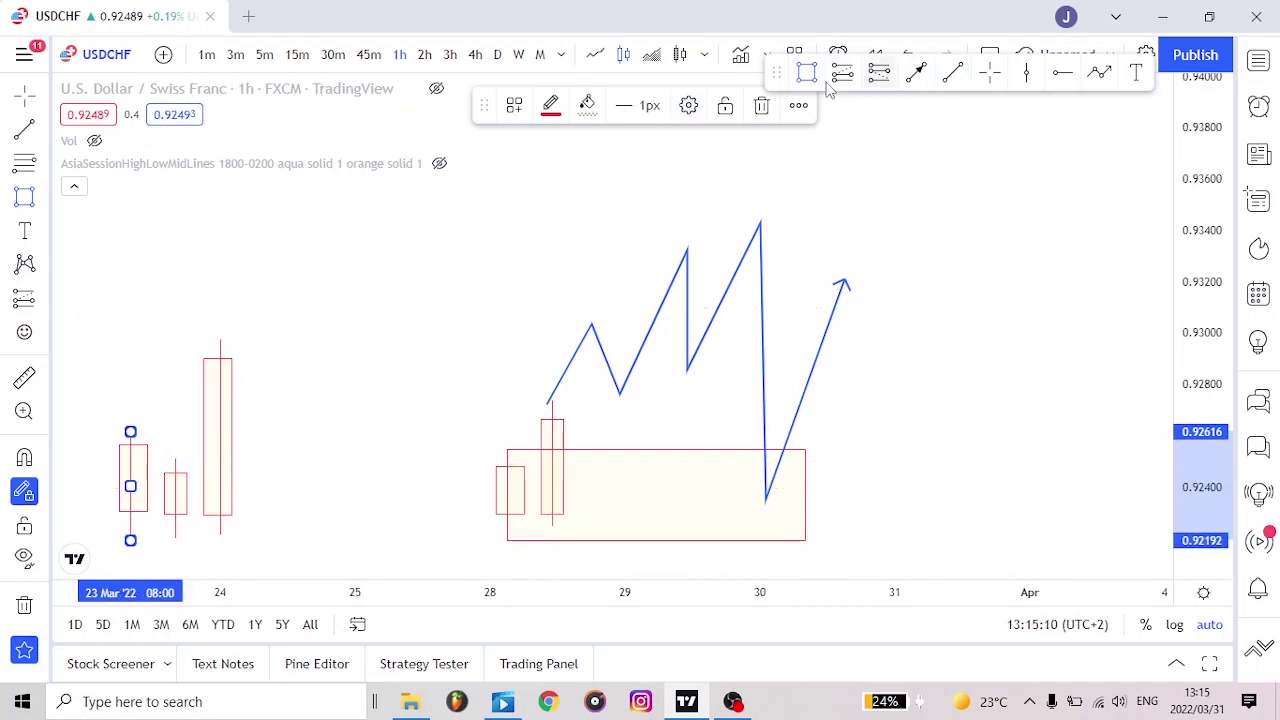
mouse_move(130, 428)
mouse_down()
mouse_move(131, 529)
mouse_move(171, 543)
mouse_move(406, 542)
mouse_up()
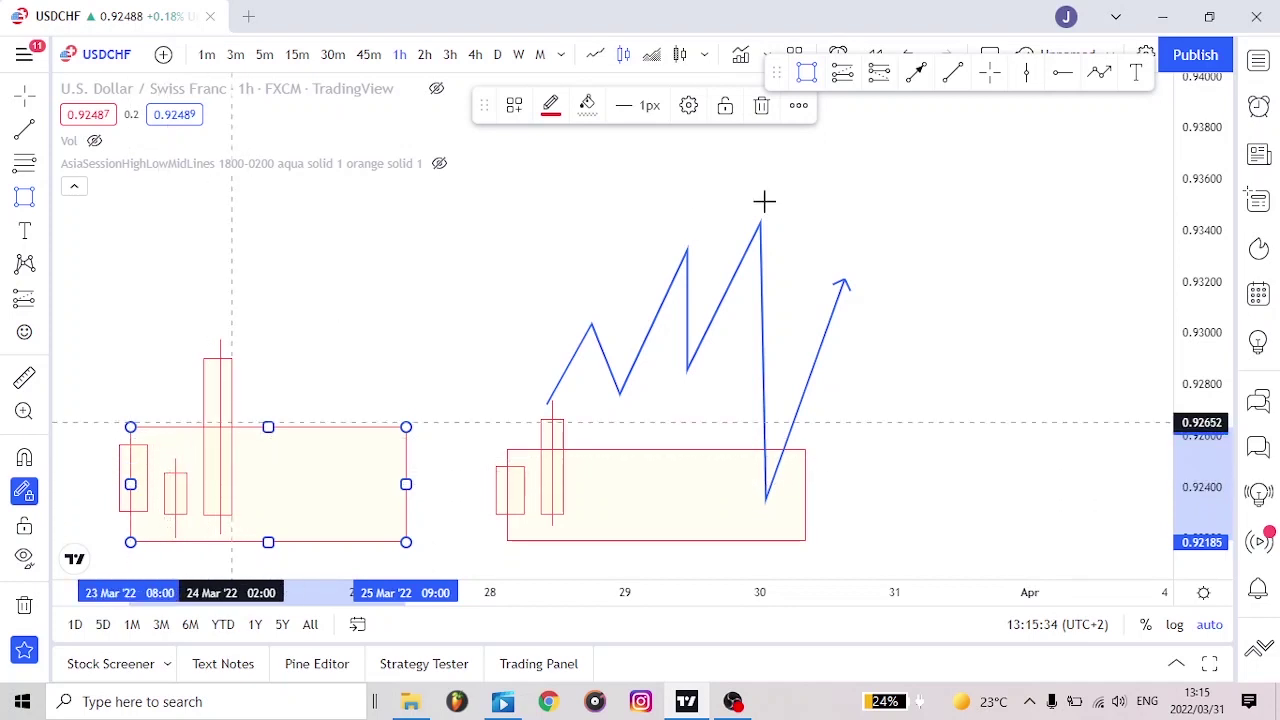
Draw a zigzag path from the tall candle near 24 Mar, peaking at about 0.9361, dropping into the order block near 0.9239 and rising to about 0.9350.
click(1099, 74)
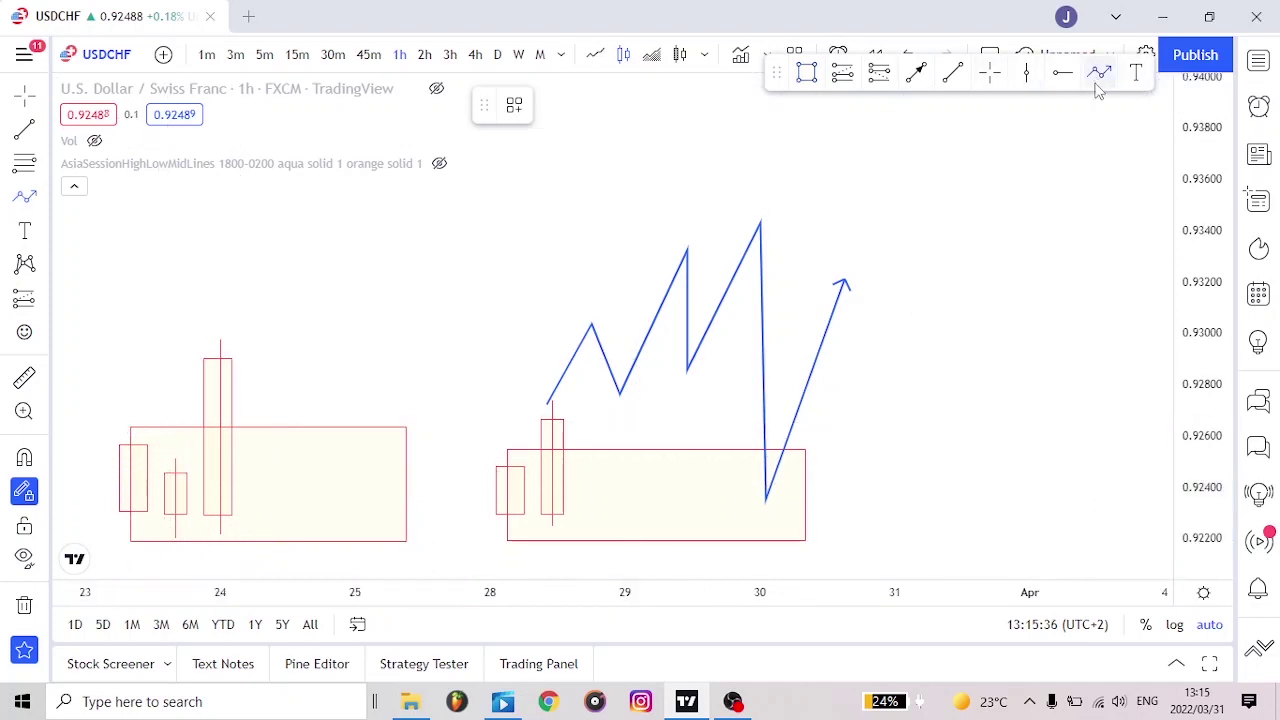
click(220, 340)
click(265, 220)
click(293, 257)
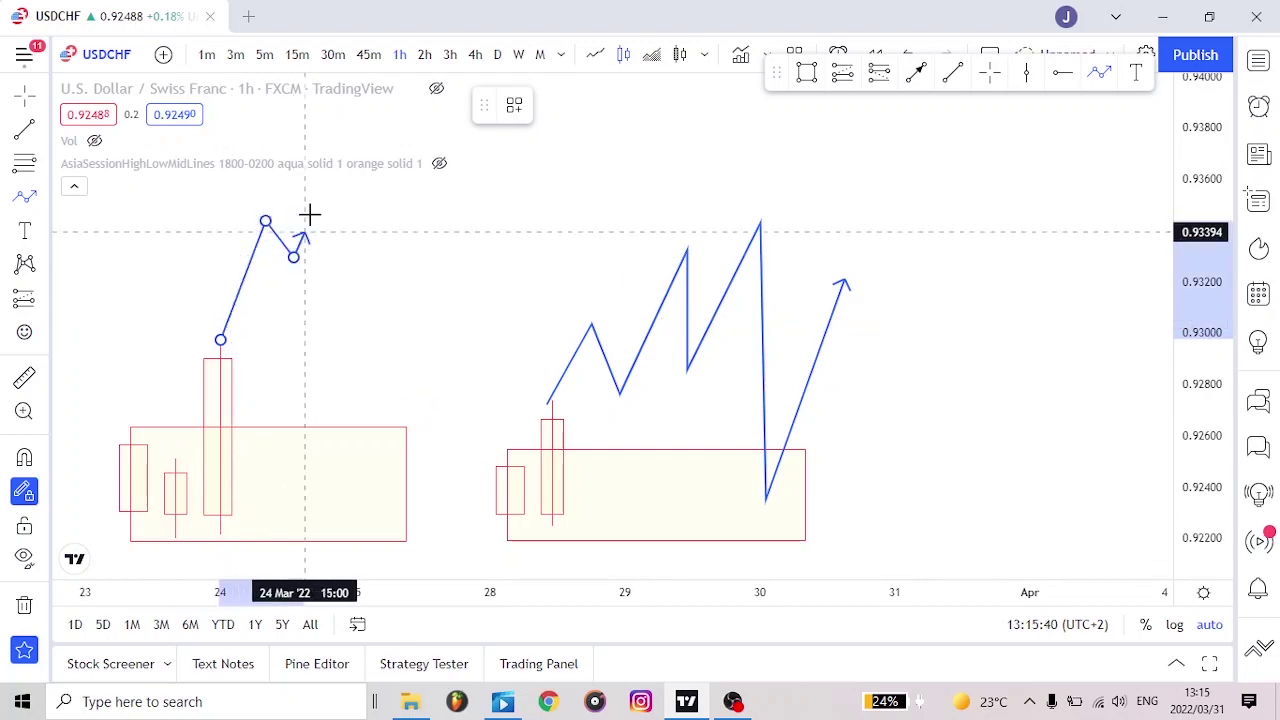
click(327, 176)
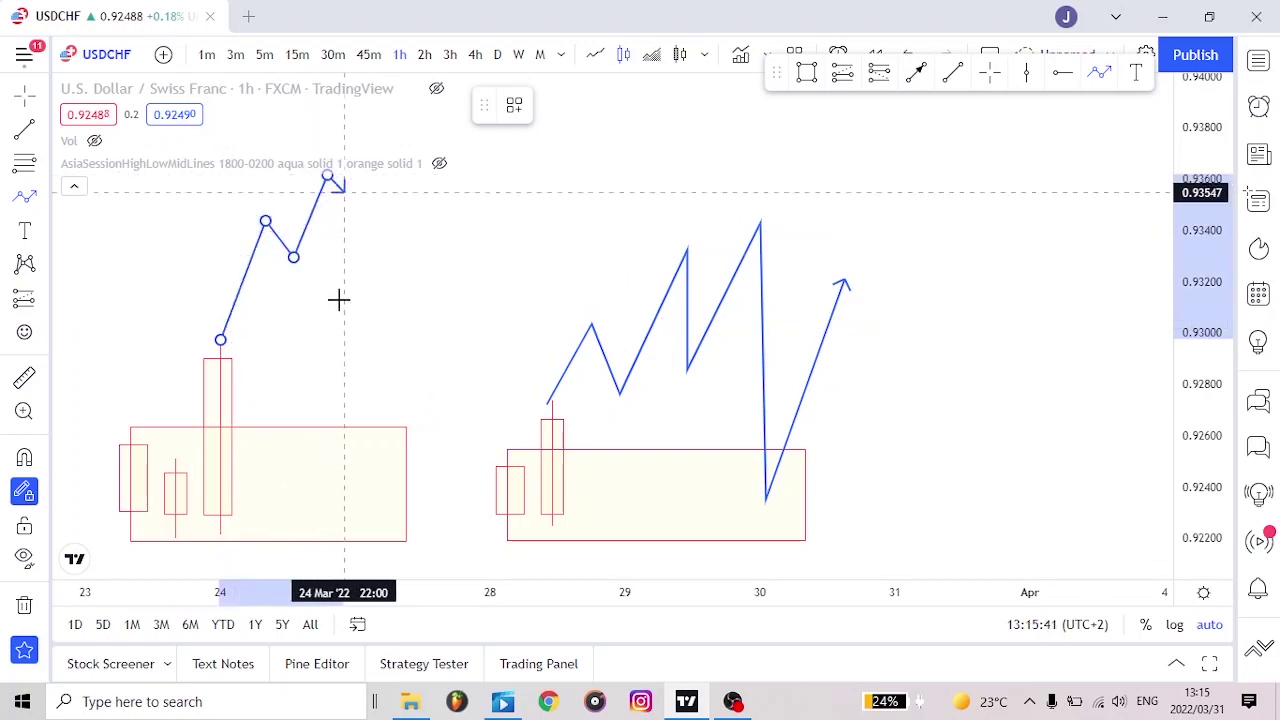
click(327, 490)
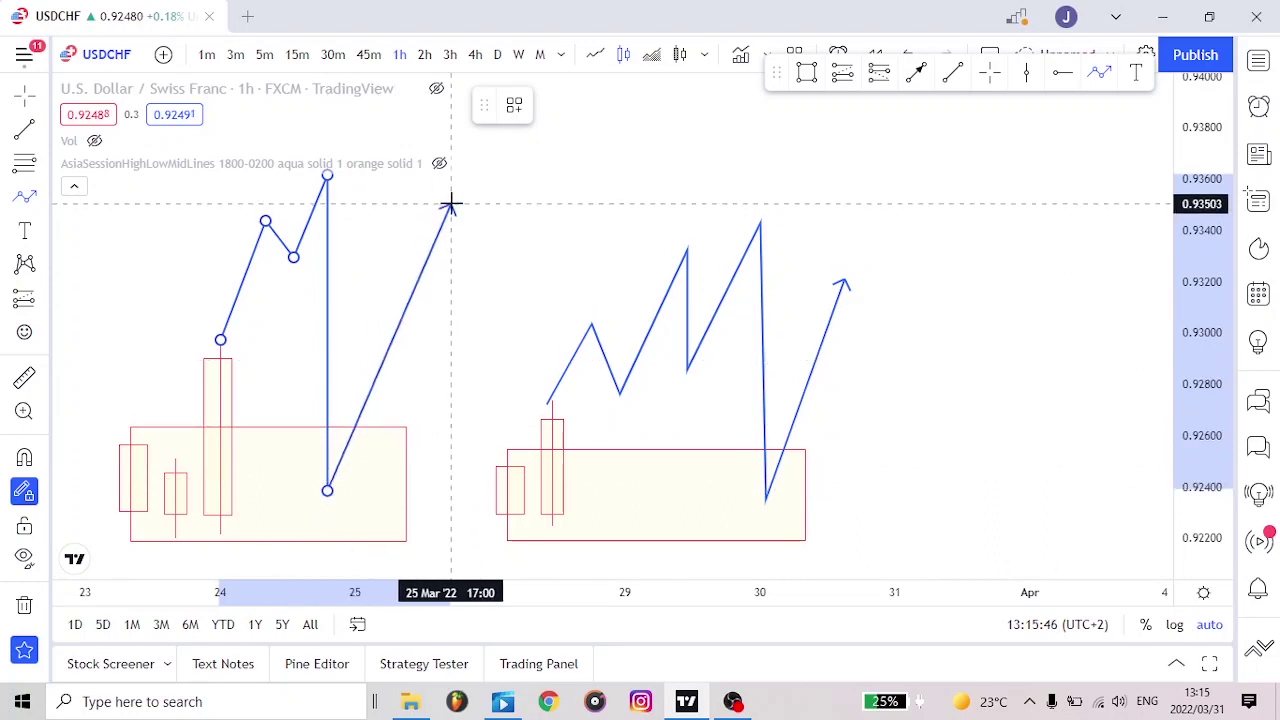
click(433, 244)
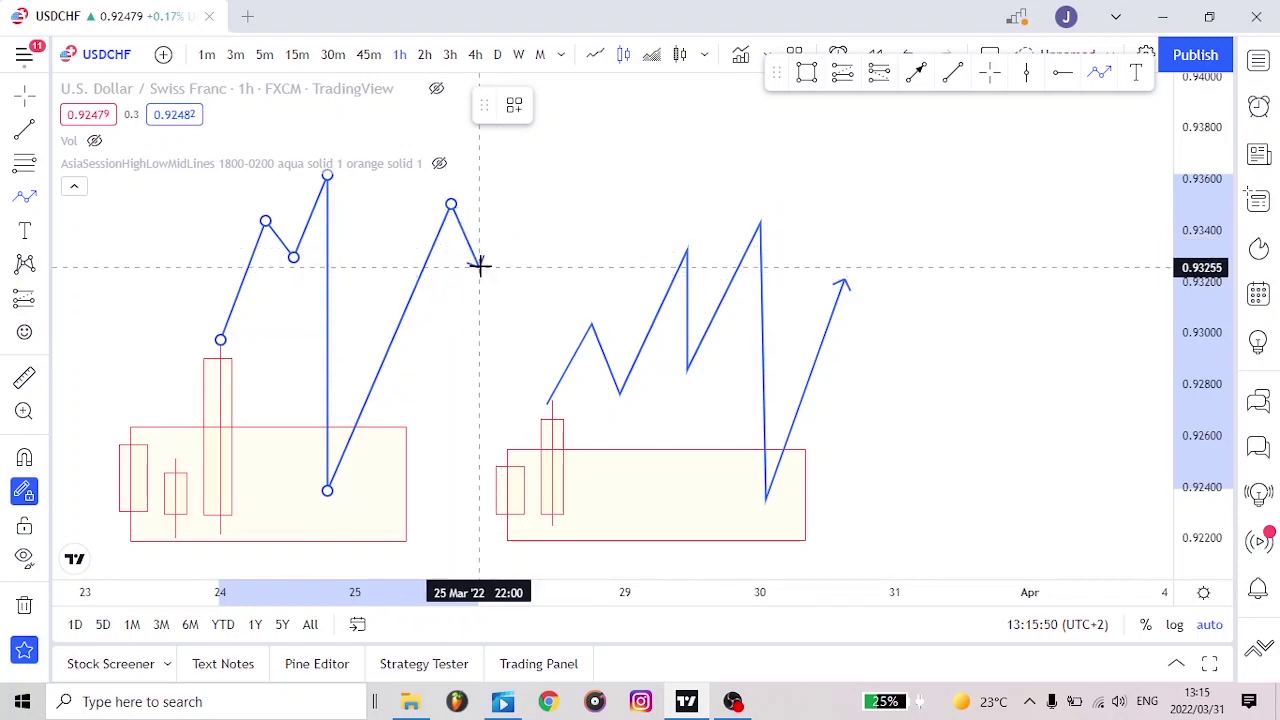
double_click(478, 234)
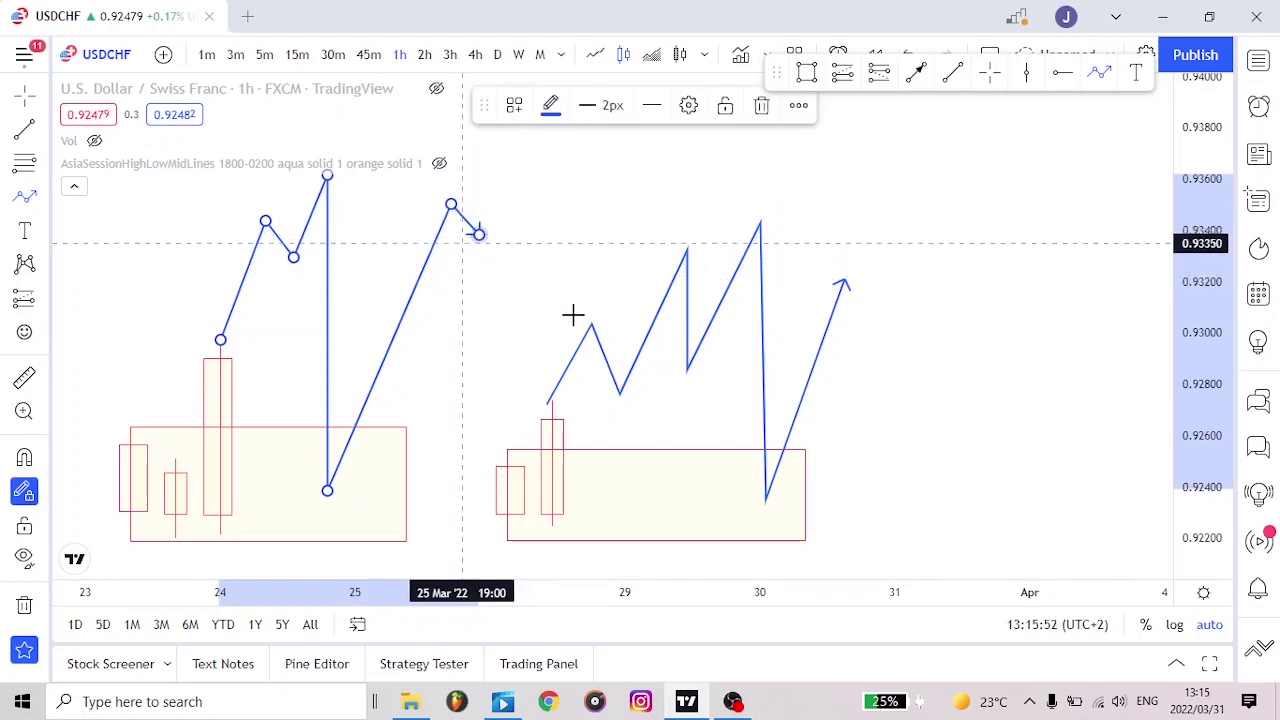
click(849, 434)
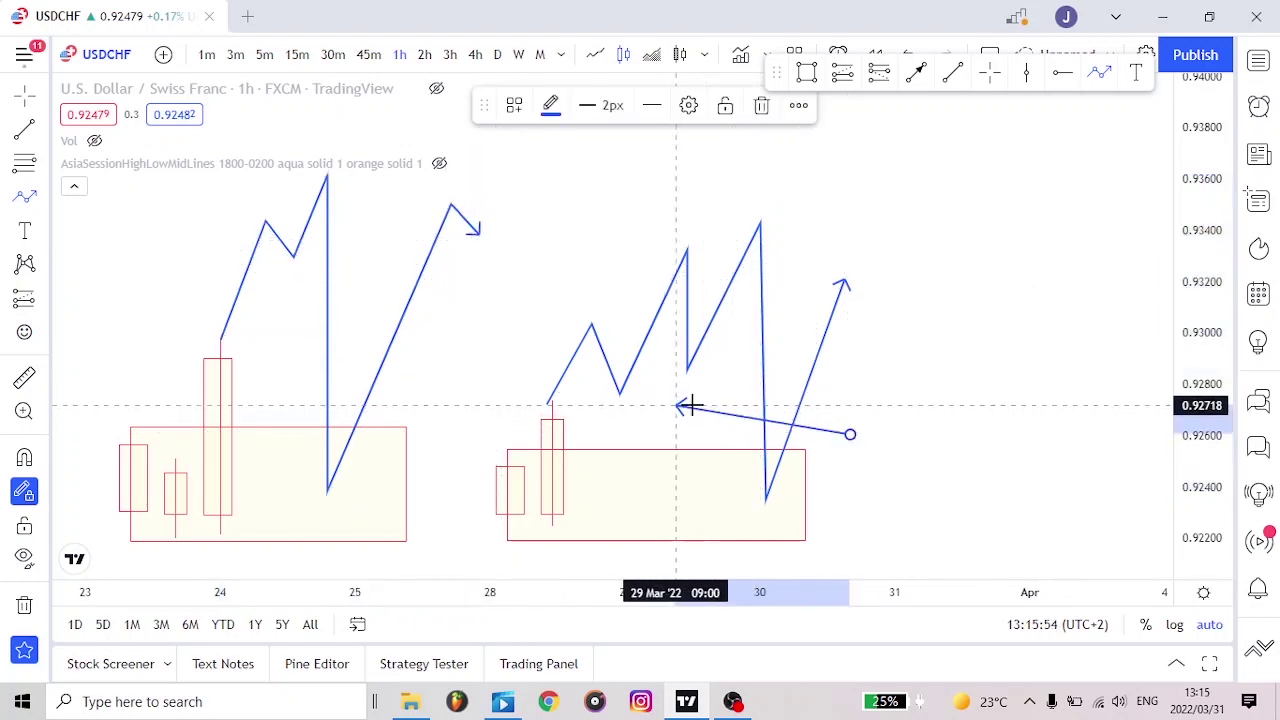
key(Escape)
Draw a candle near 4 Apr with a body from about 0.9271 to 0.9233 and a wick from about 0.9283 to 0.9205.
drag(826, 391, 400, 373)
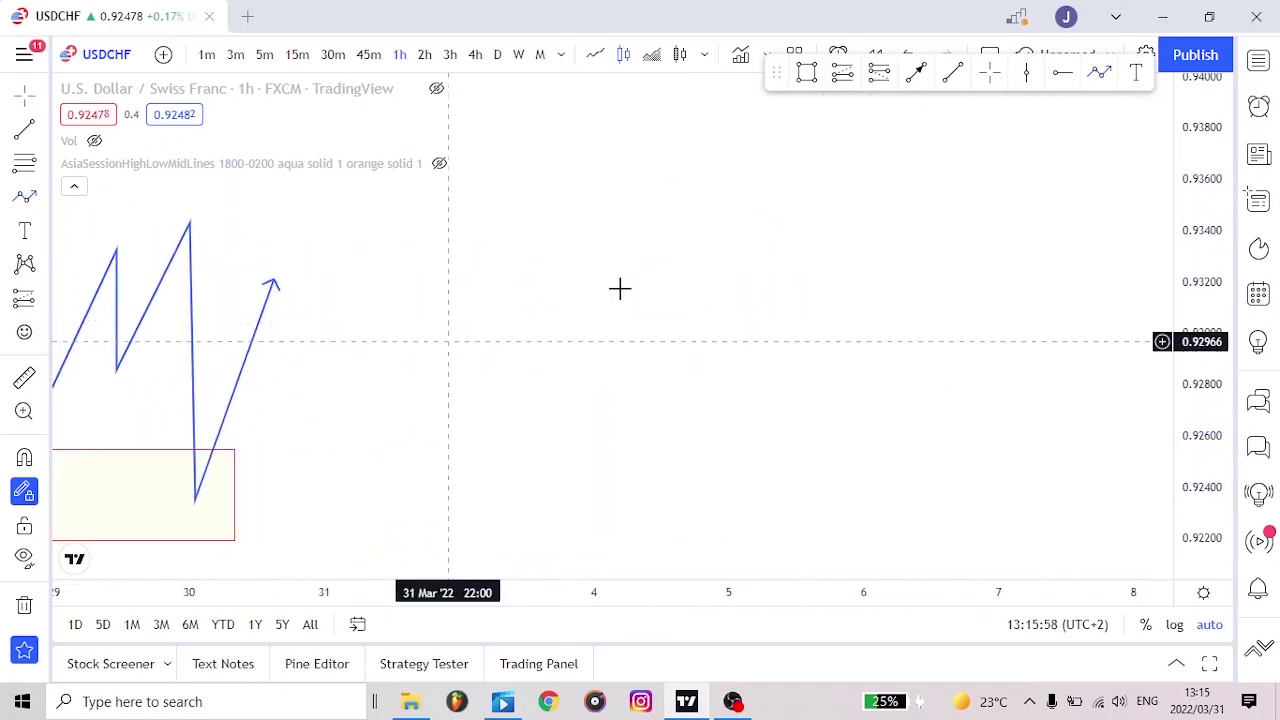
click(806, 72)
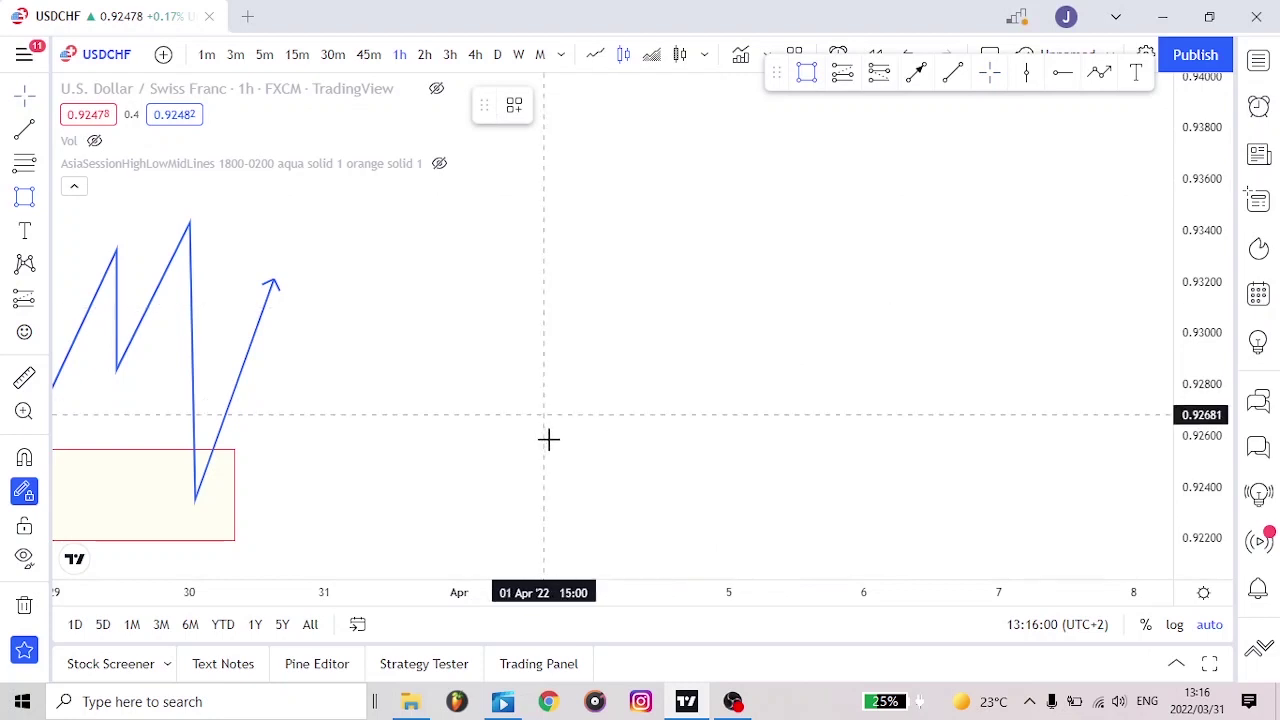
click(589, 408)
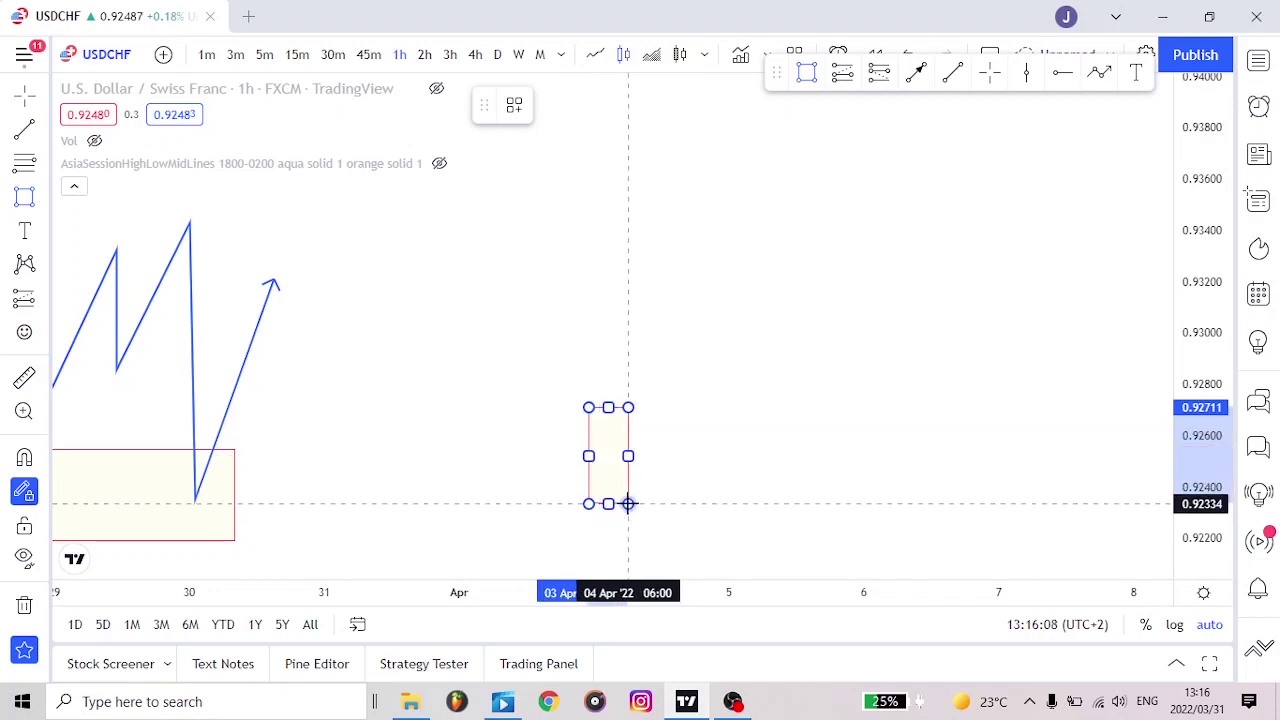
click(628, 504)
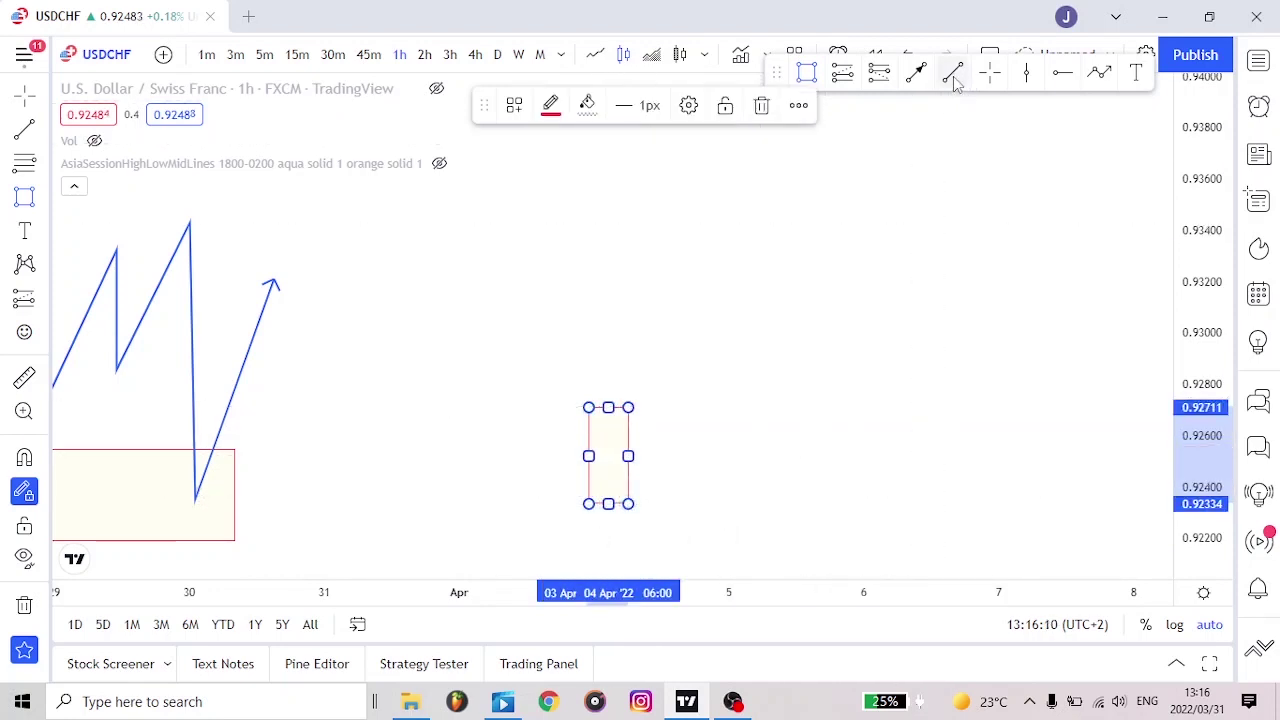
click(608, 377)
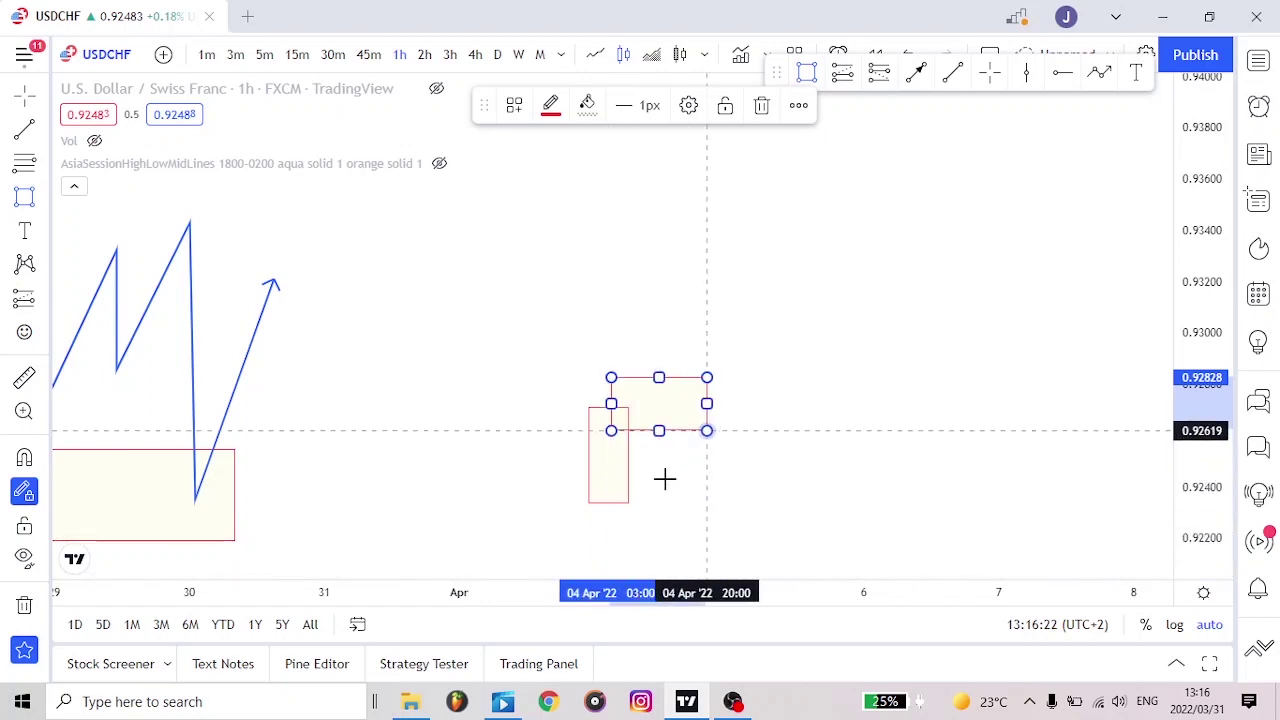
click(611, 575)
Extend the new candle's lower wick to about 0.9182 and draw a rectangle spanning that wick below the body, extending to 06 Apr 08:00.
mouse_move(529, 260)
mouse_down()
mouse_move(531, 200)
mouse_move(517, 149)
mouse_move(502, 142)
mouse_up()
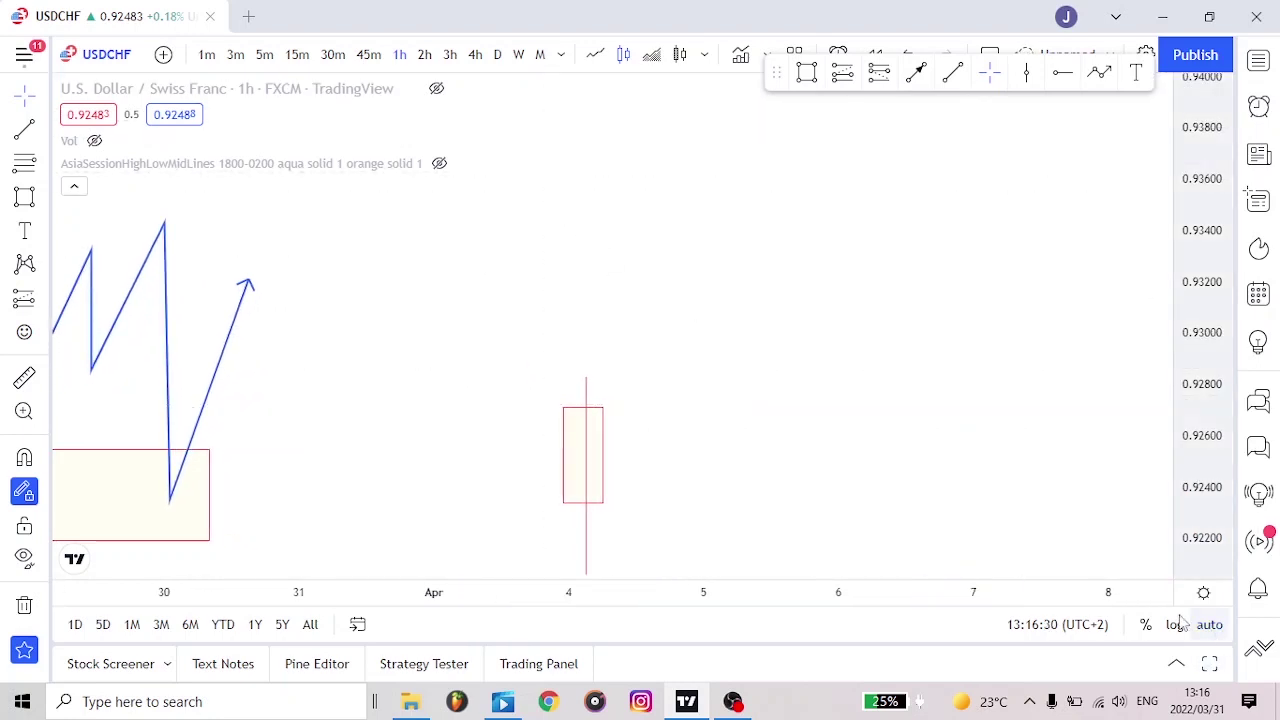
drag(968, 445, 971, 114)
drag(794, 229, 806, 383)
drag(597, 329, 597, 387)
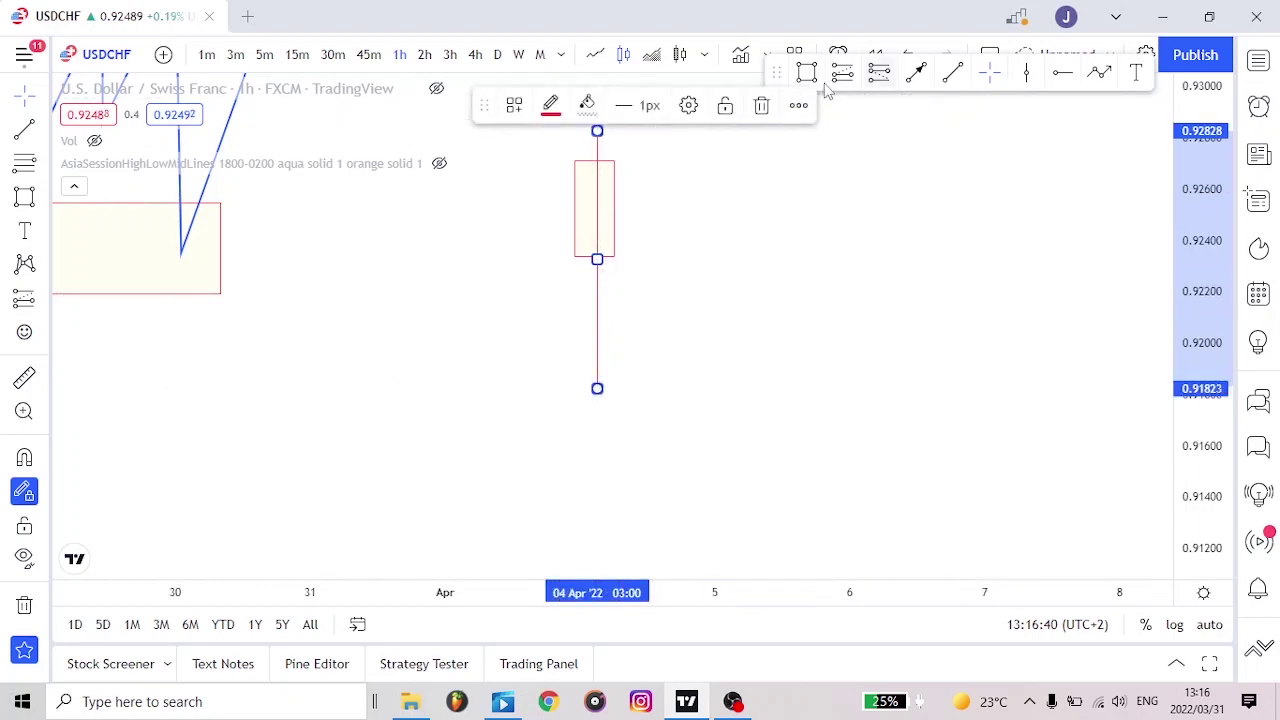
click(669, 249)
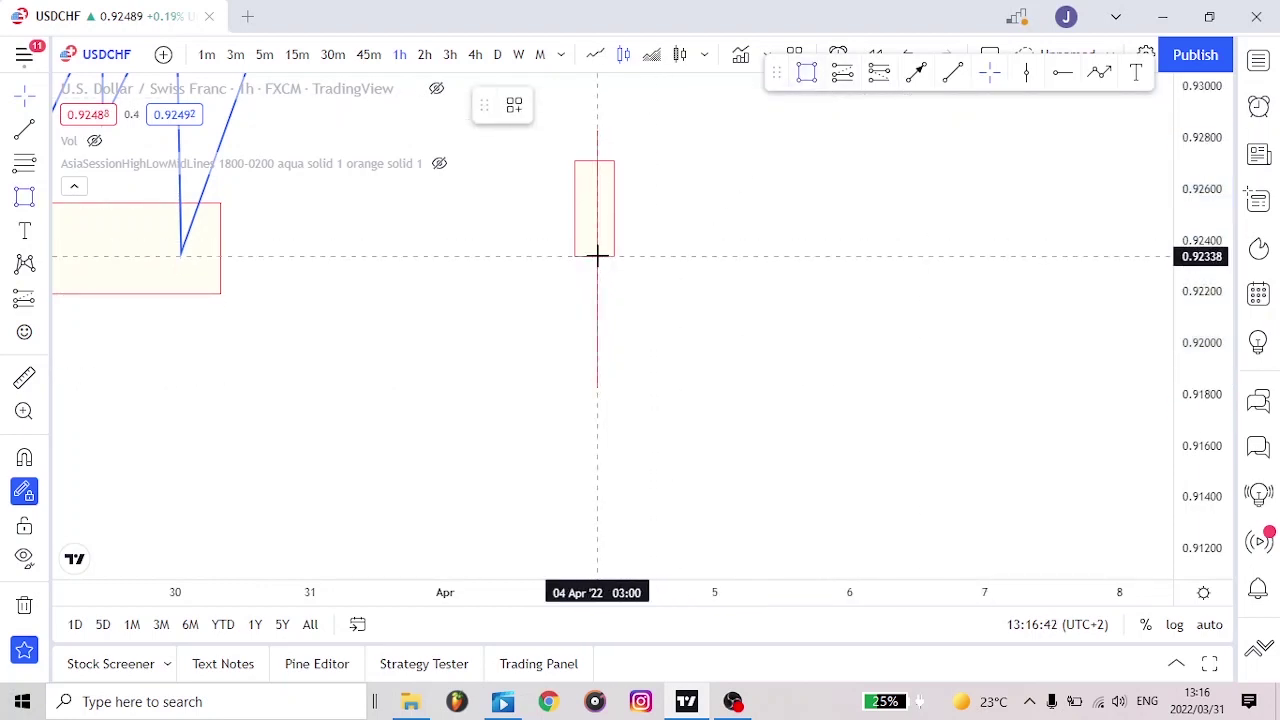
mouse_move(597, 257)
mouse_down()
mouse_move(606, 331)
mouse_move(634, 386)
mouse_move(895, 389)
mouse_up()
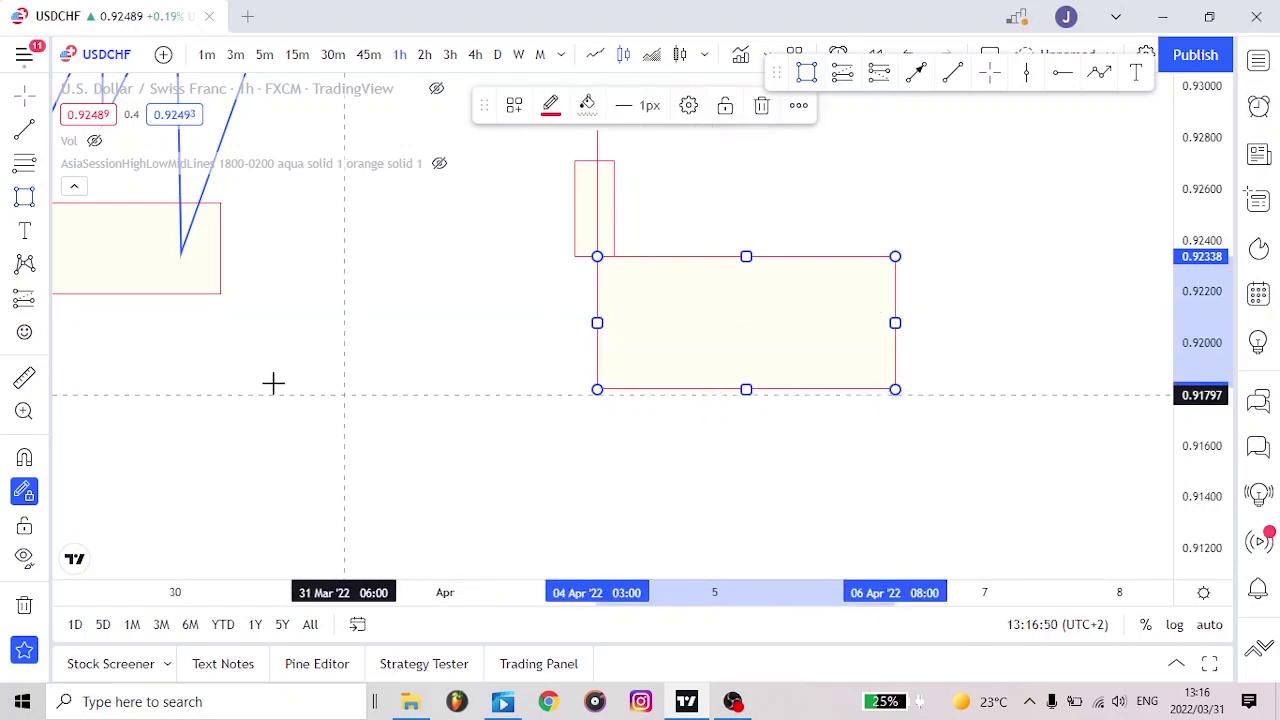
drag(246, 380, 724, 406)
drag(109, 434, 404, 461)
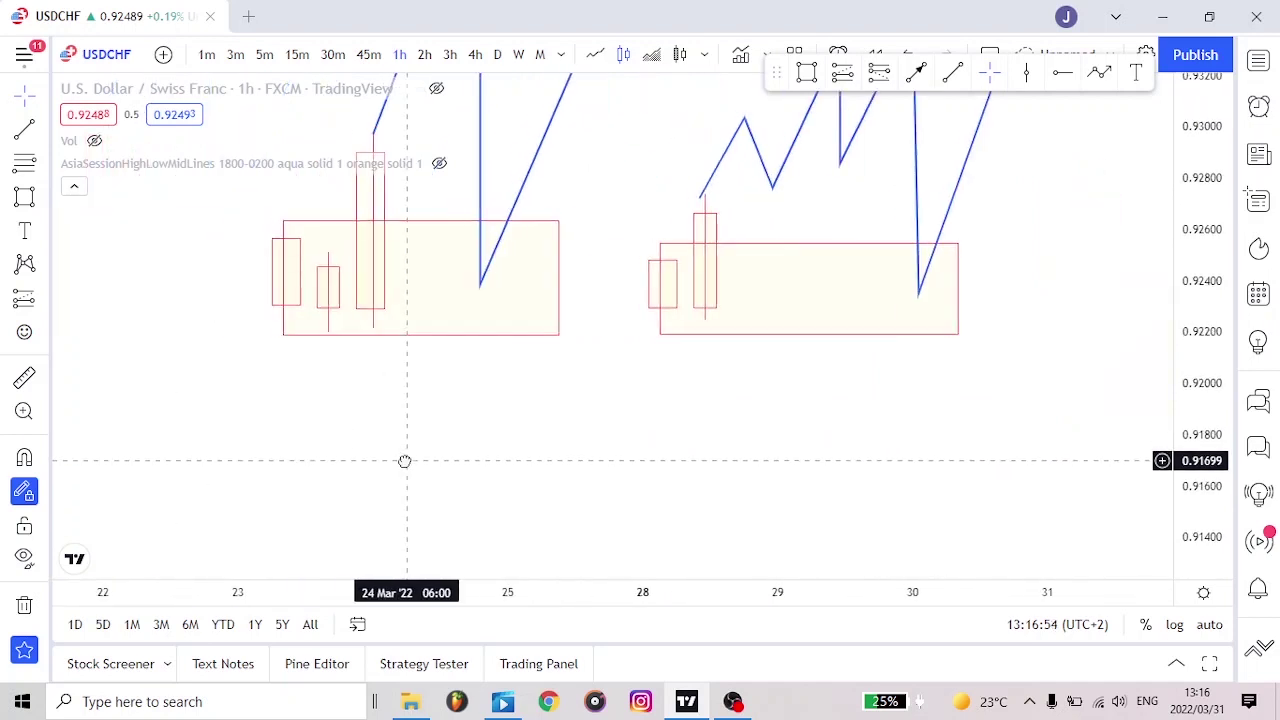